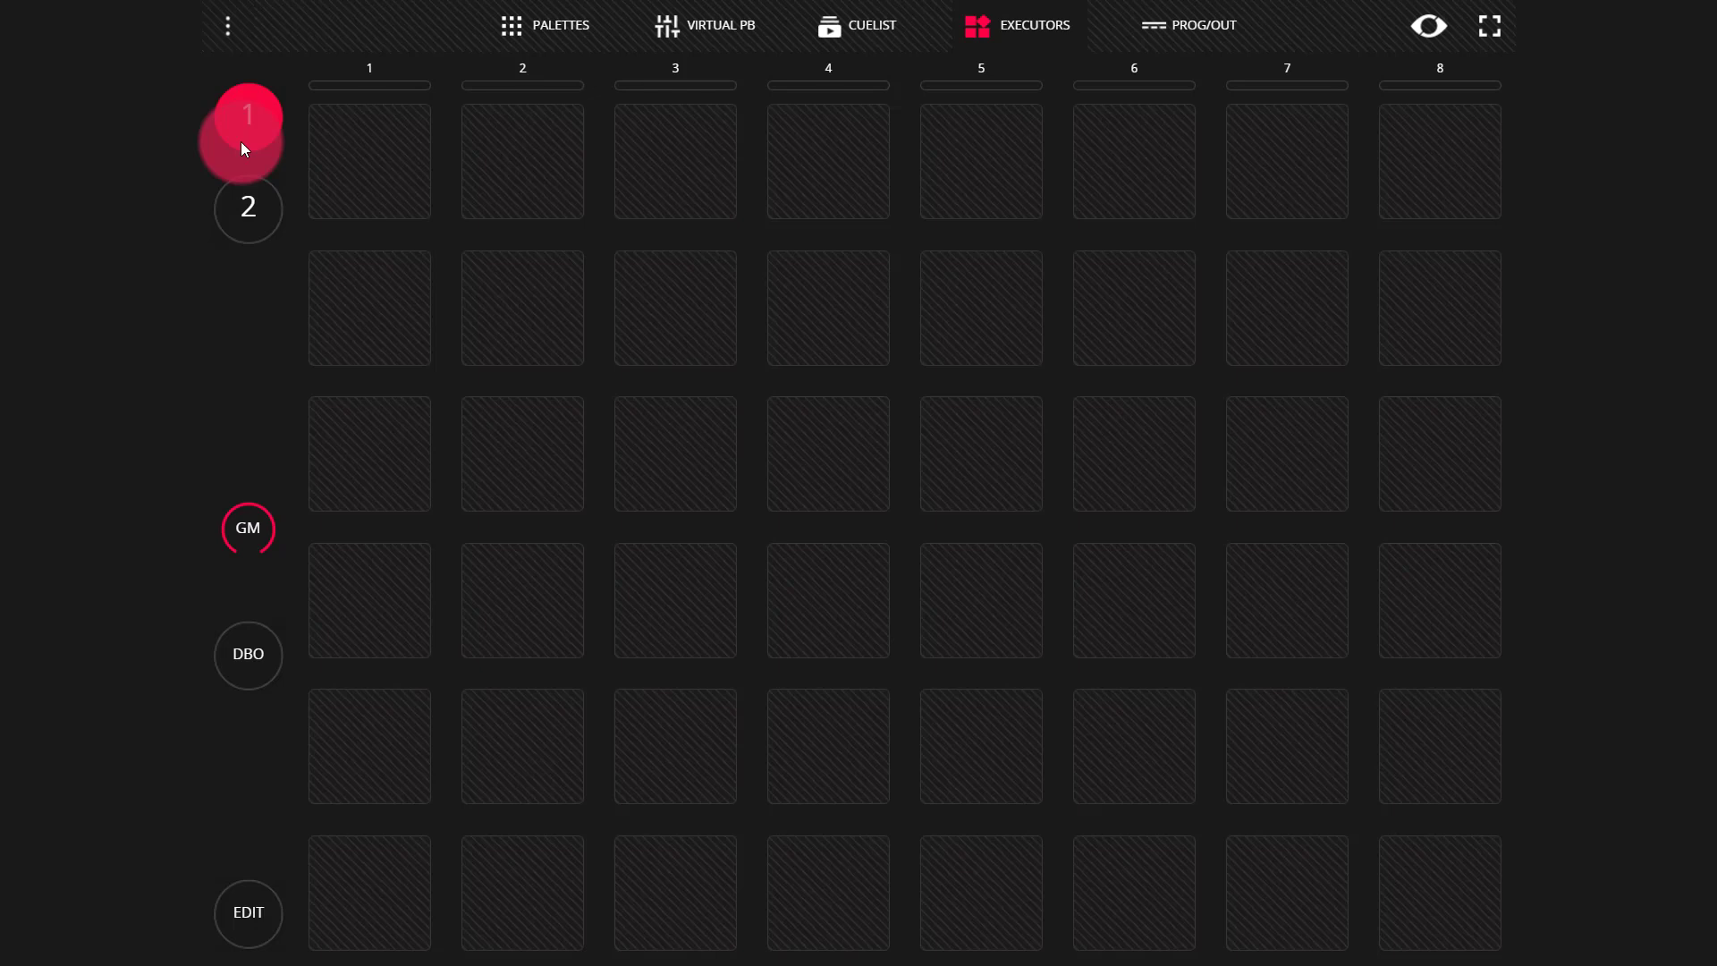
In executor edit mode, copy a cue list onto executor slot 1 so it reads CL 9
click(218, 907)
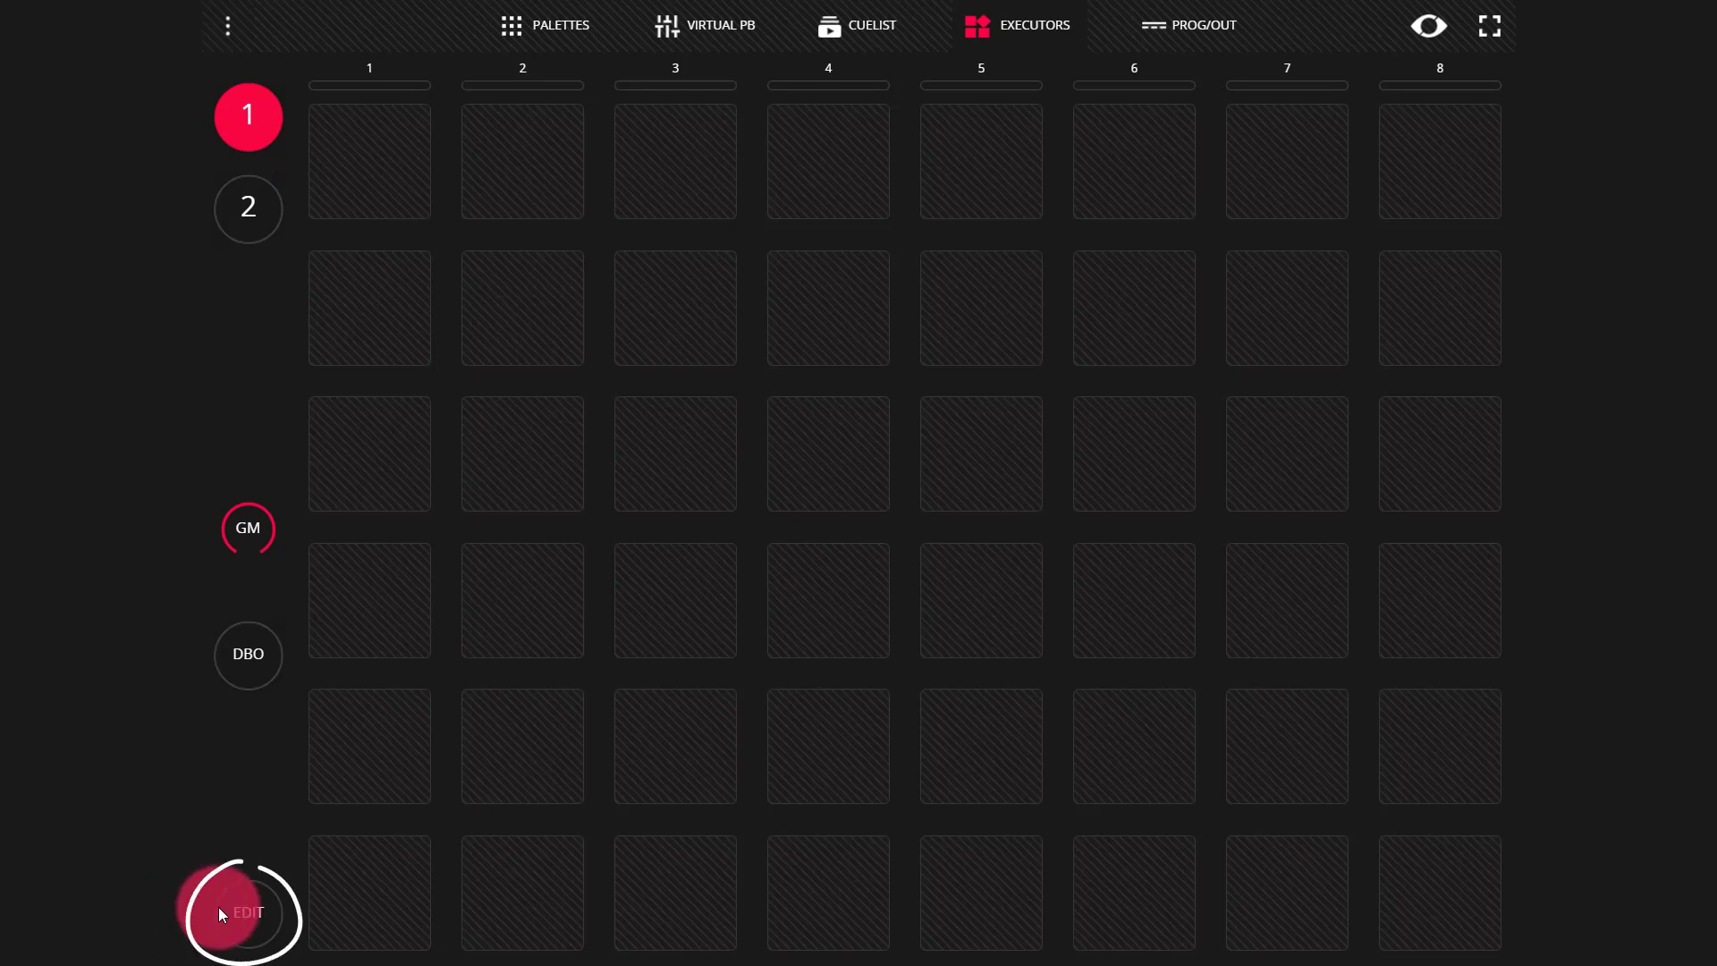
click(404, 339)
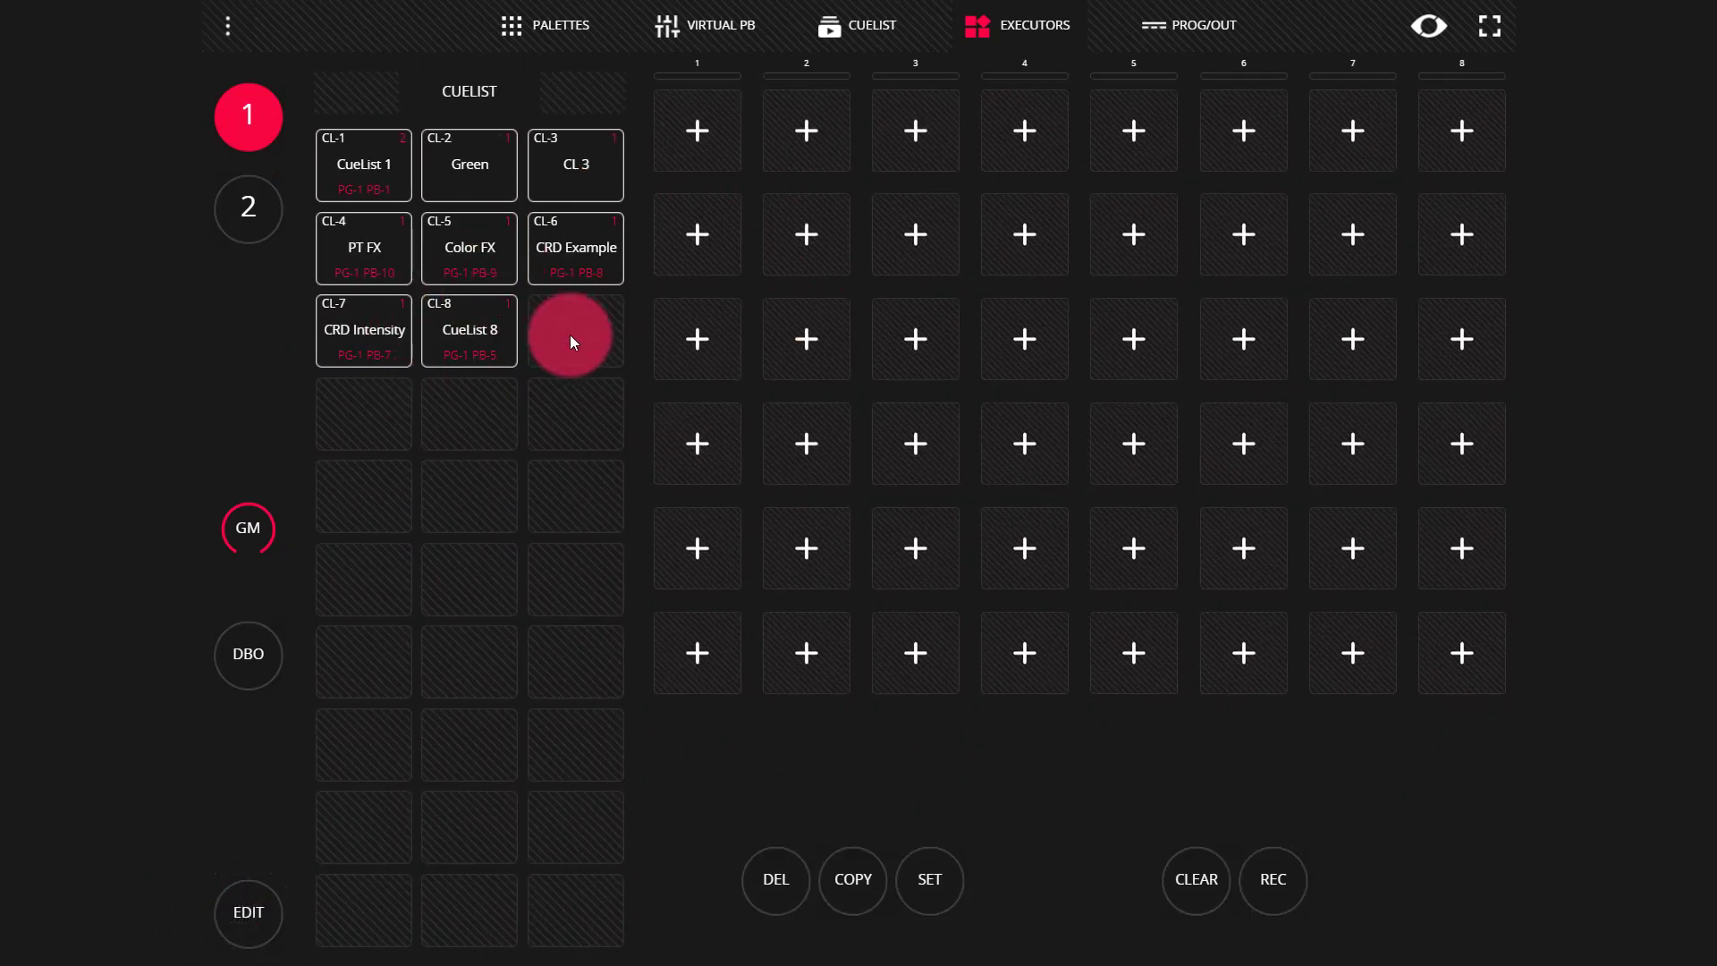
click(836, 871)
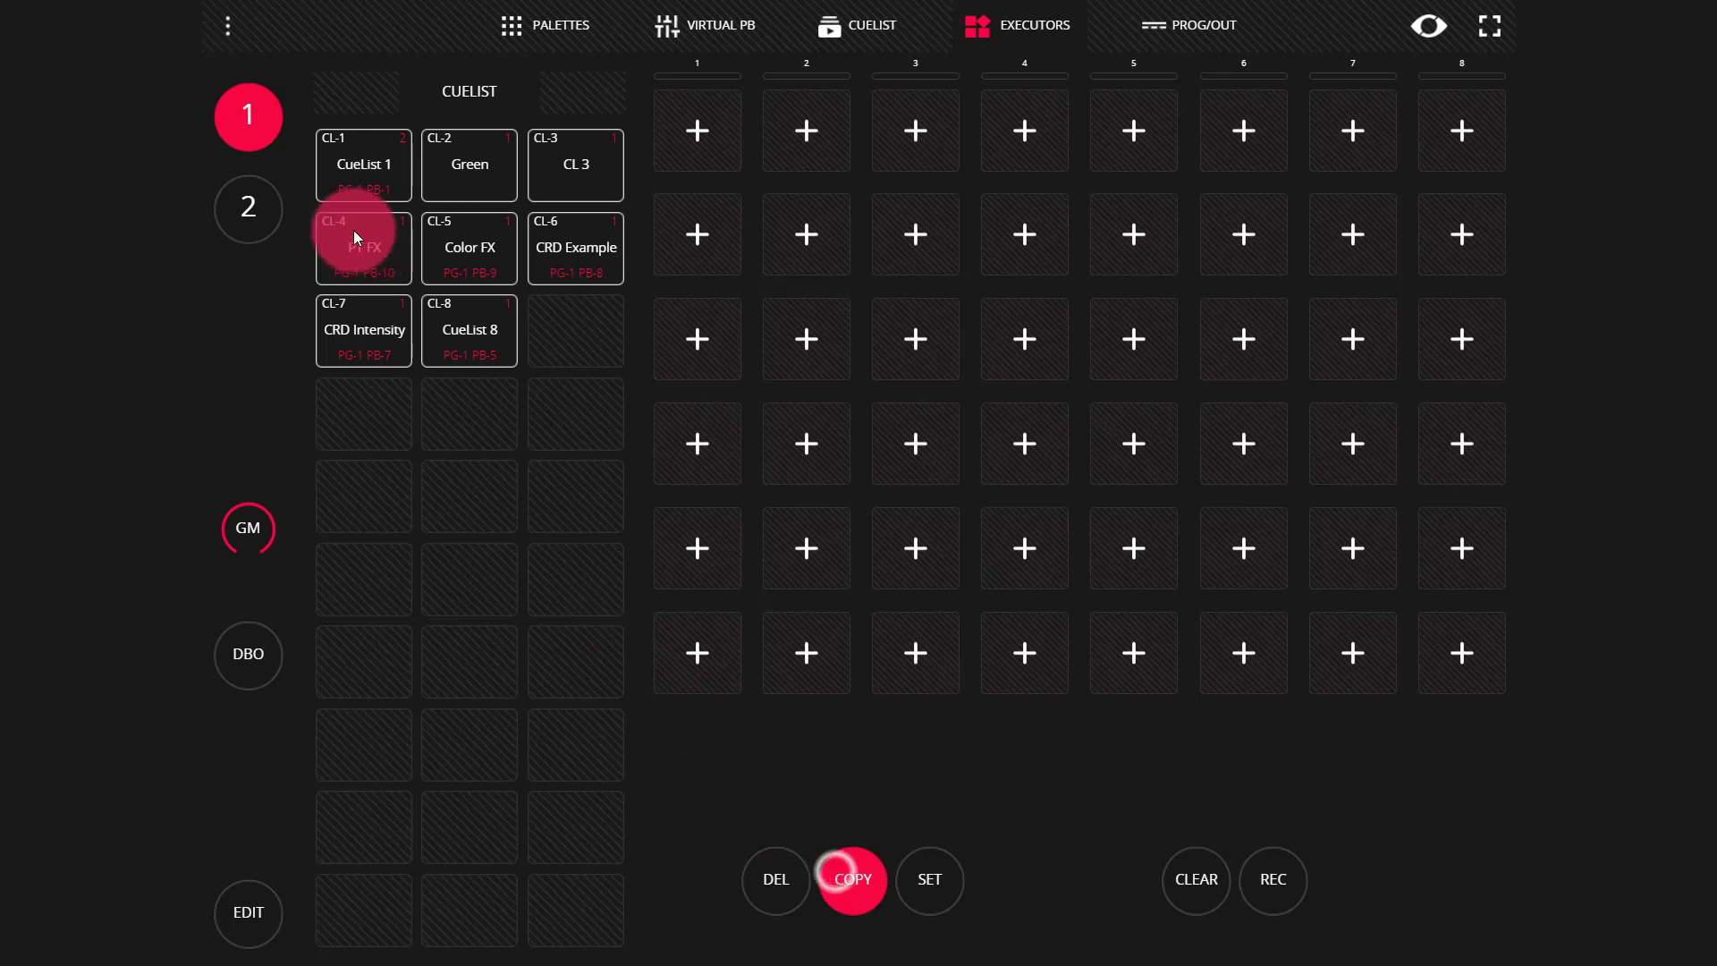
click(353, 170)
click(713, 139)
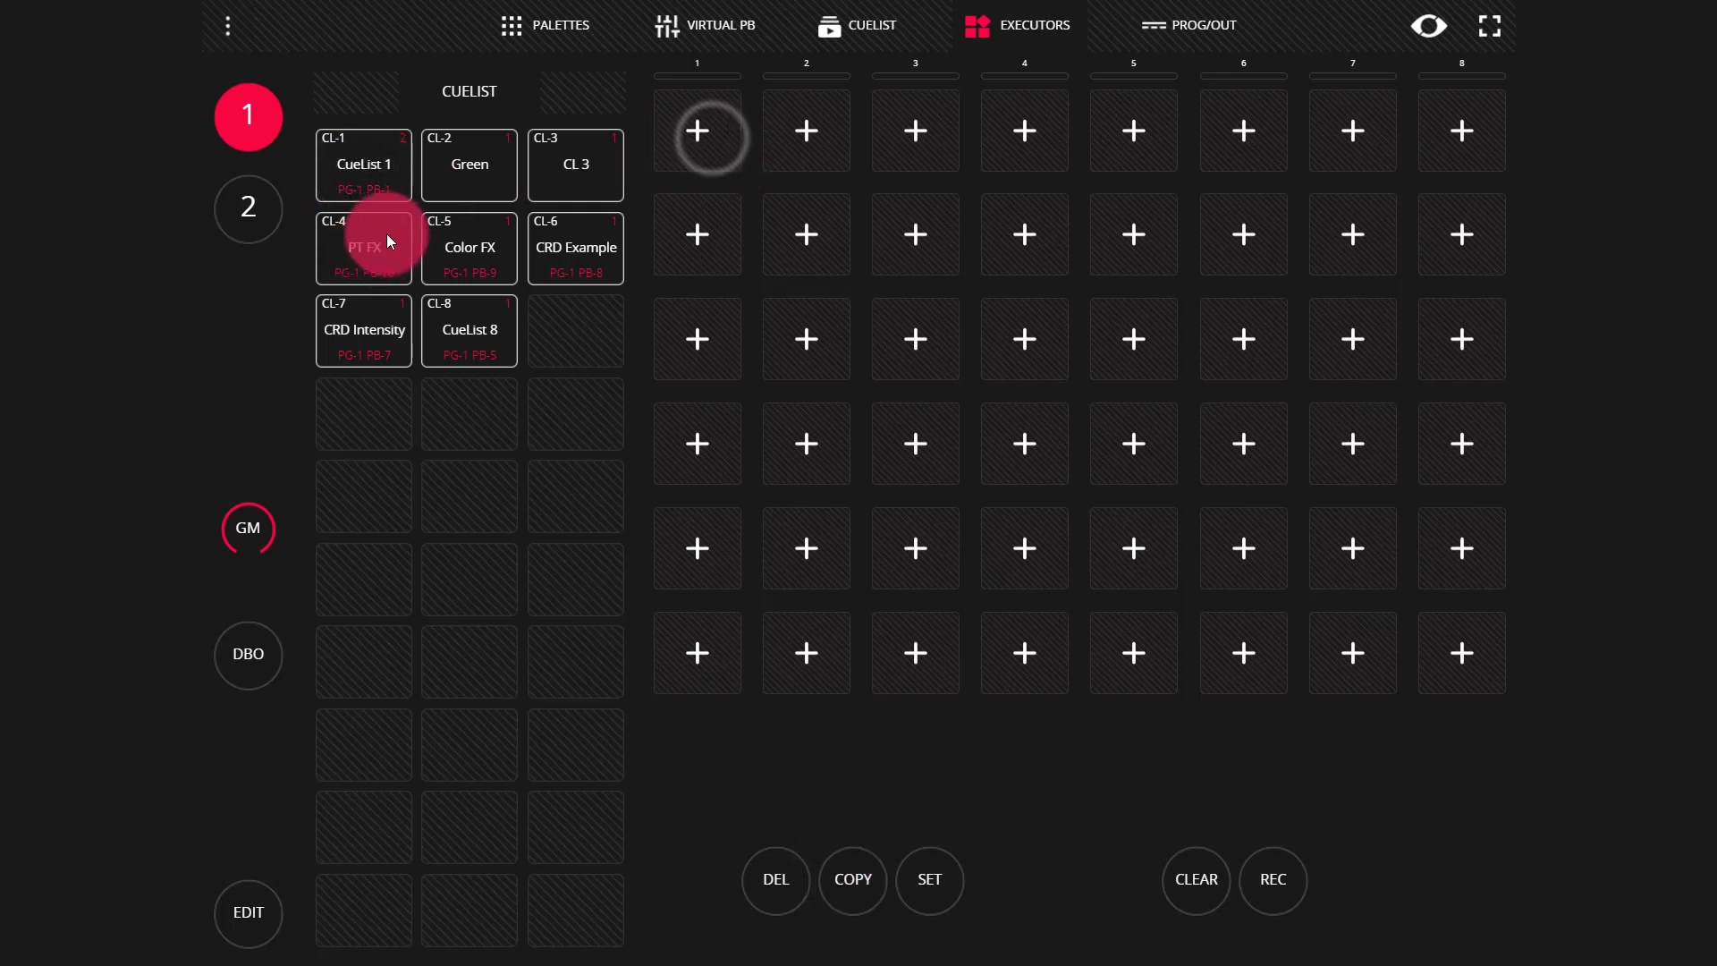
click(356, 168)
click(844, 885)
click(702, 139)
Copy the Green cue list to slot 2 and CL 3 to row 2, column 2
click(464, 168)
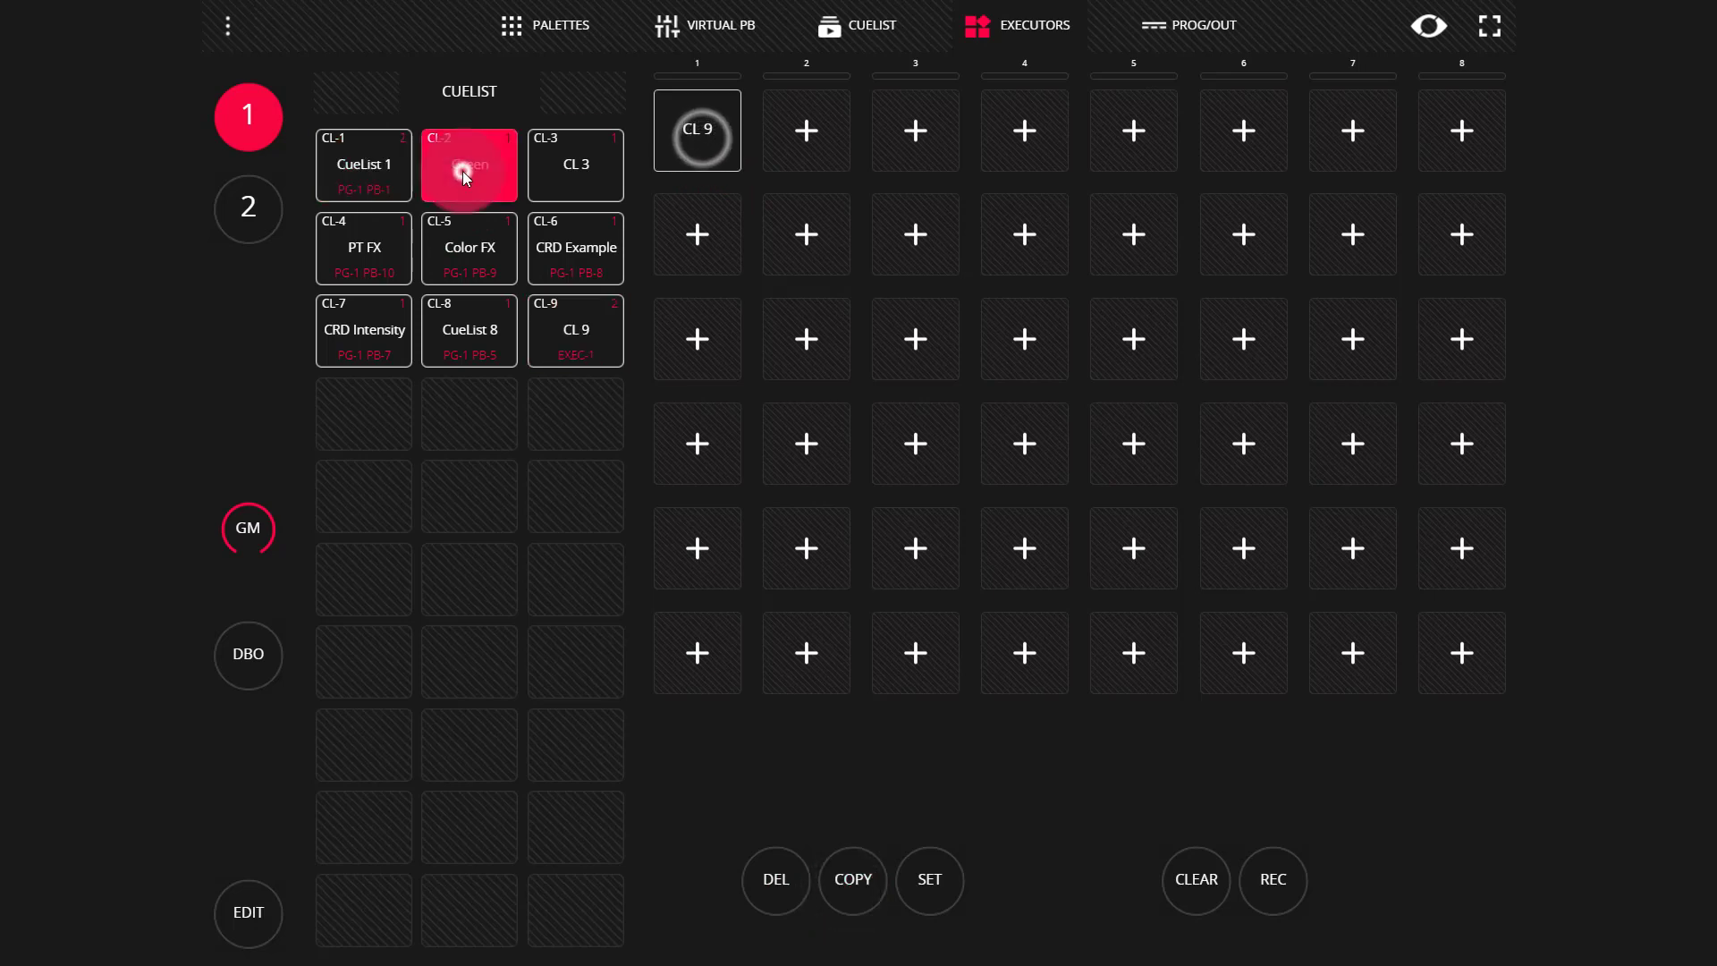
click(848, 877)
click(812, 133)
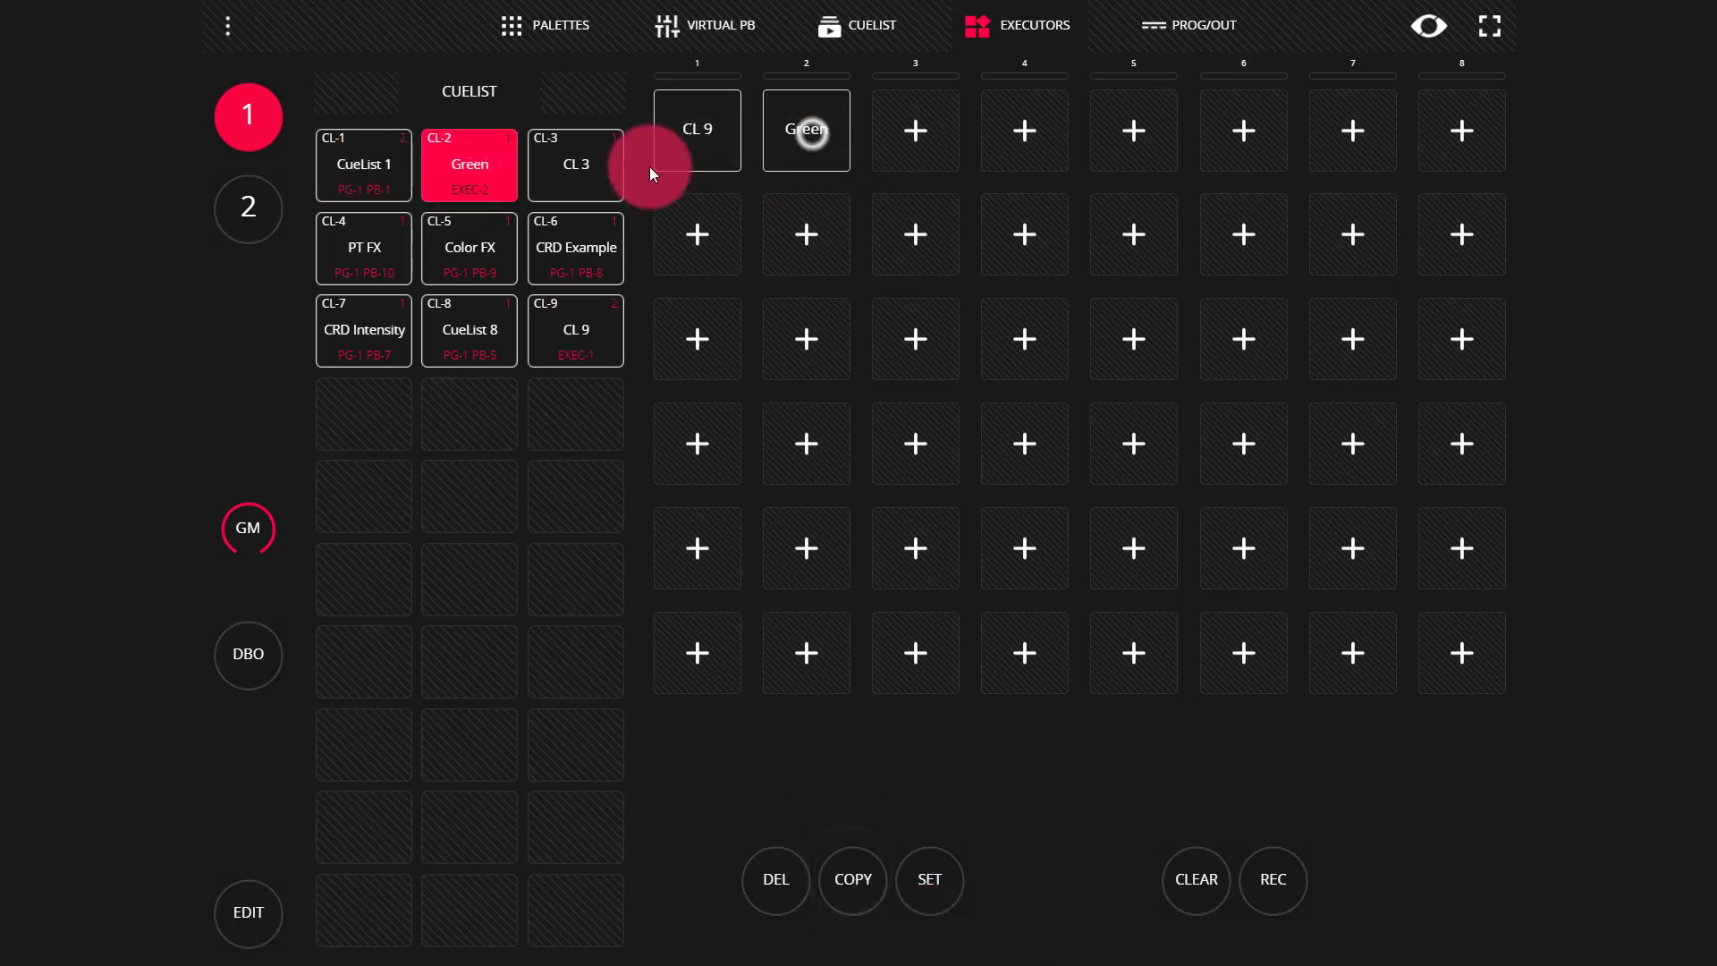
click(575, 166)
click(868, 881)
click(803, 235)
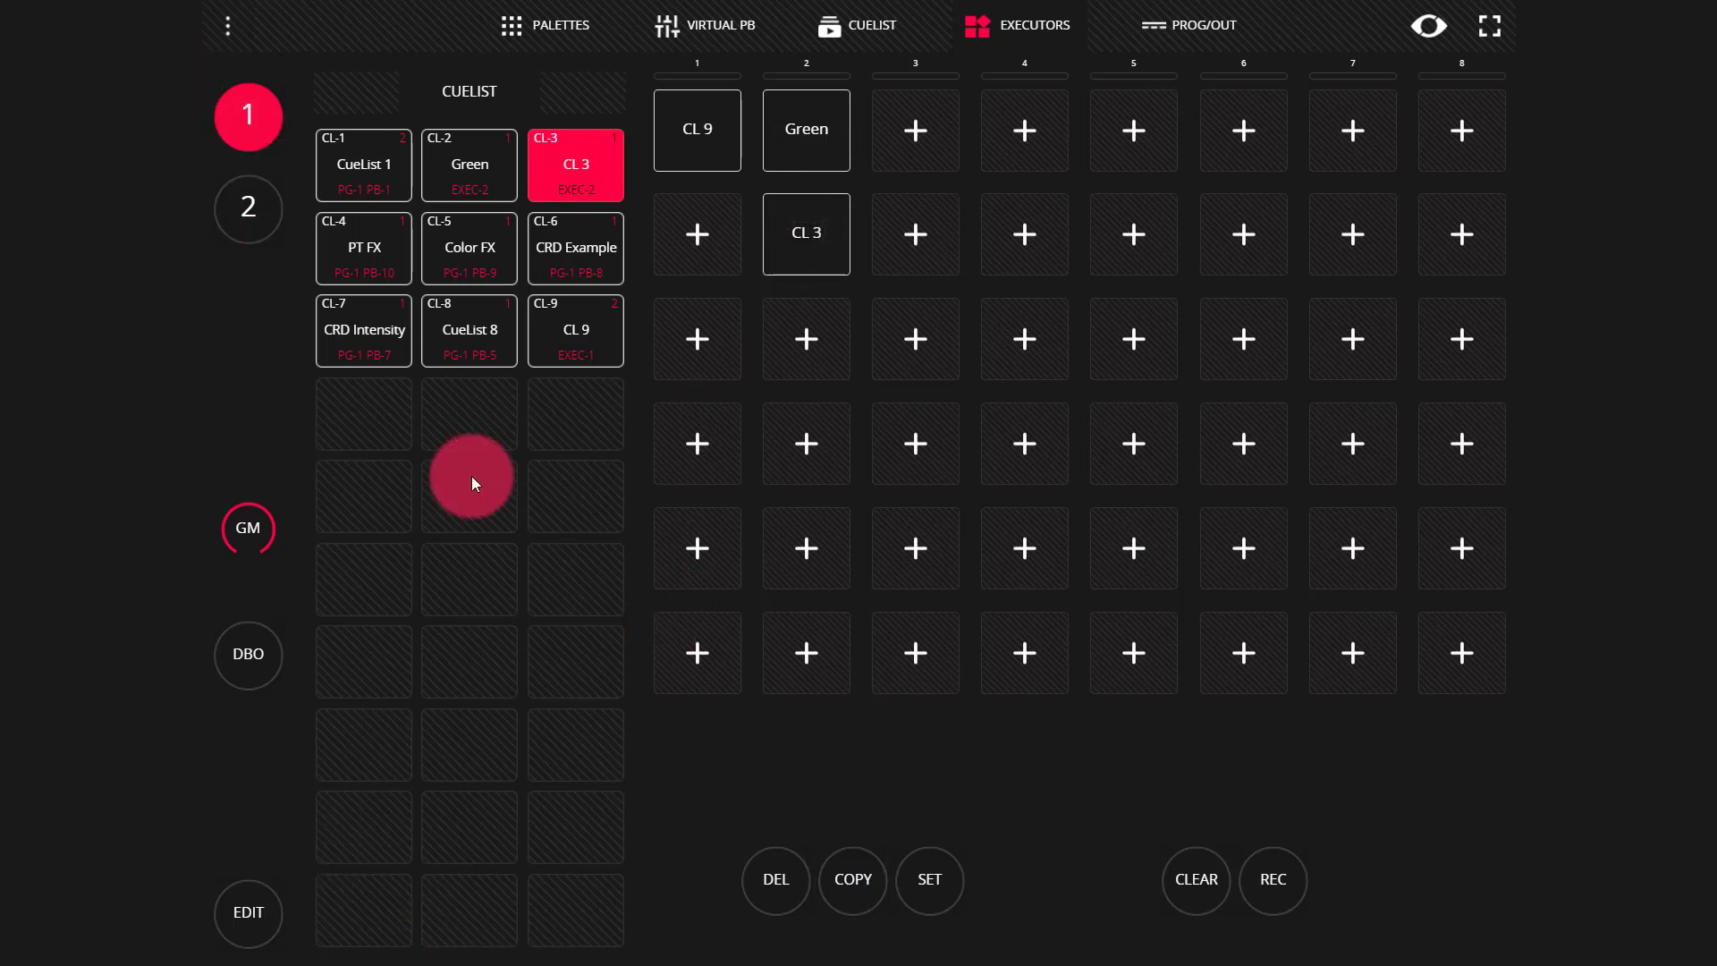
Copy CRD Intensity into row 2, column 1 and leave edit mode
click(393, 354)
click(859, 876)
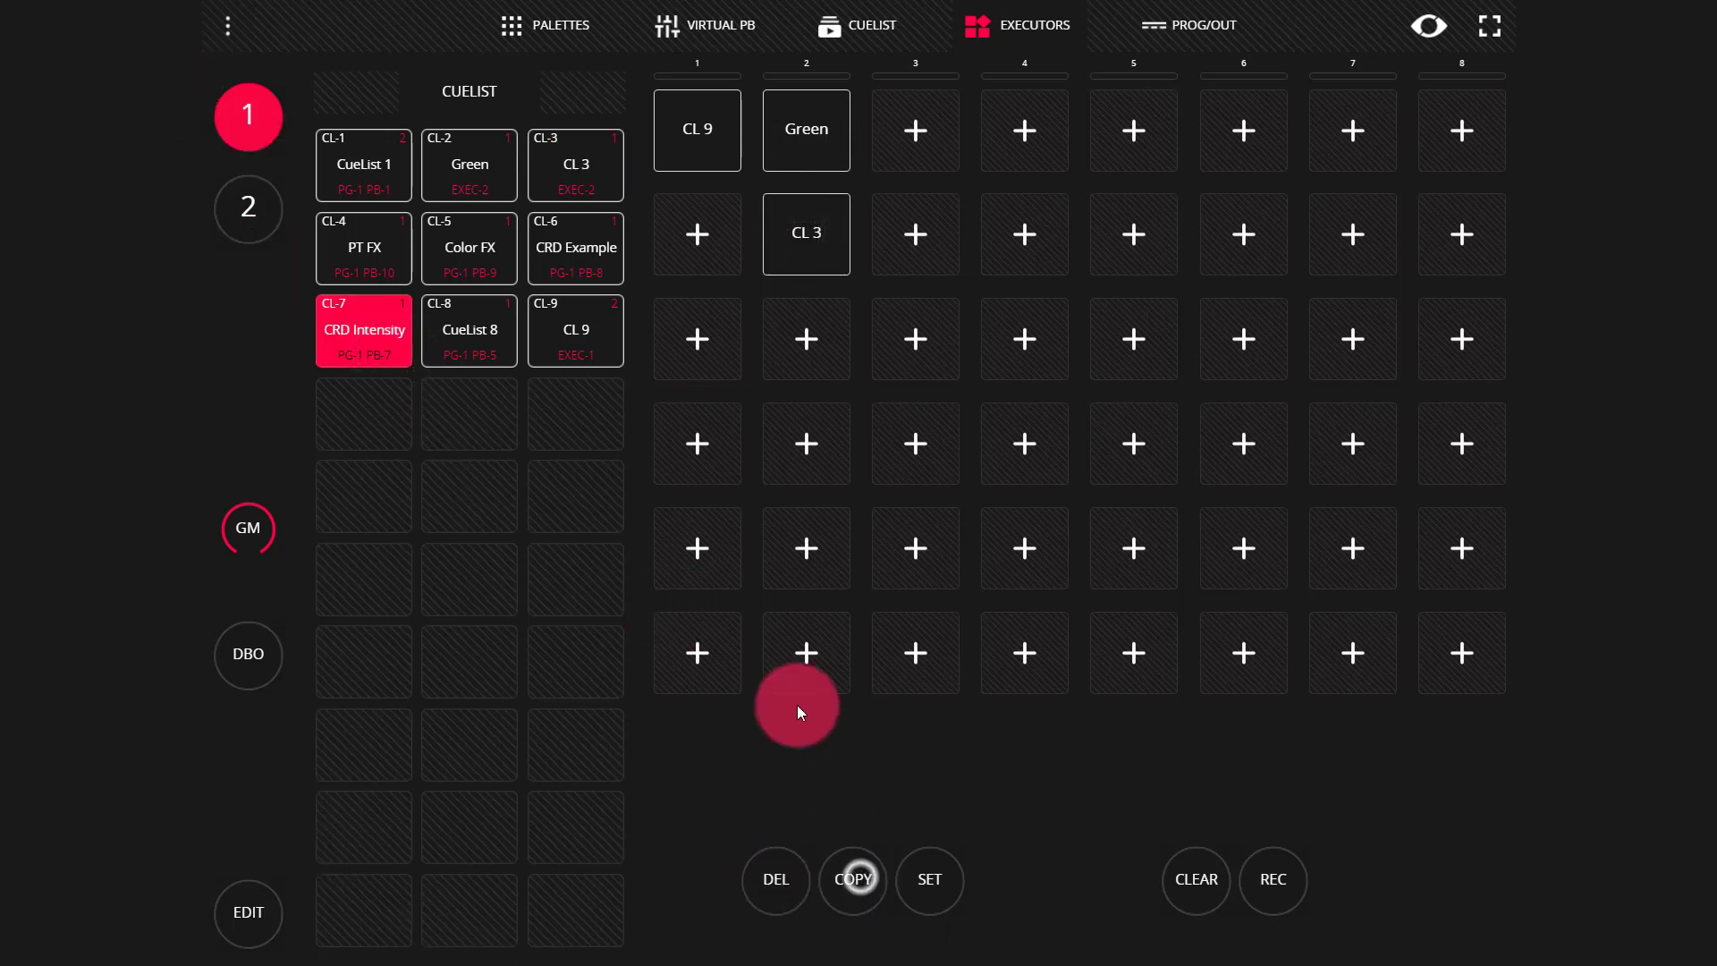
click(705, 248)
click(241, 914)
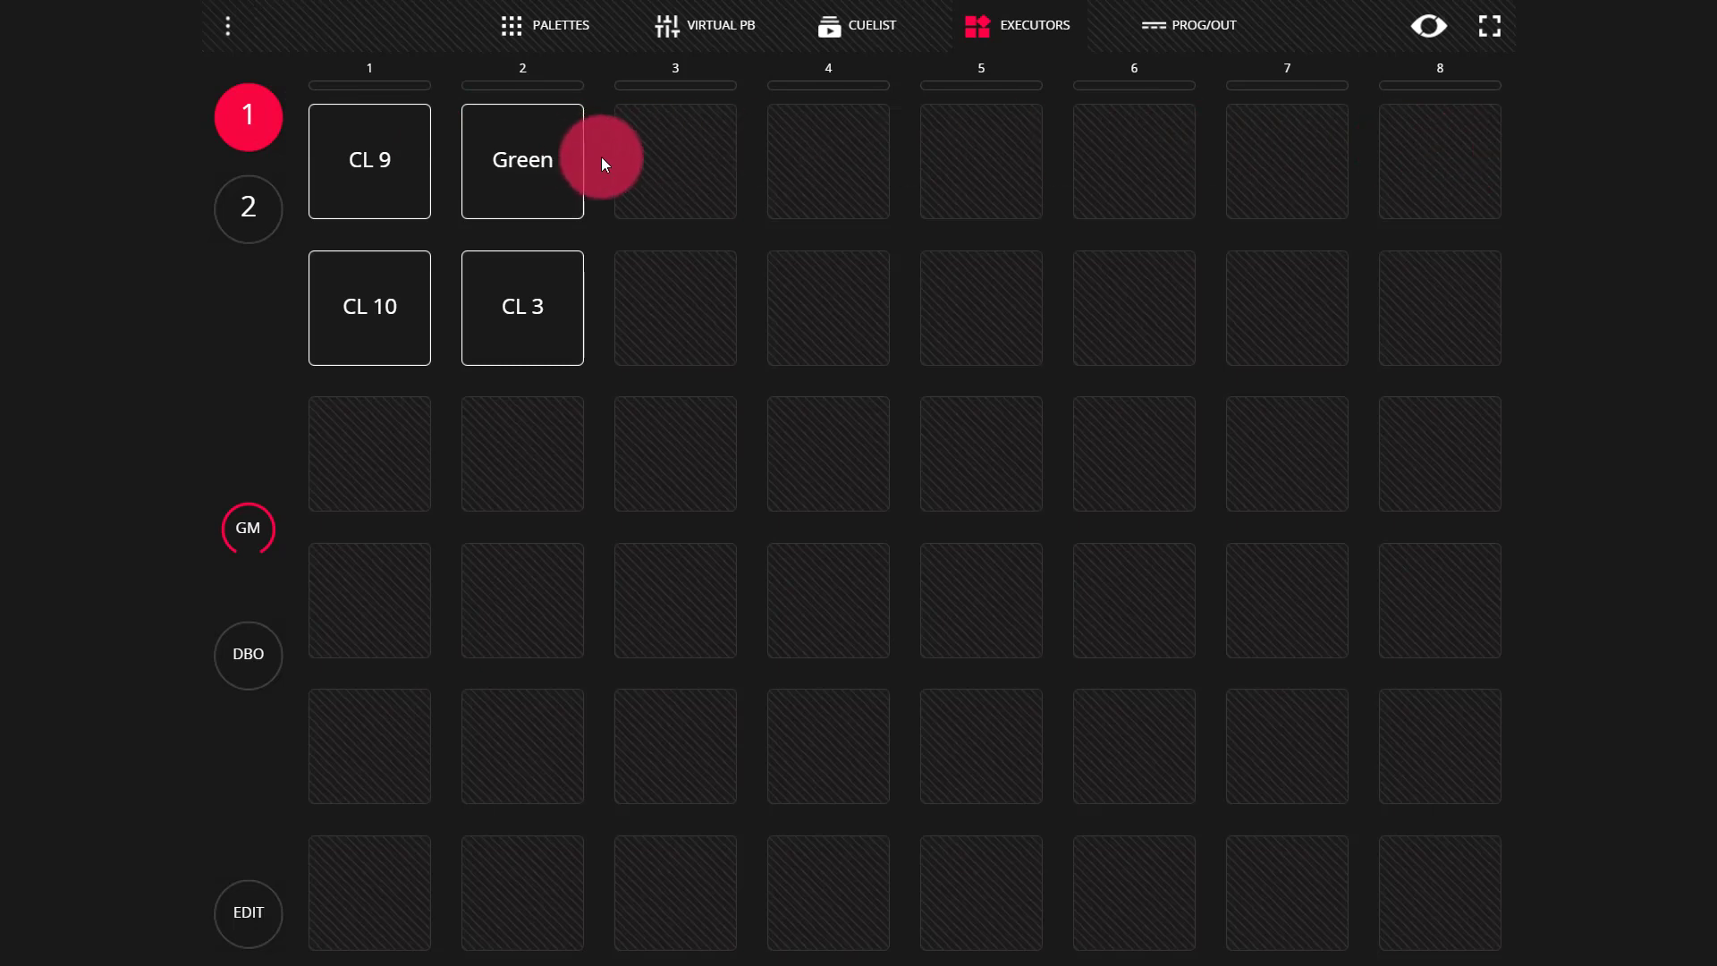
Fire the CL 9, Green, CL 3 and CL 10 executors, then return to edit mode with CL 9 selected
click(393, 157)
click(529, 155)
click(552, 289)
click(369, 300)
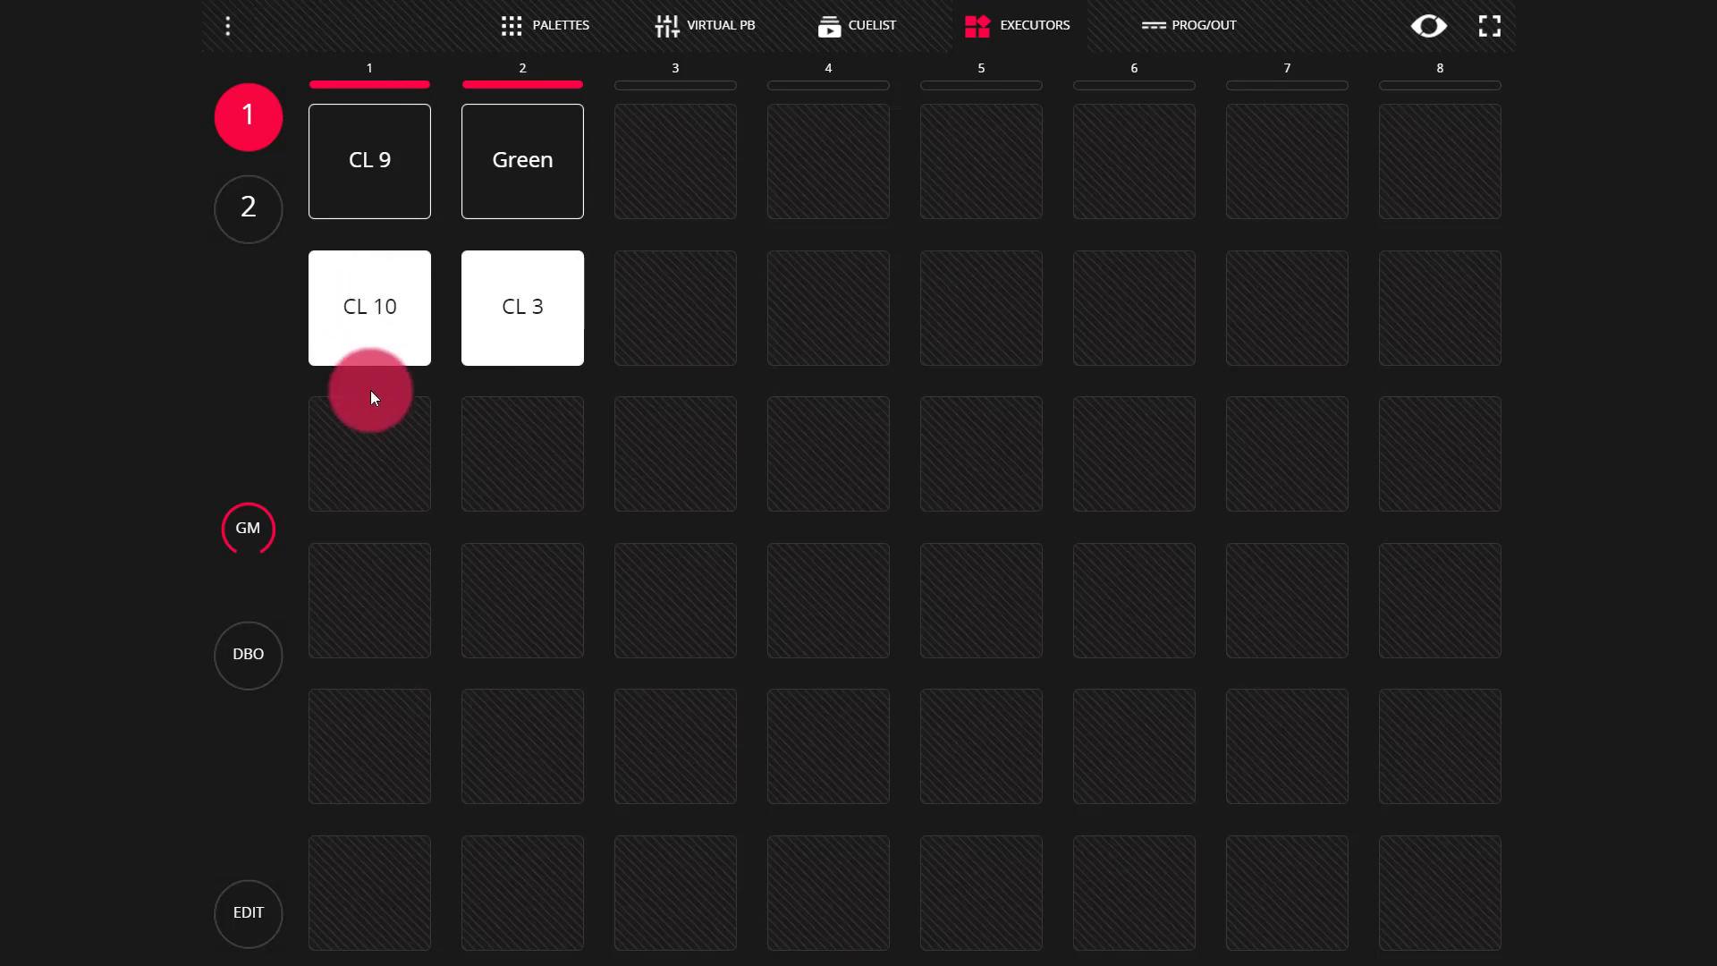
click(225, 916)
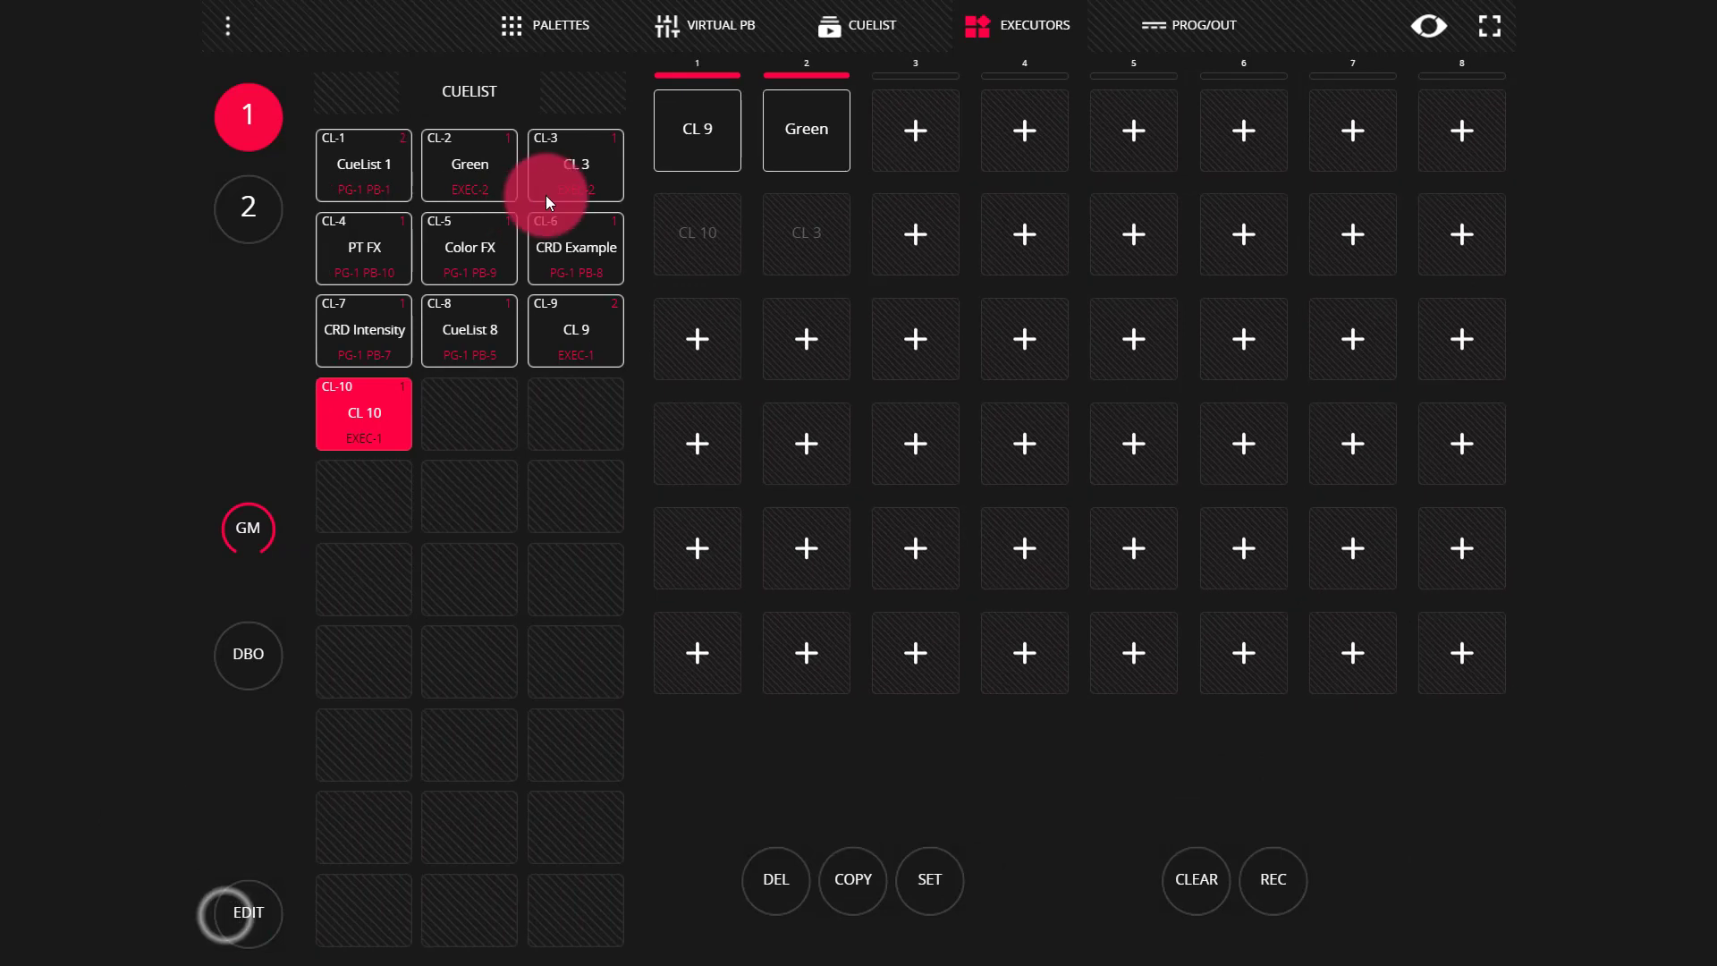
click(575, 328)
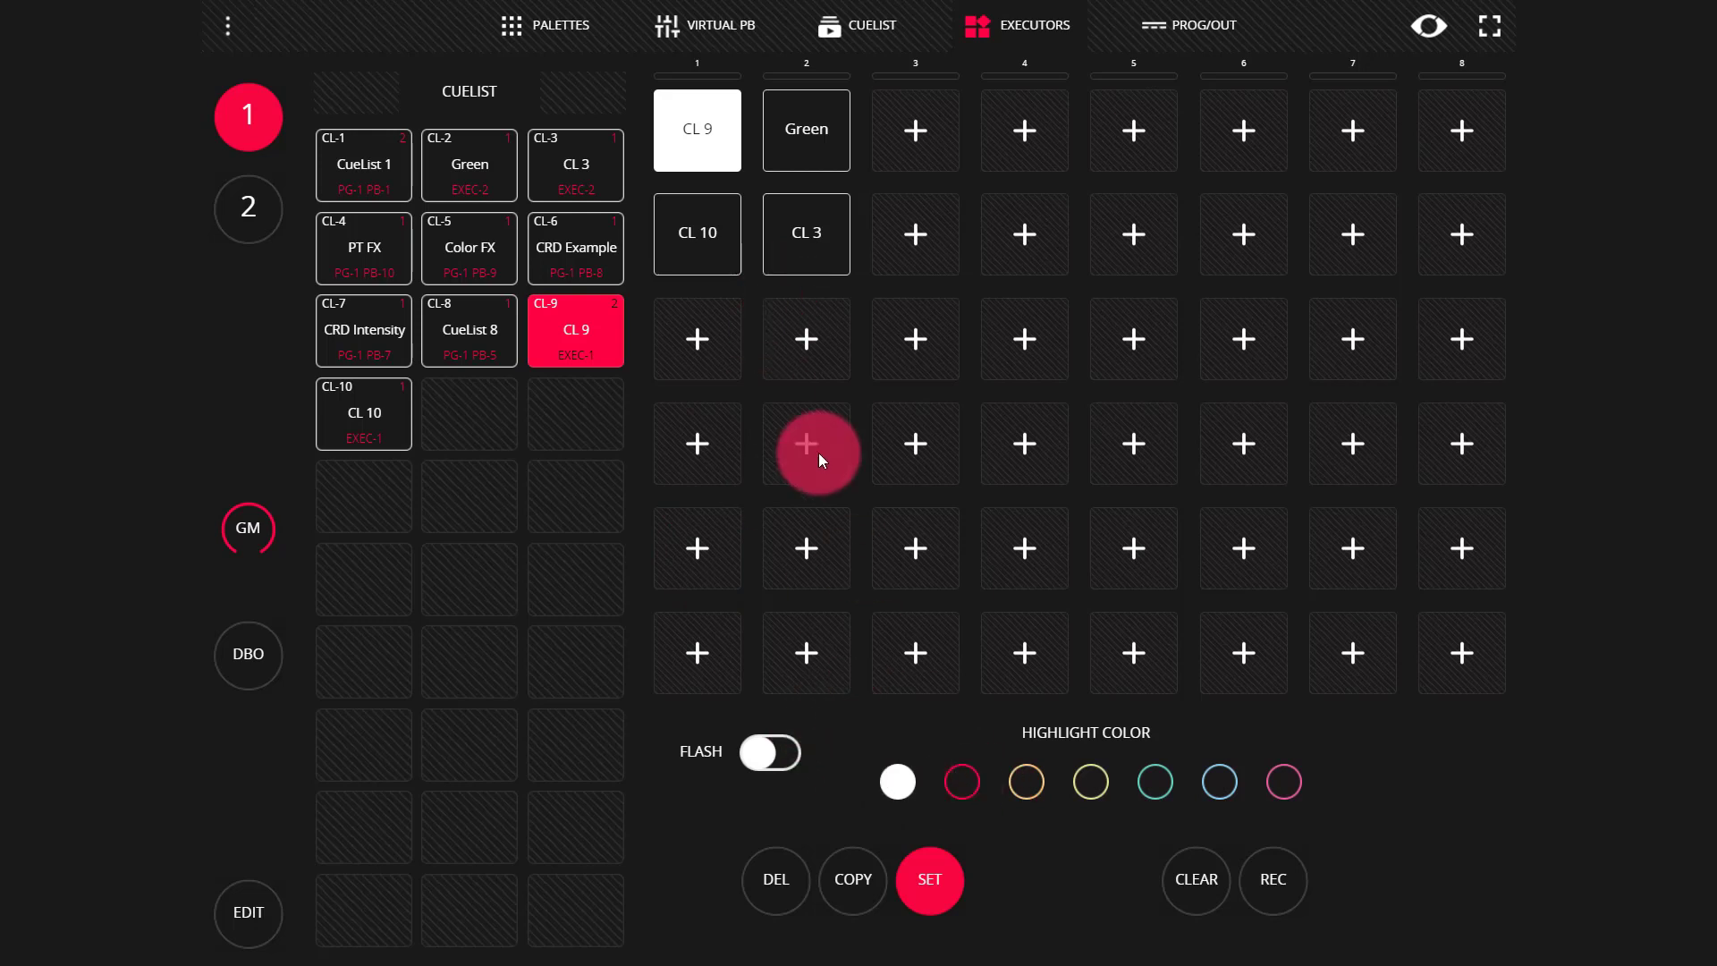
Rename CL 9 to 'Bar Lights Red' and CL 10 to 'Bar Lights Blue'
click(690, 120)
triple_click(691, 121)
text(Bar Lights Red)
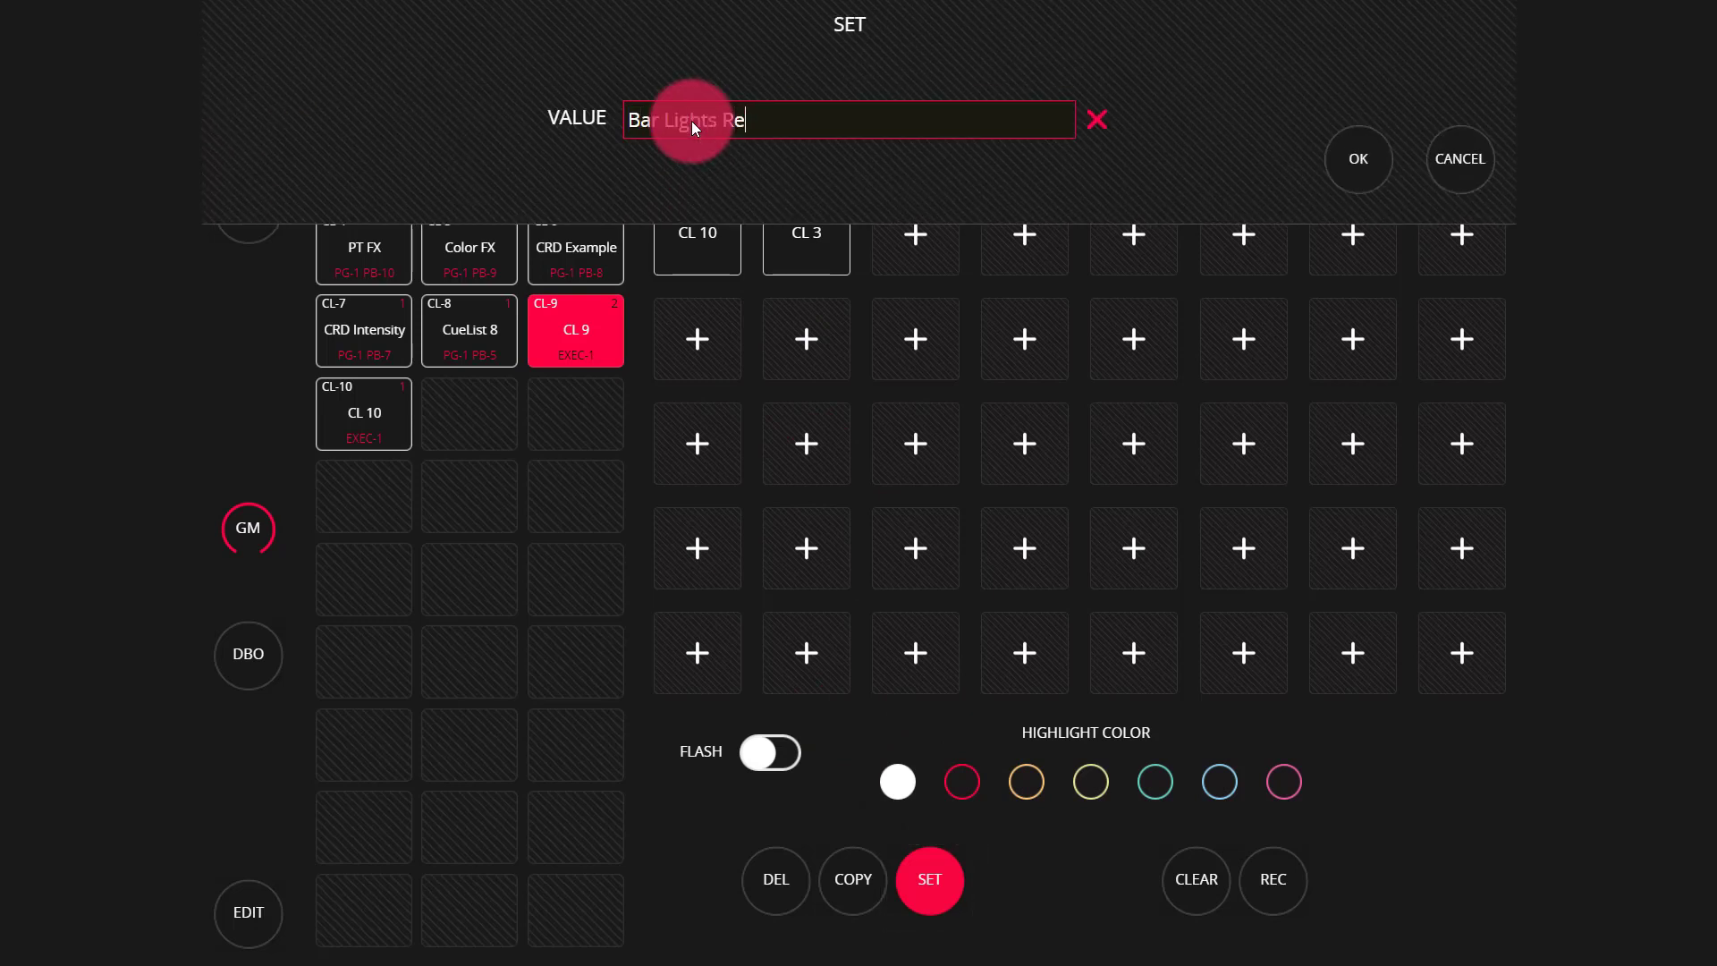
key(Return)
click(683, 224)
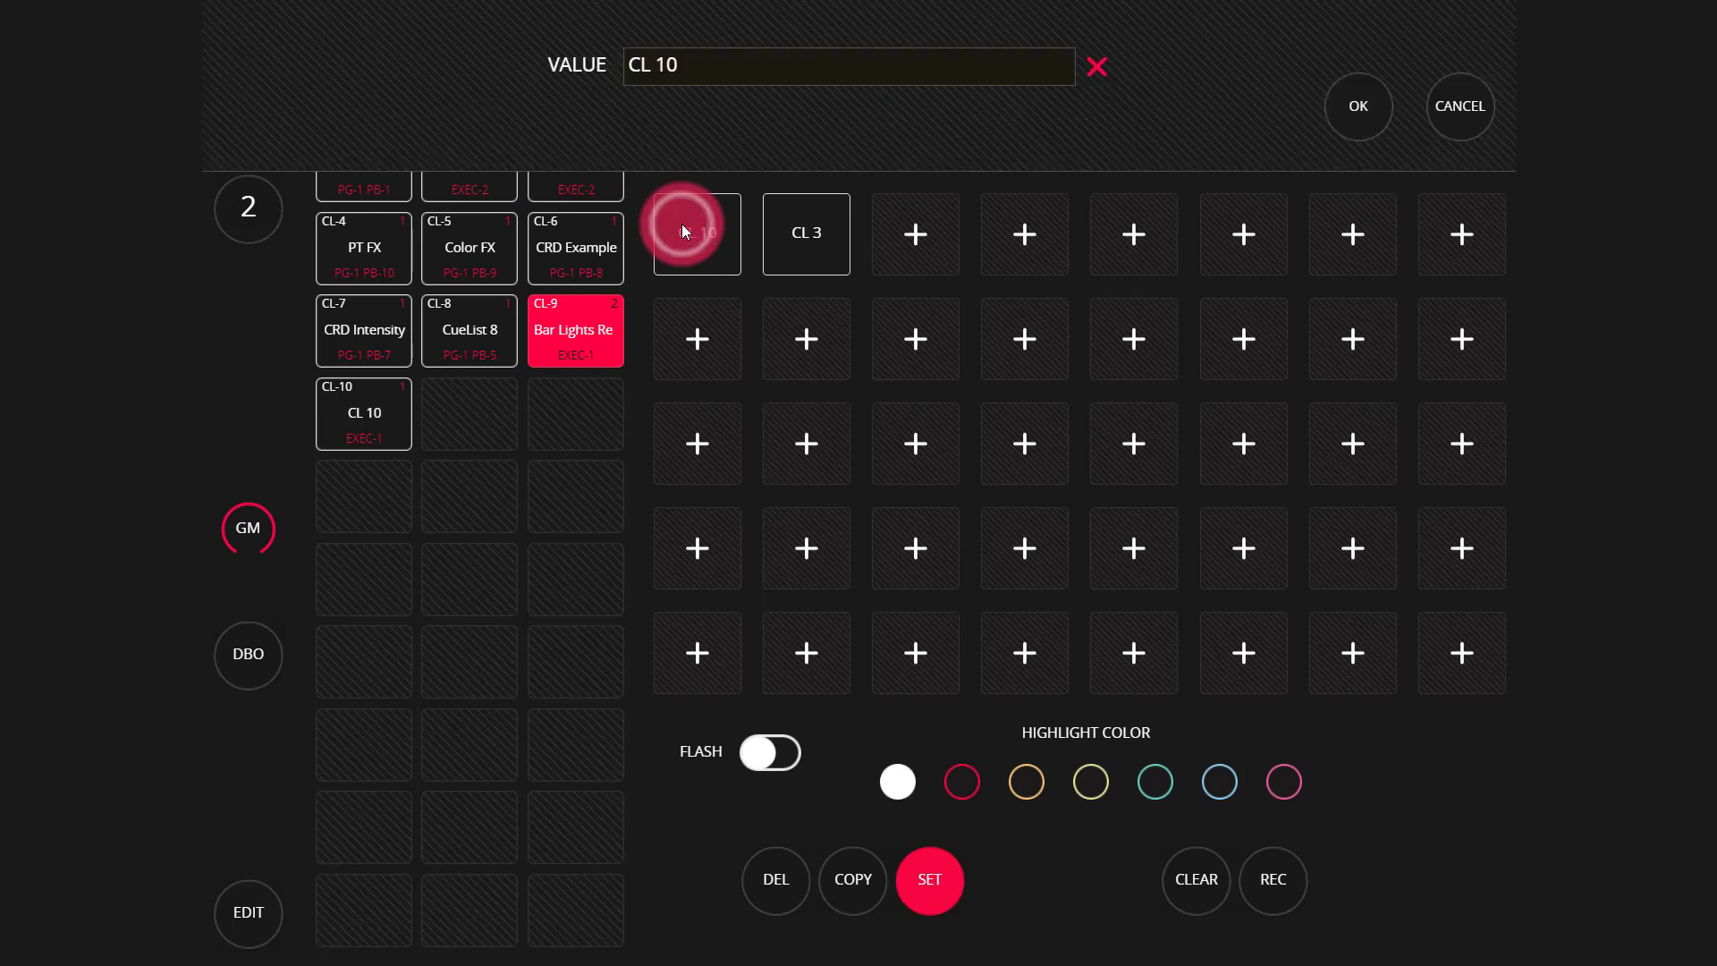
triple_click(718, 110)
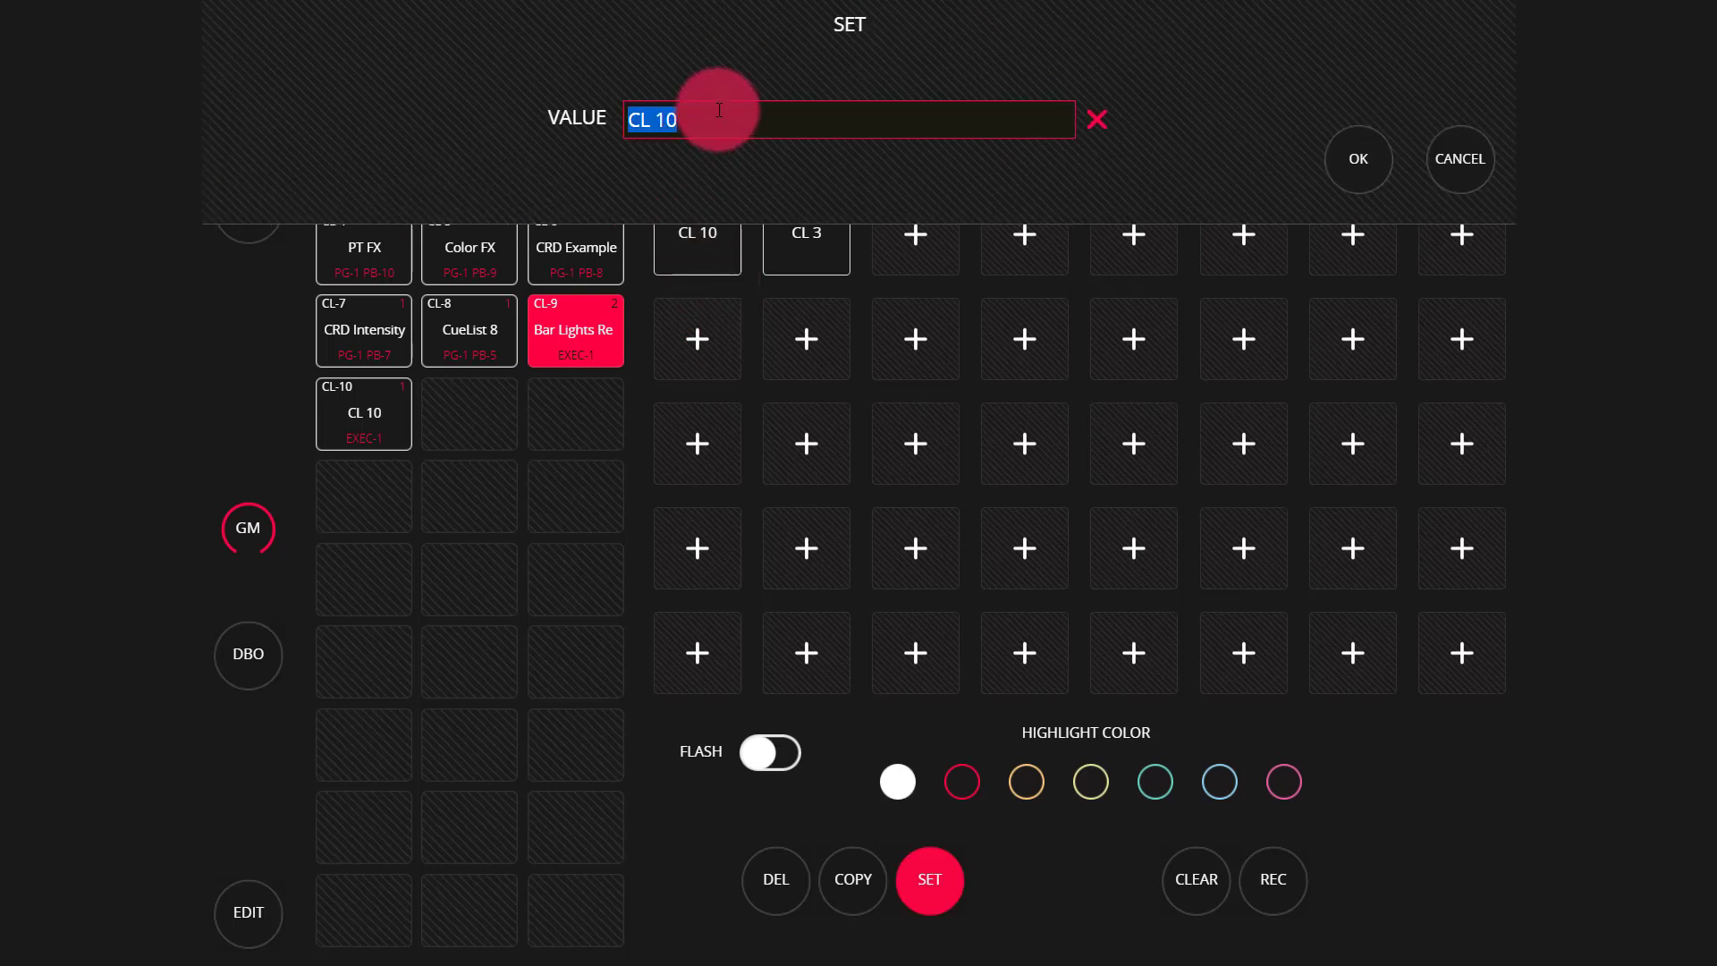
text(Bar K)
key(BackSpace)
text(Lights Blue)
key(Return)
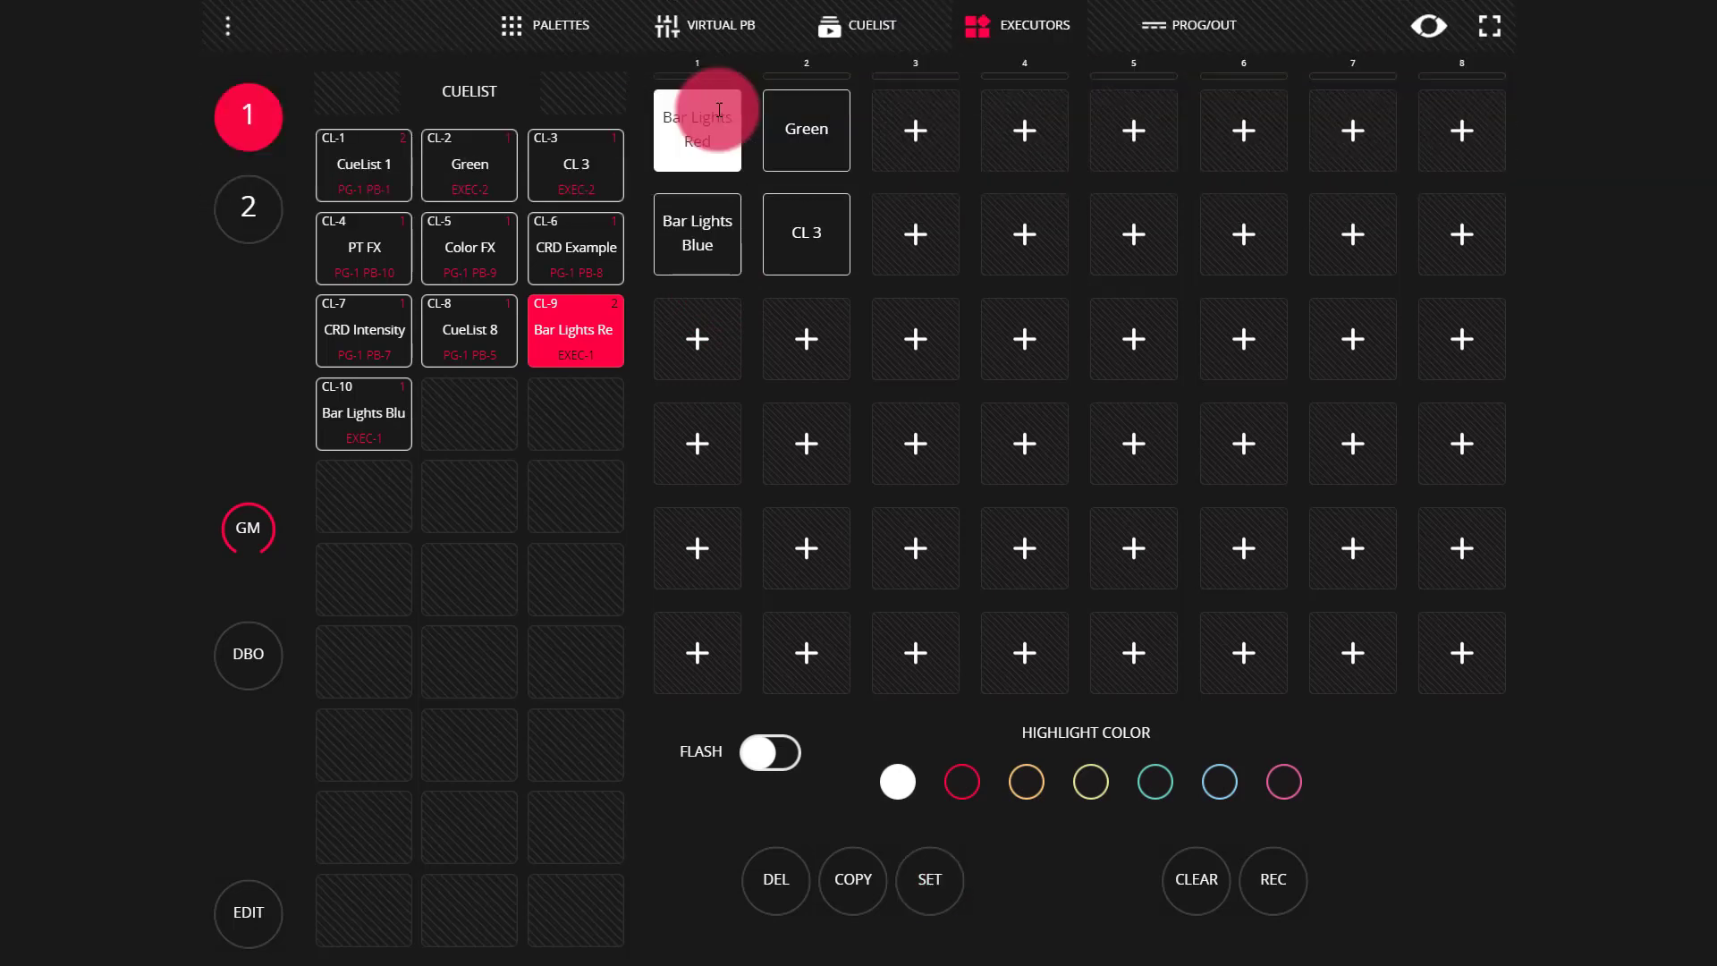
click(638, 634)
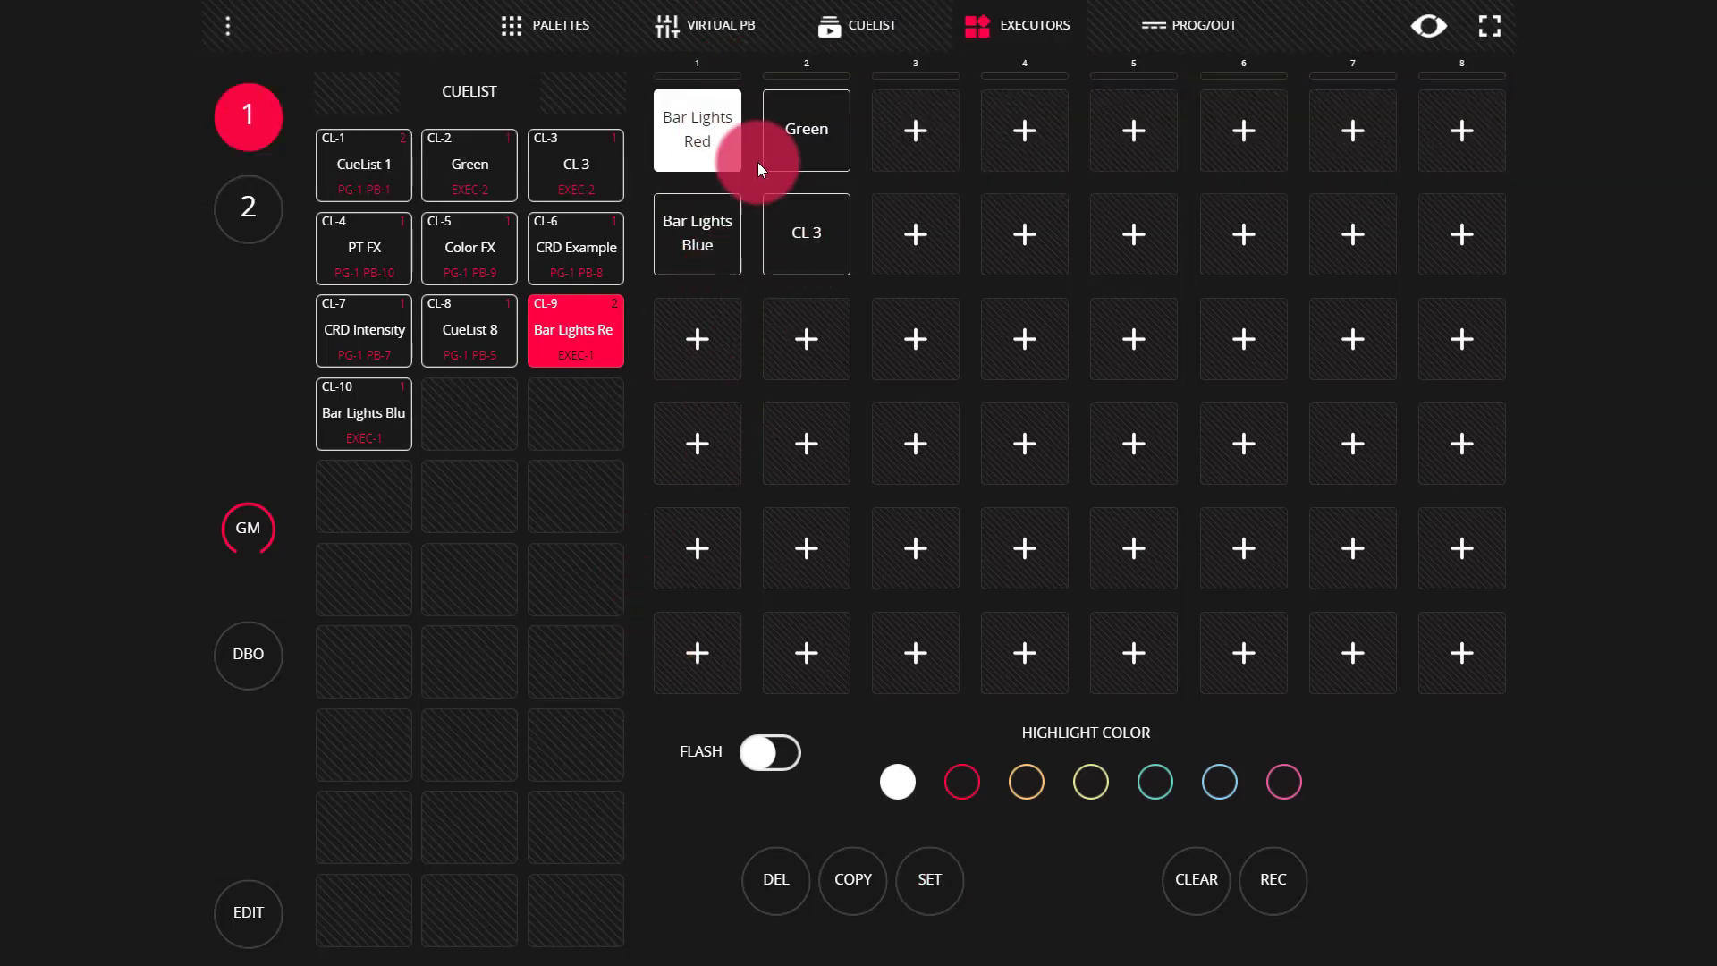
Rename Green to 'Stage Lights Red' and CL 3 to 'Stage Lights Blue'
click(782, 149)
double_click(774, 120)
text(Stage Lights Red)
key(Return)
click(849, 222)
text(Stage Lights Blue)
key(Return)
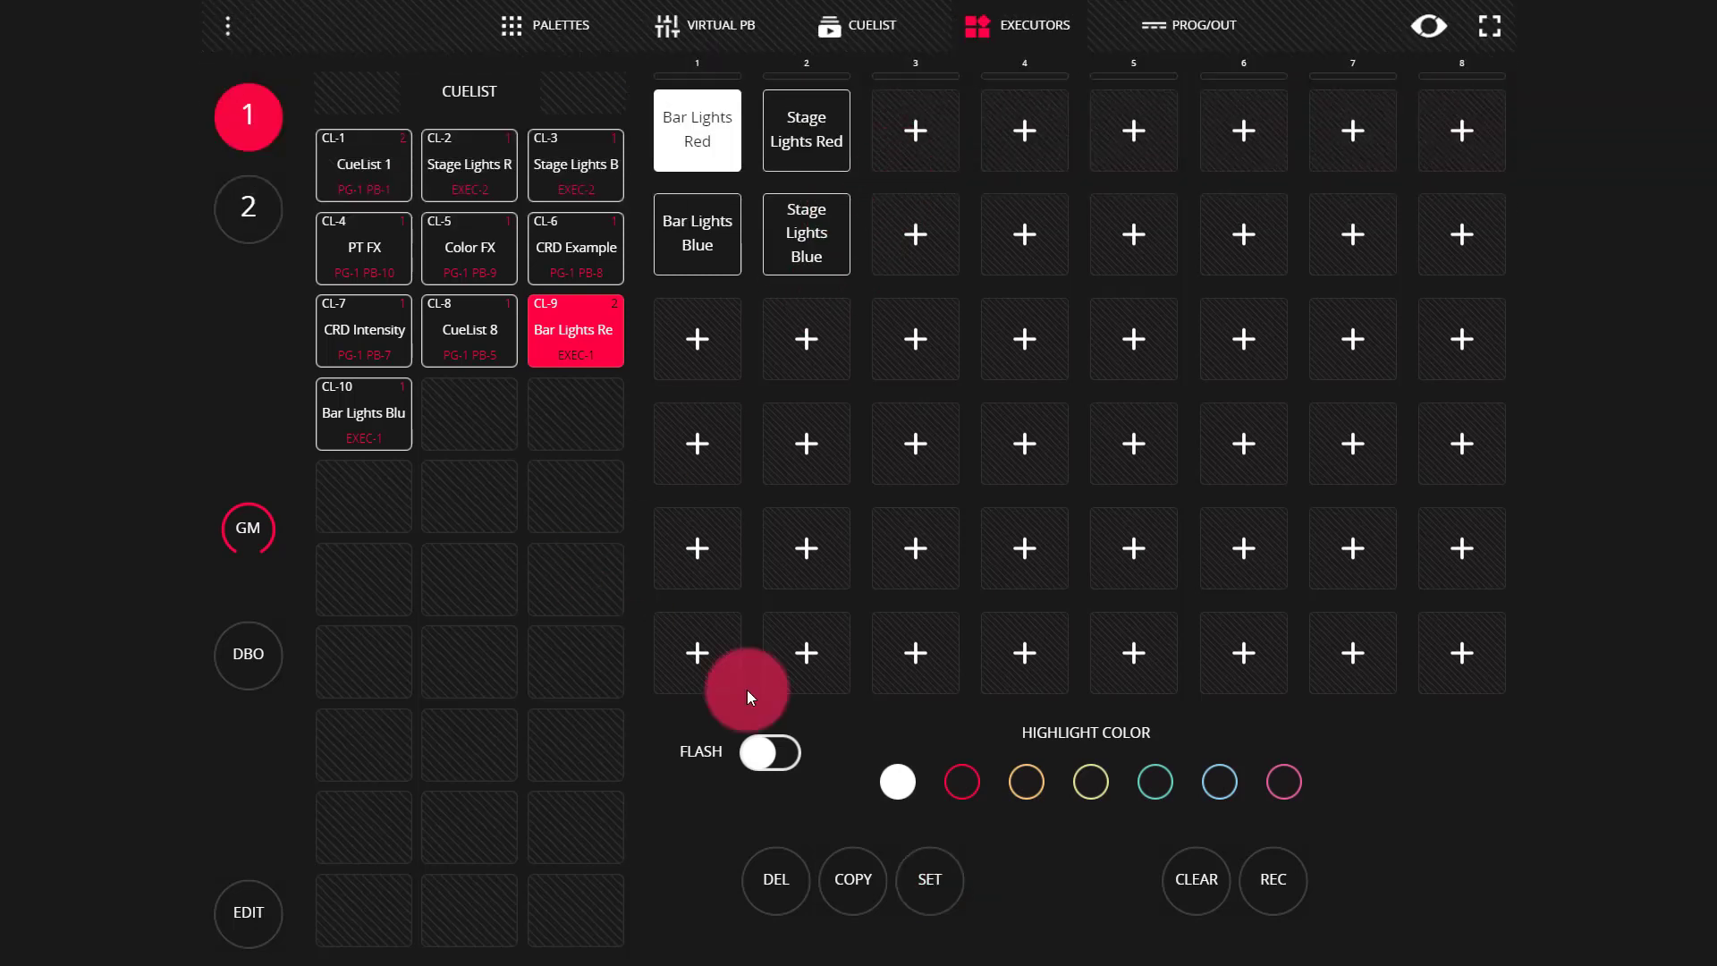
Copy the Color FX cue list to executor slot 3 and to row 2, column 3
click(469, 262)
click(857, 885)
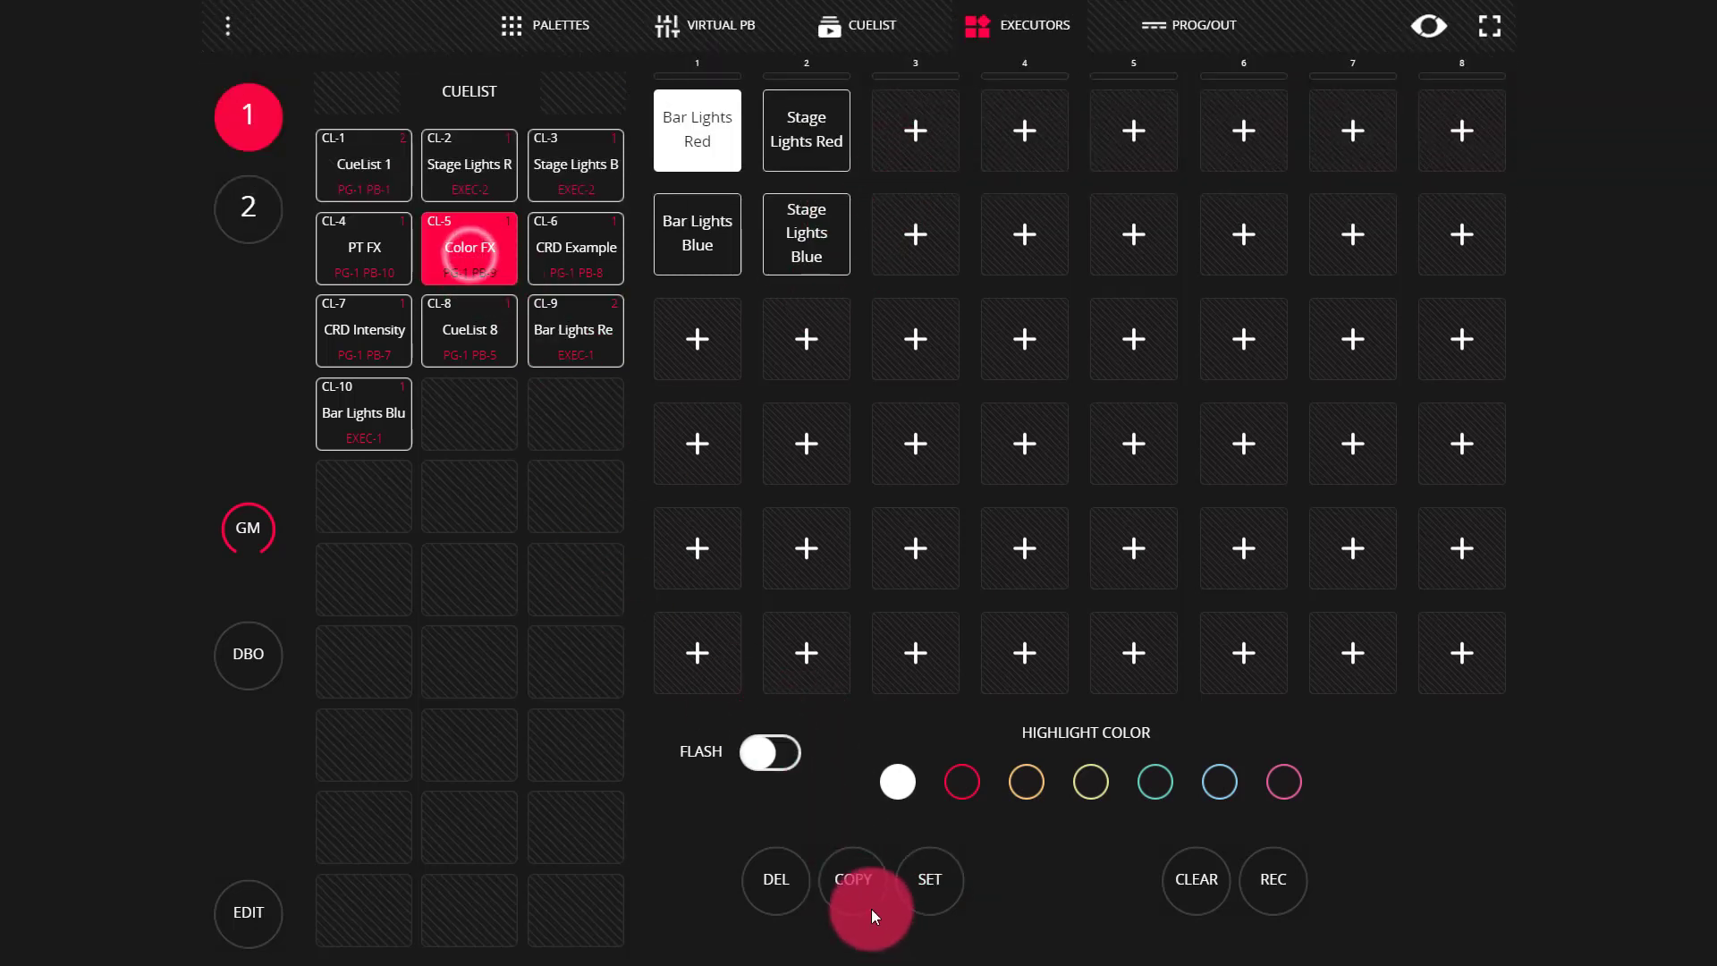
click(924, 134)
click(462, 252)
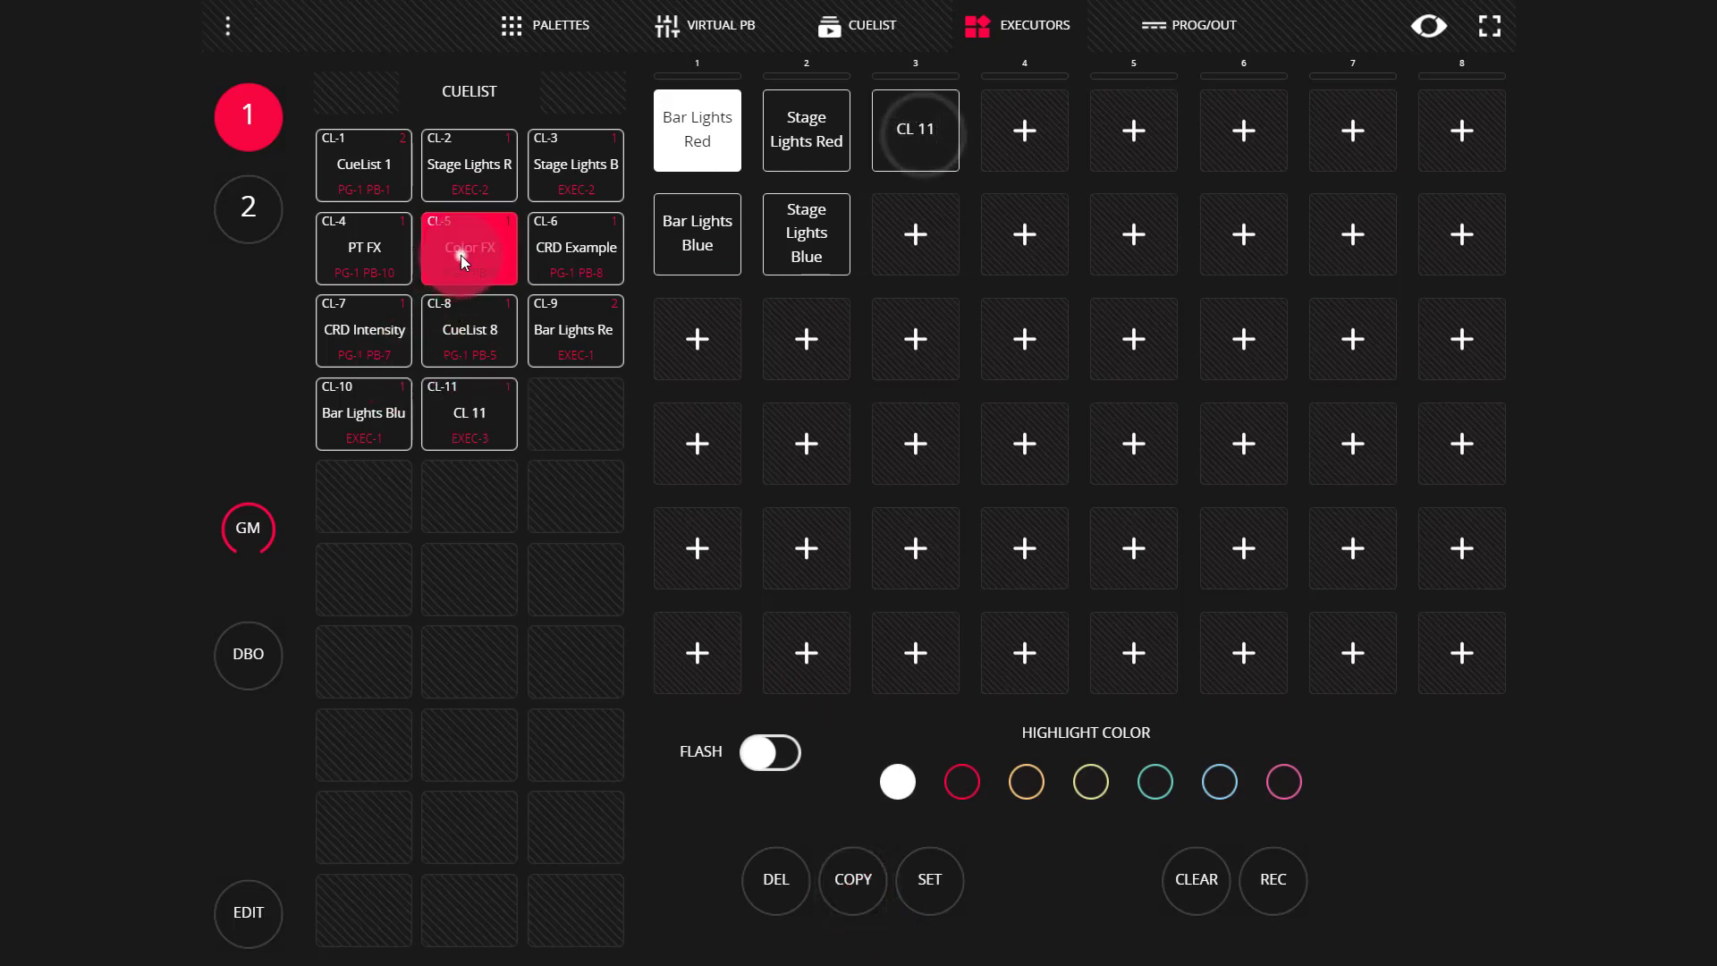
click(850, 882)
click(900, 239)
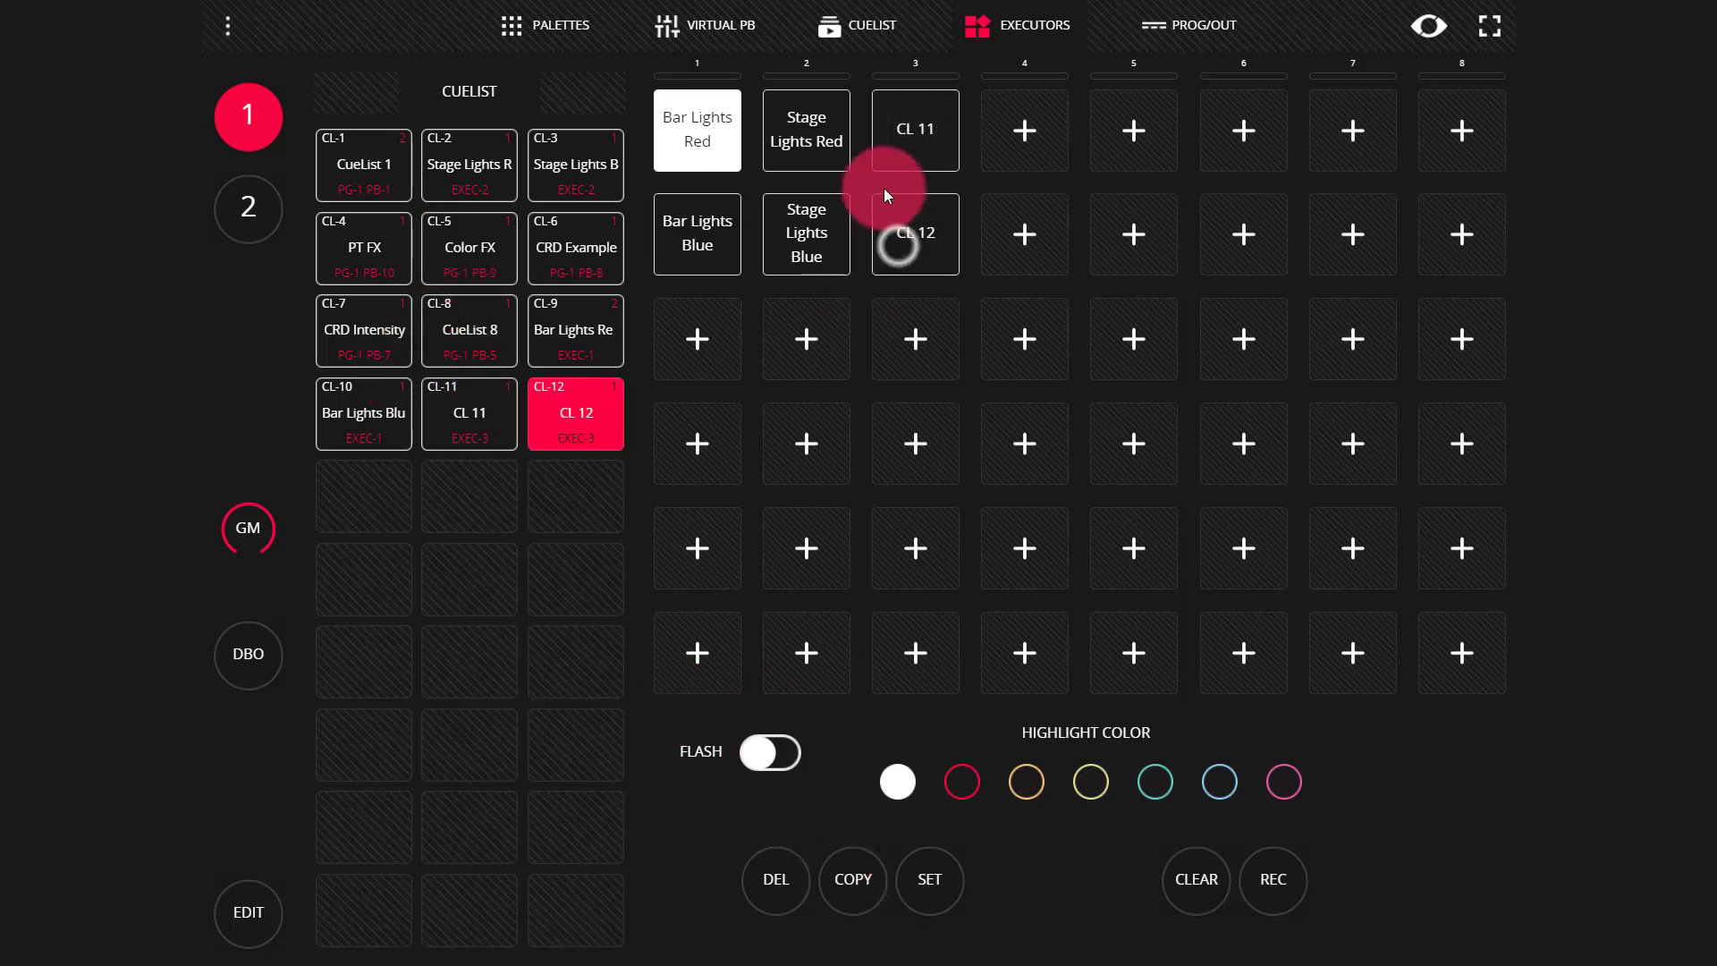
Name the two new executors 'House Lighting Cleanup' and 'House Lighting Dinner'
click(922, 152)
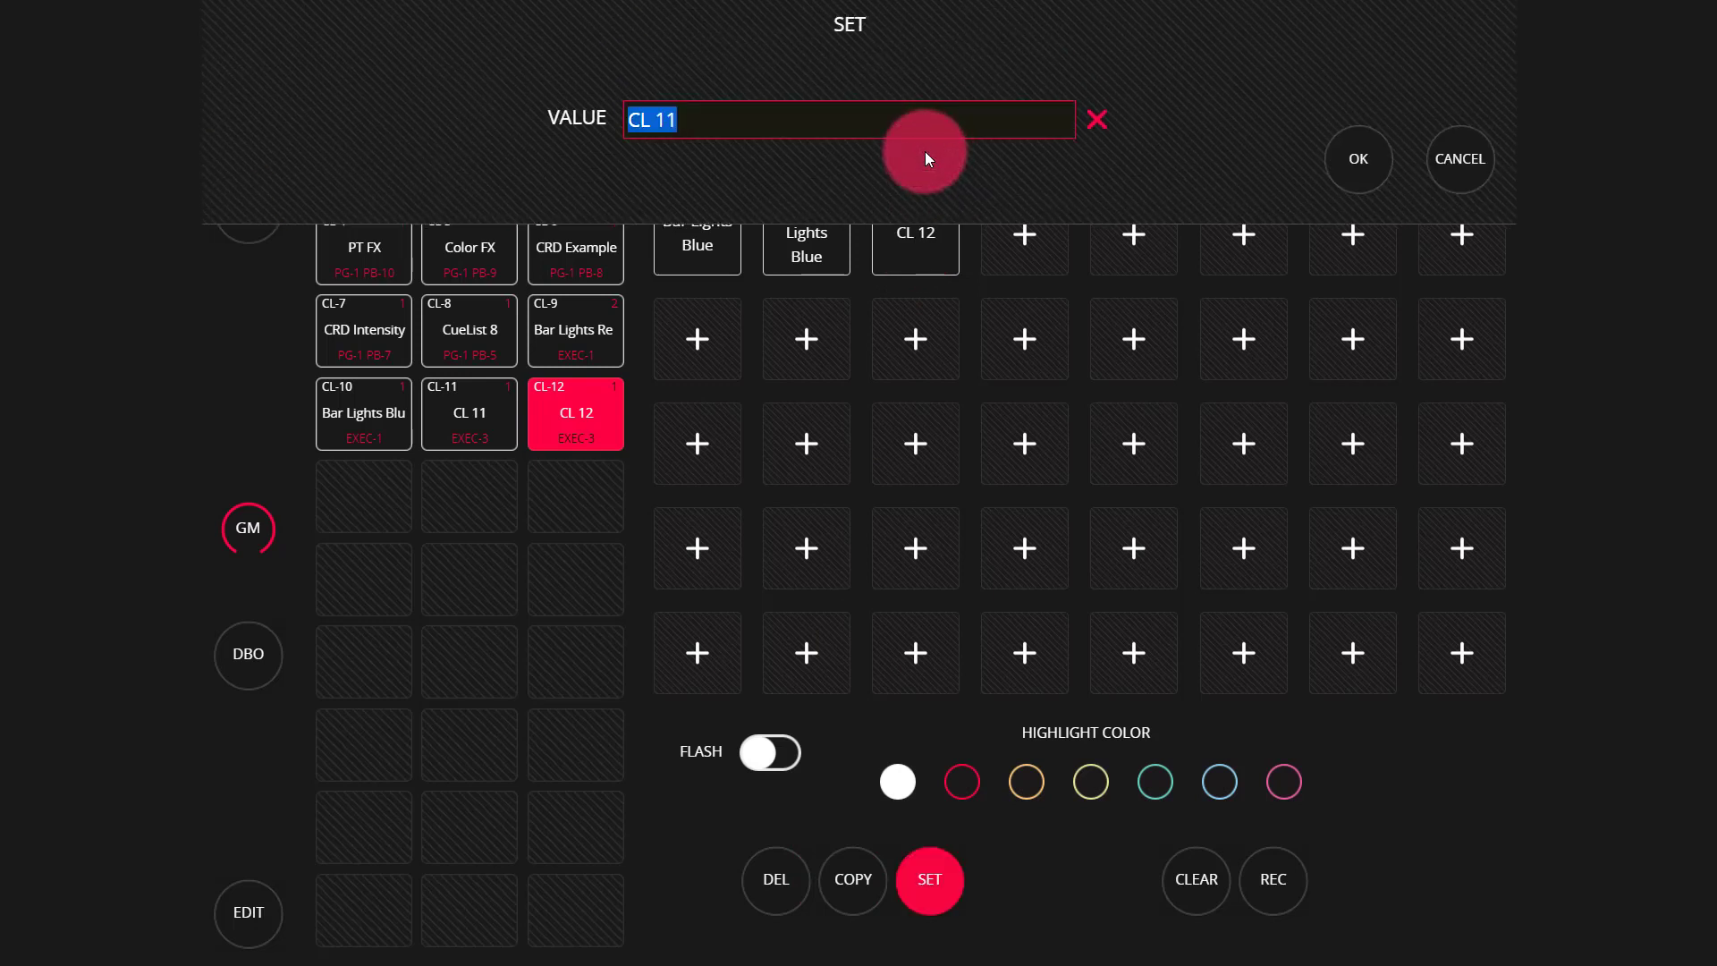
text(House Lighting )
text(Full)
key(BackSpace)
key(BackSpace)
key(BackSpace)
key(BackSpace)
text(Cl)
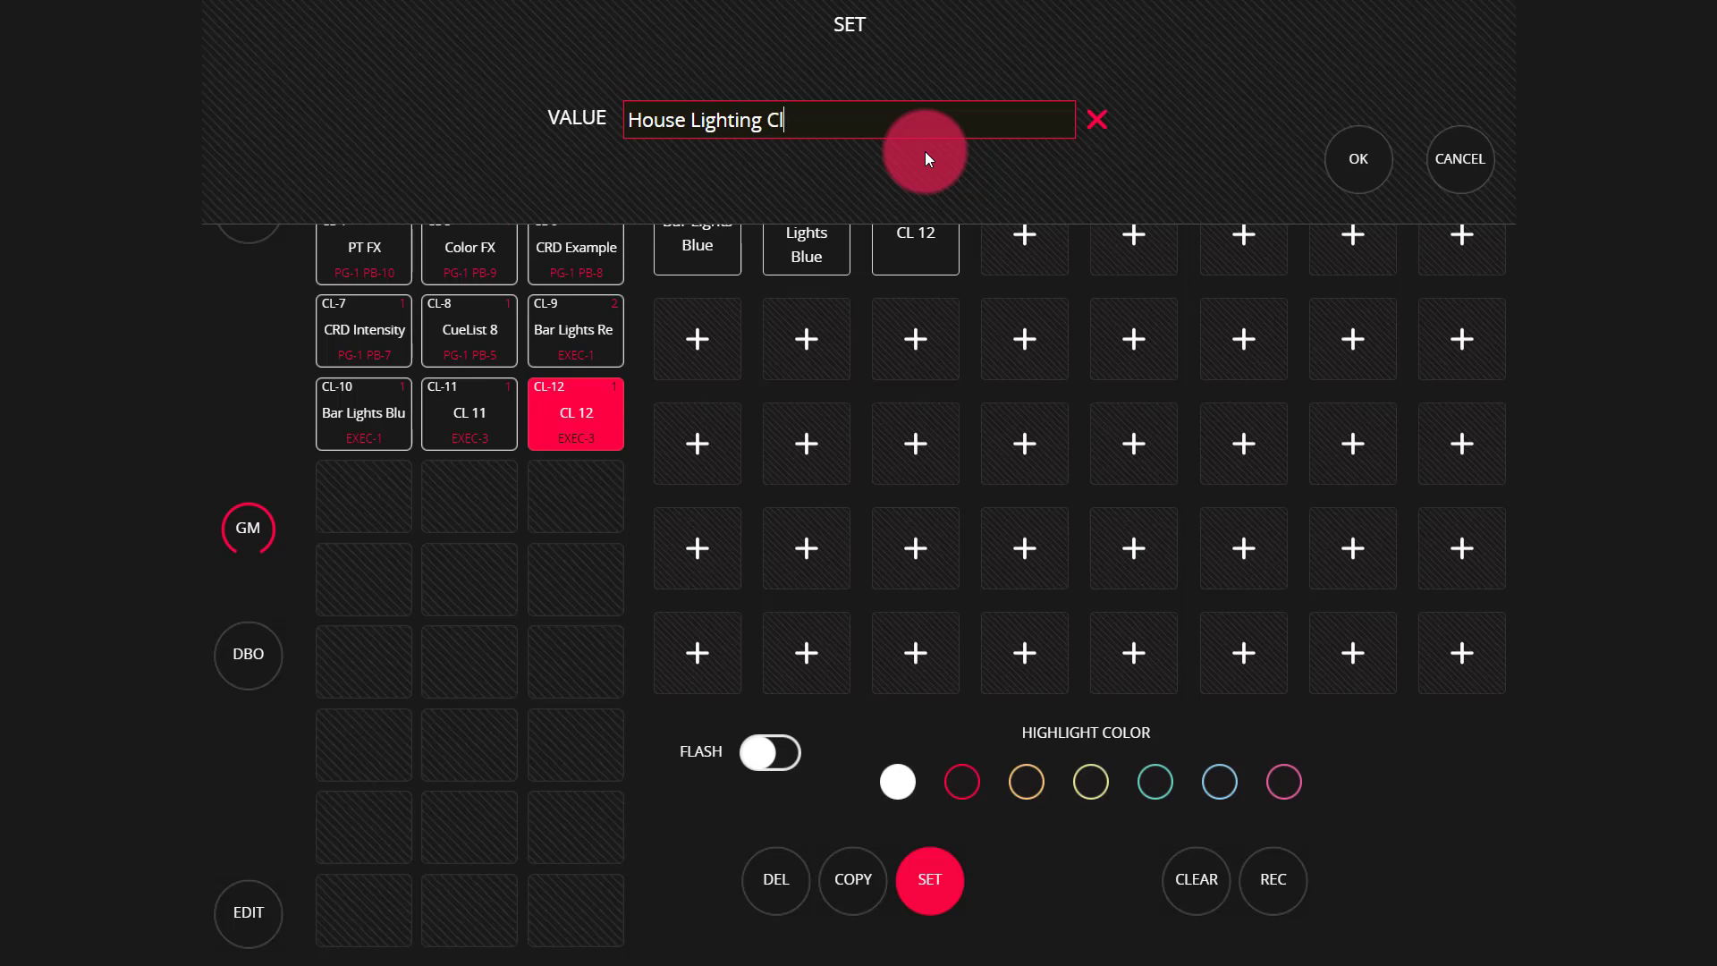
text(earnup)
key(Return)
click(956, 236)
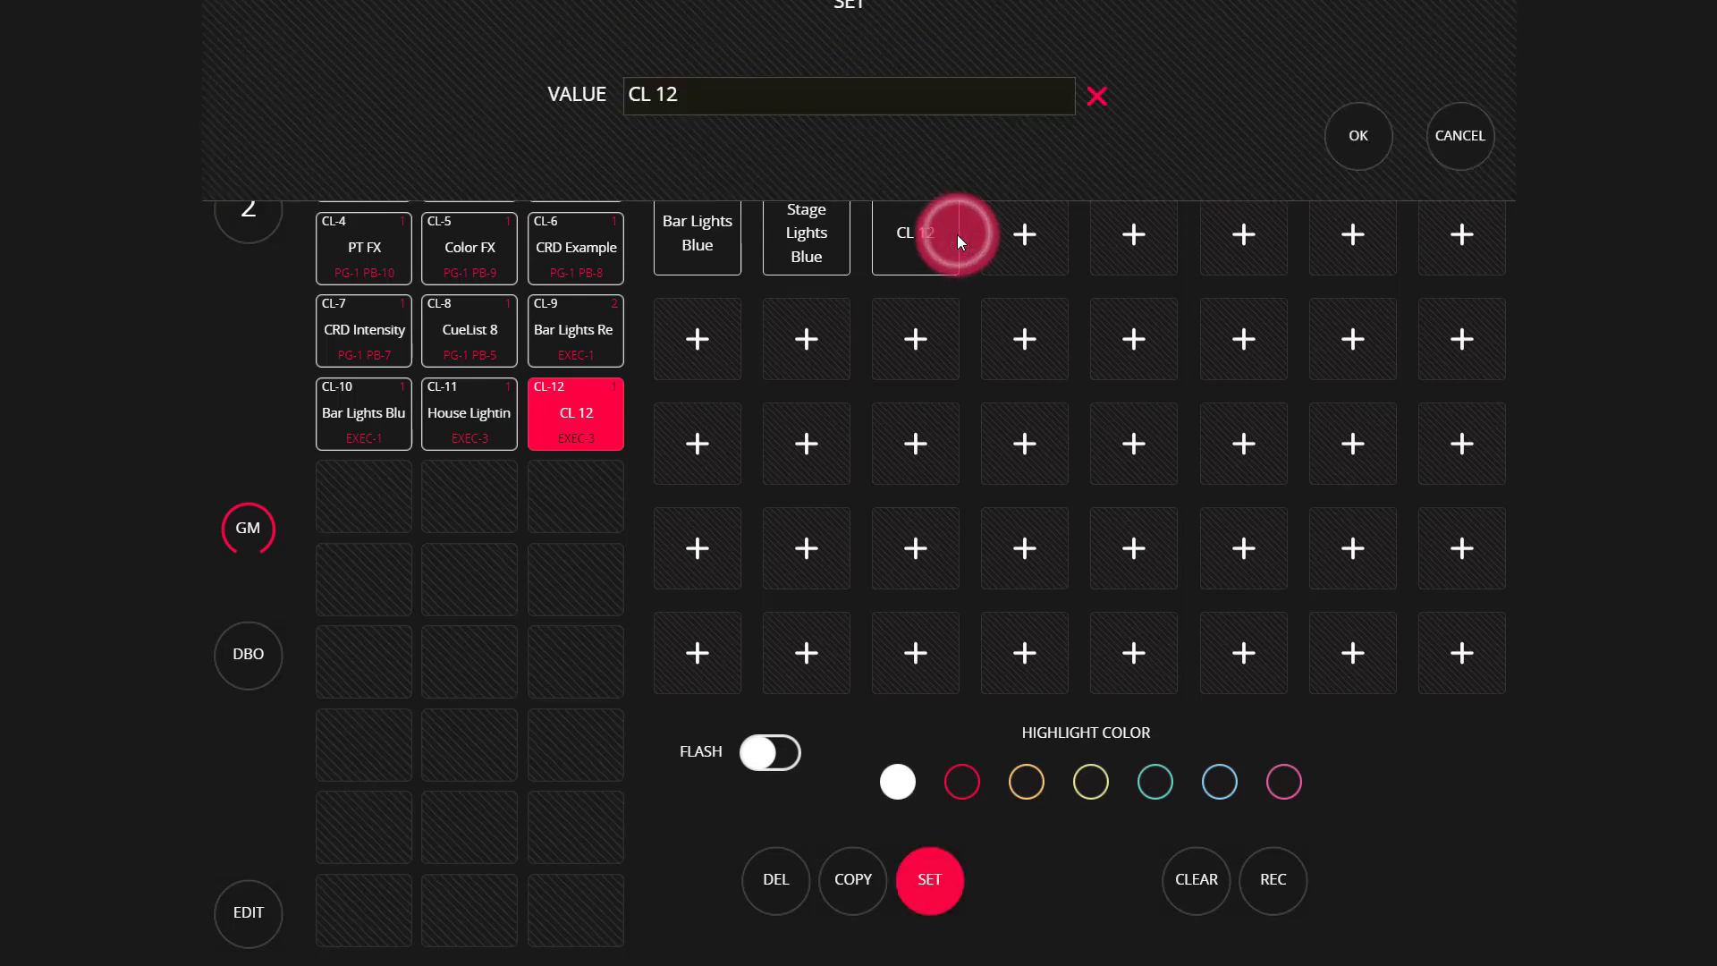
text(House L)
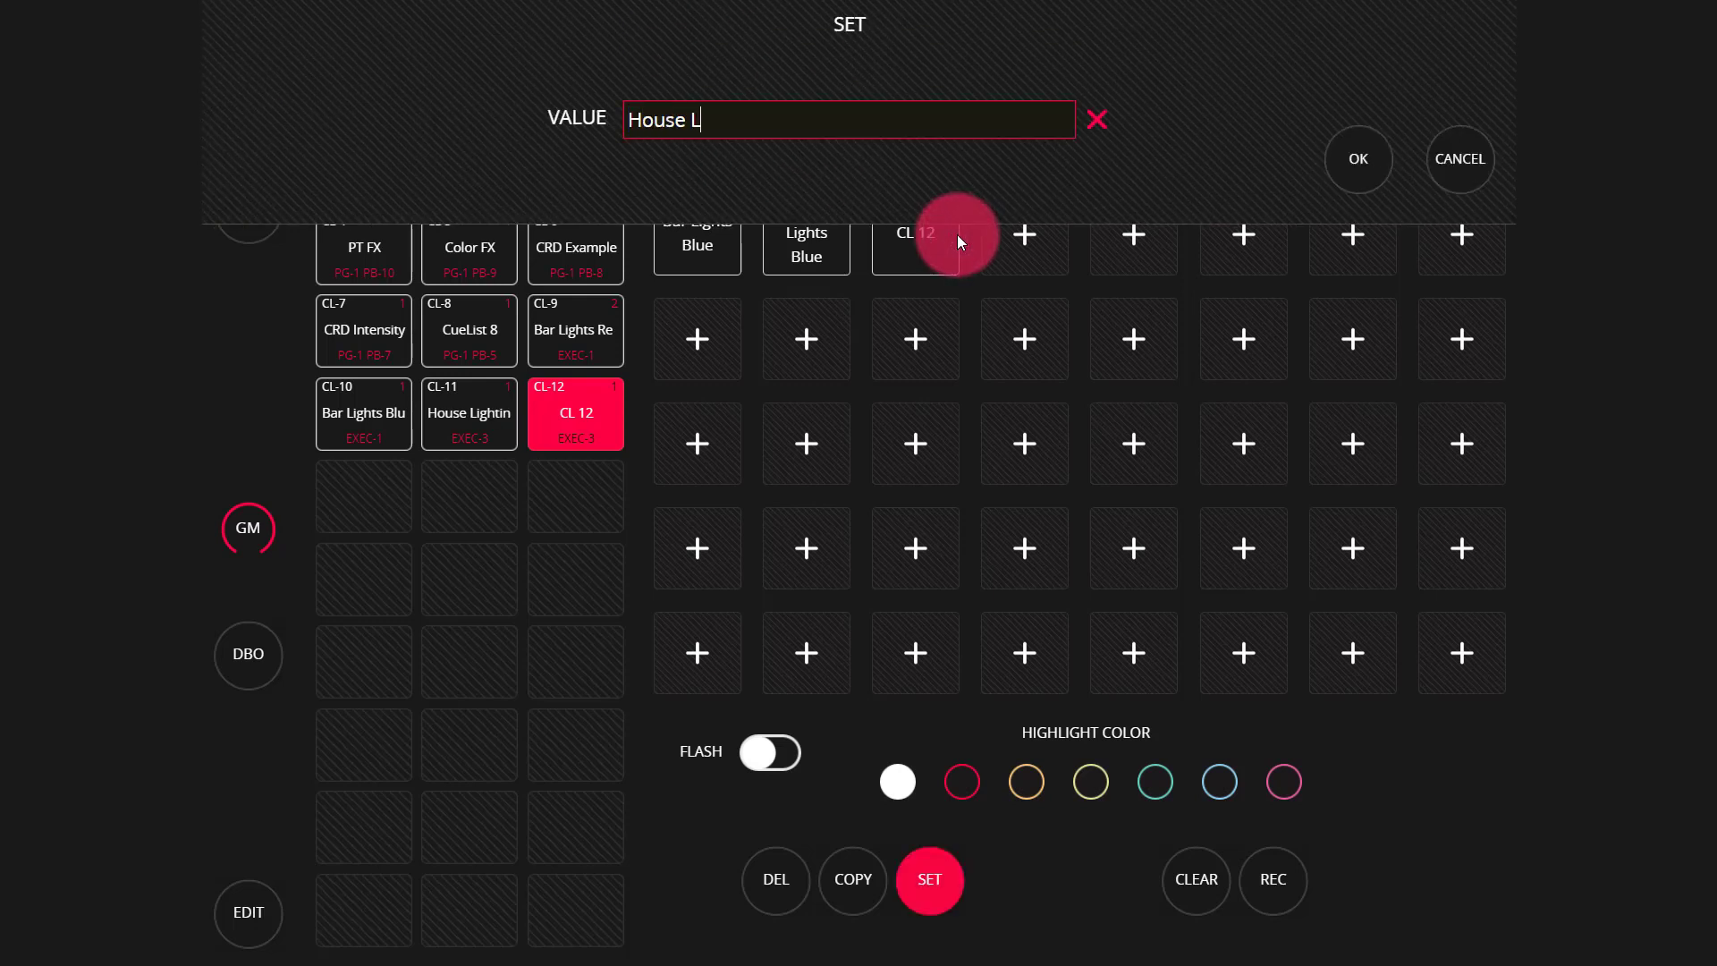
text(ighting Dinner)
key(Return)
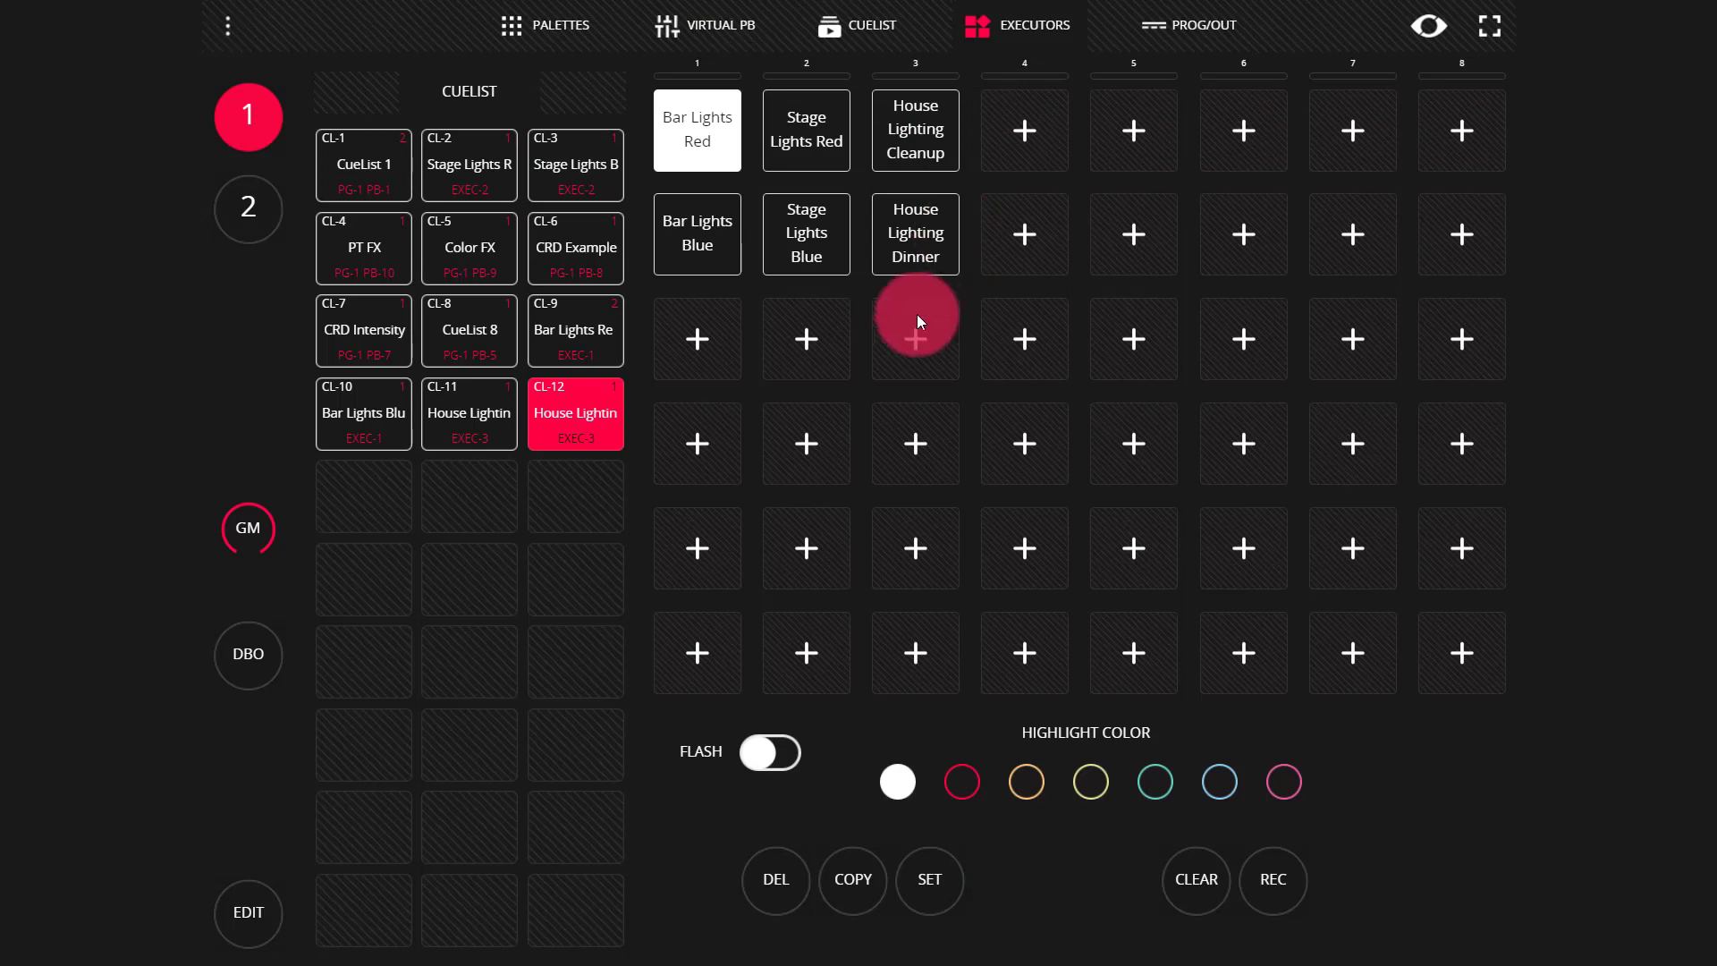
Record a new cue list in column 3, row 3 and name it 'House Lighting Show'
click(1311, 864)
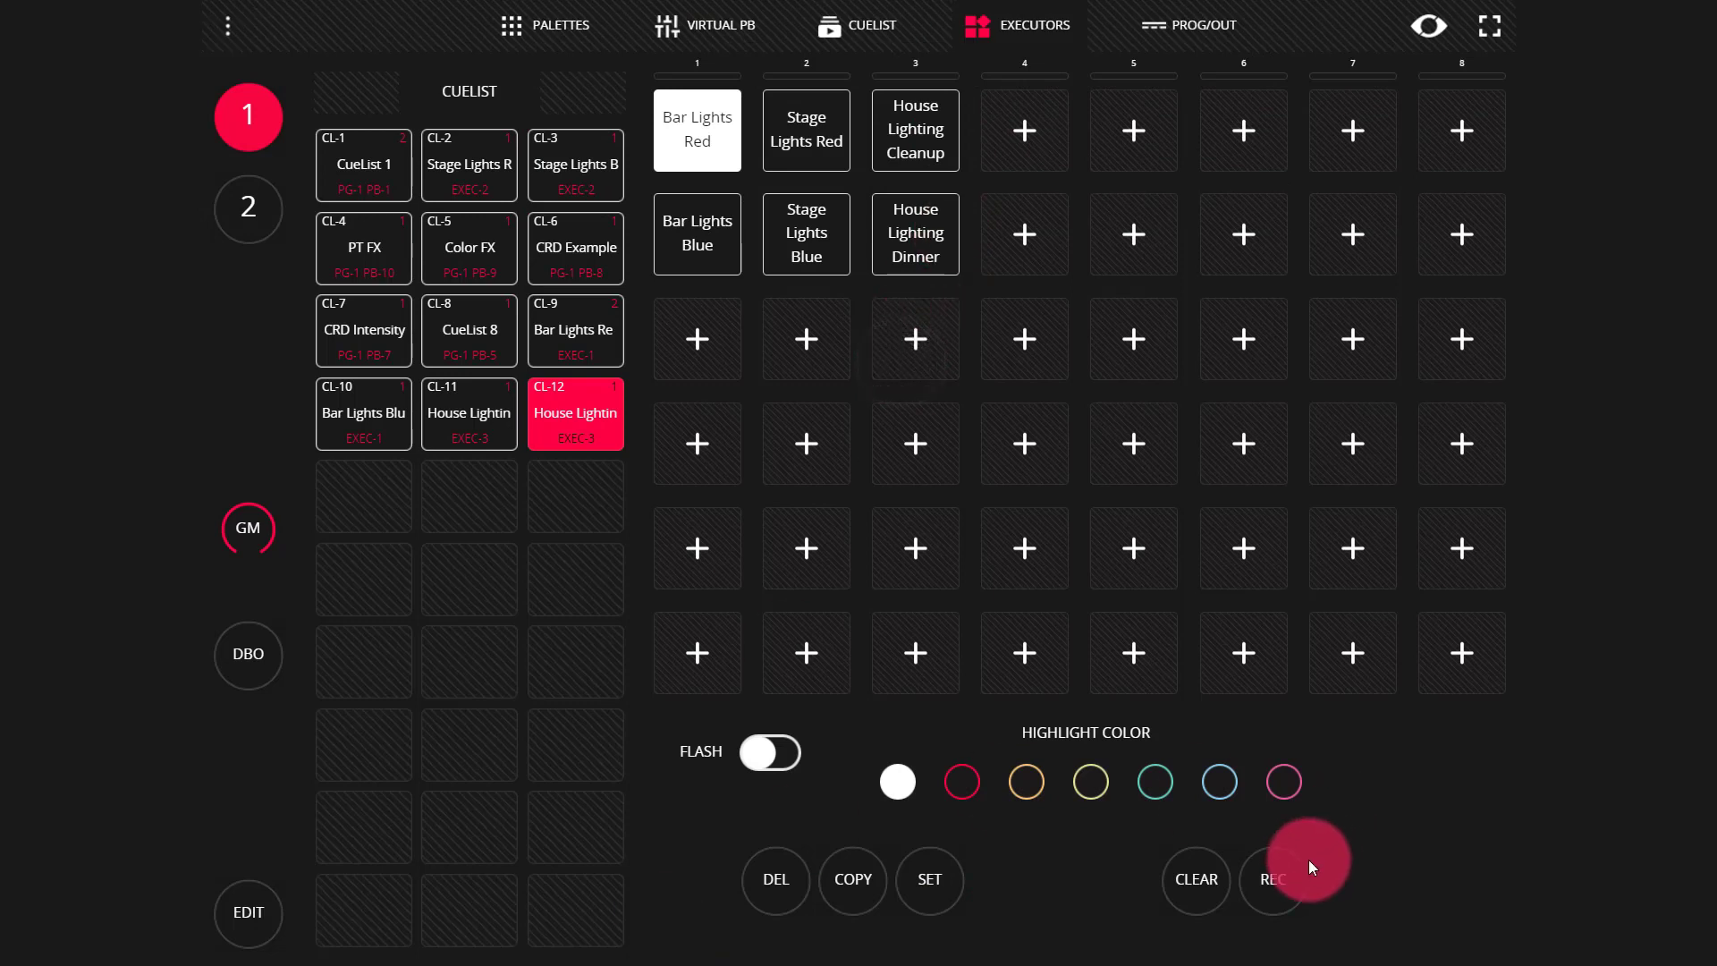
click(923, 339)
click(923, 339)
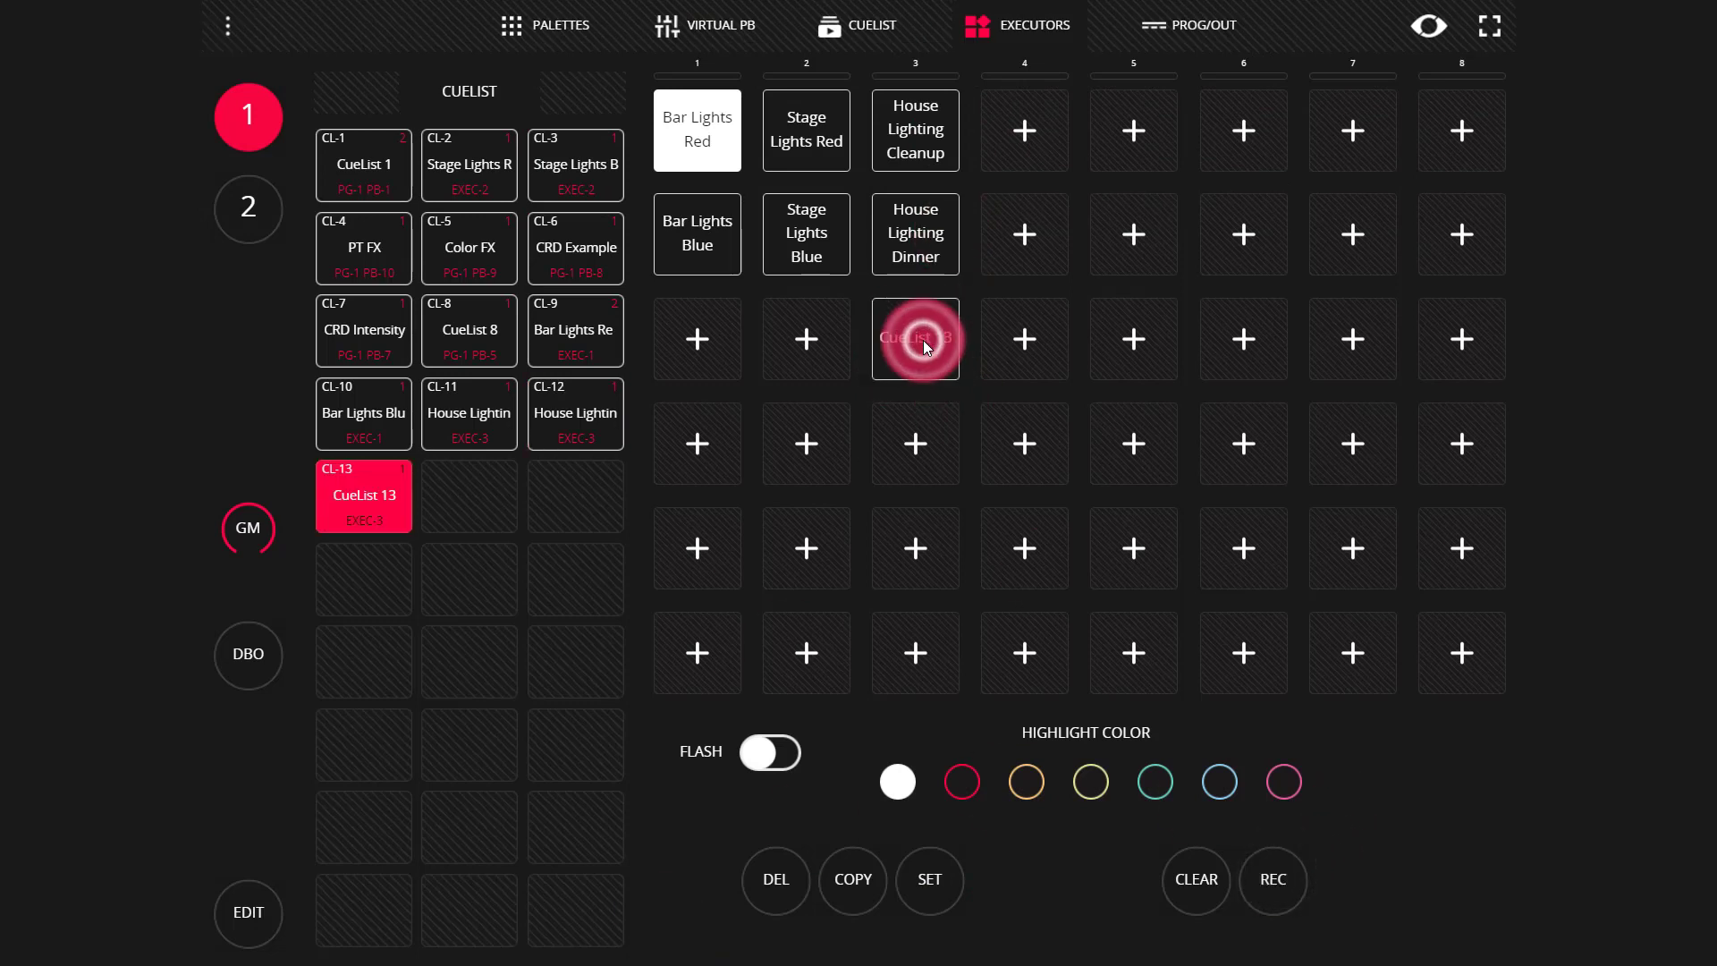
key(ctrl+a)
key(BackSpace)
text(Ho)
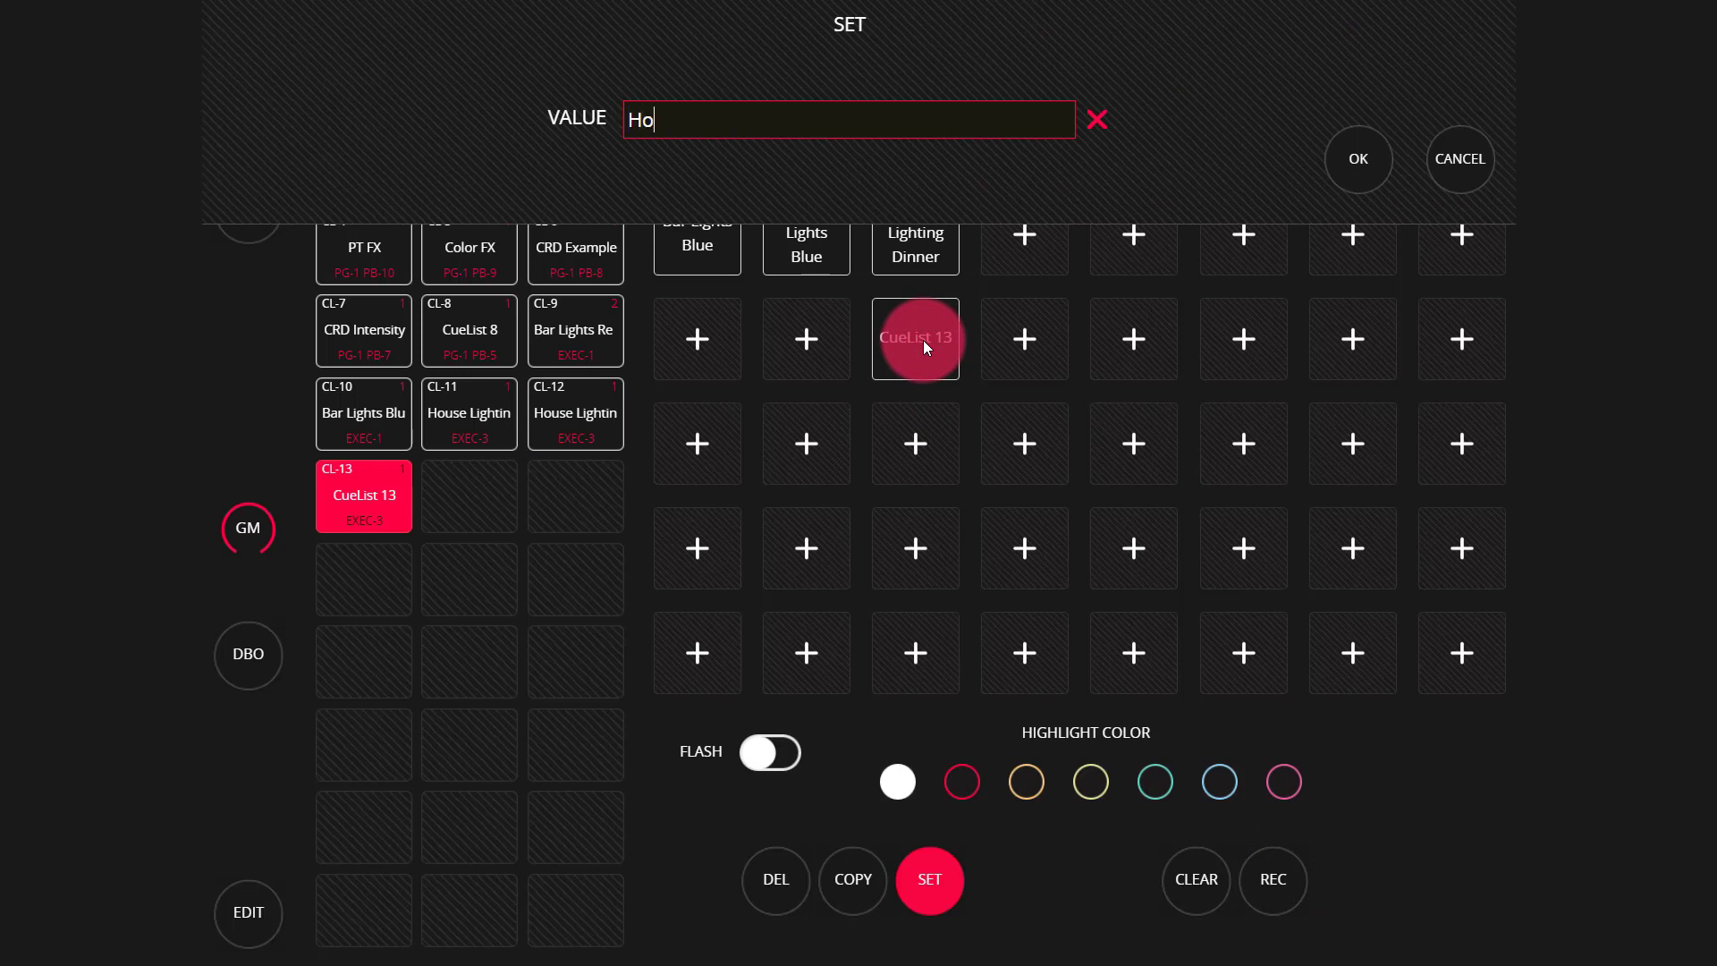
text(use Lighting Show)
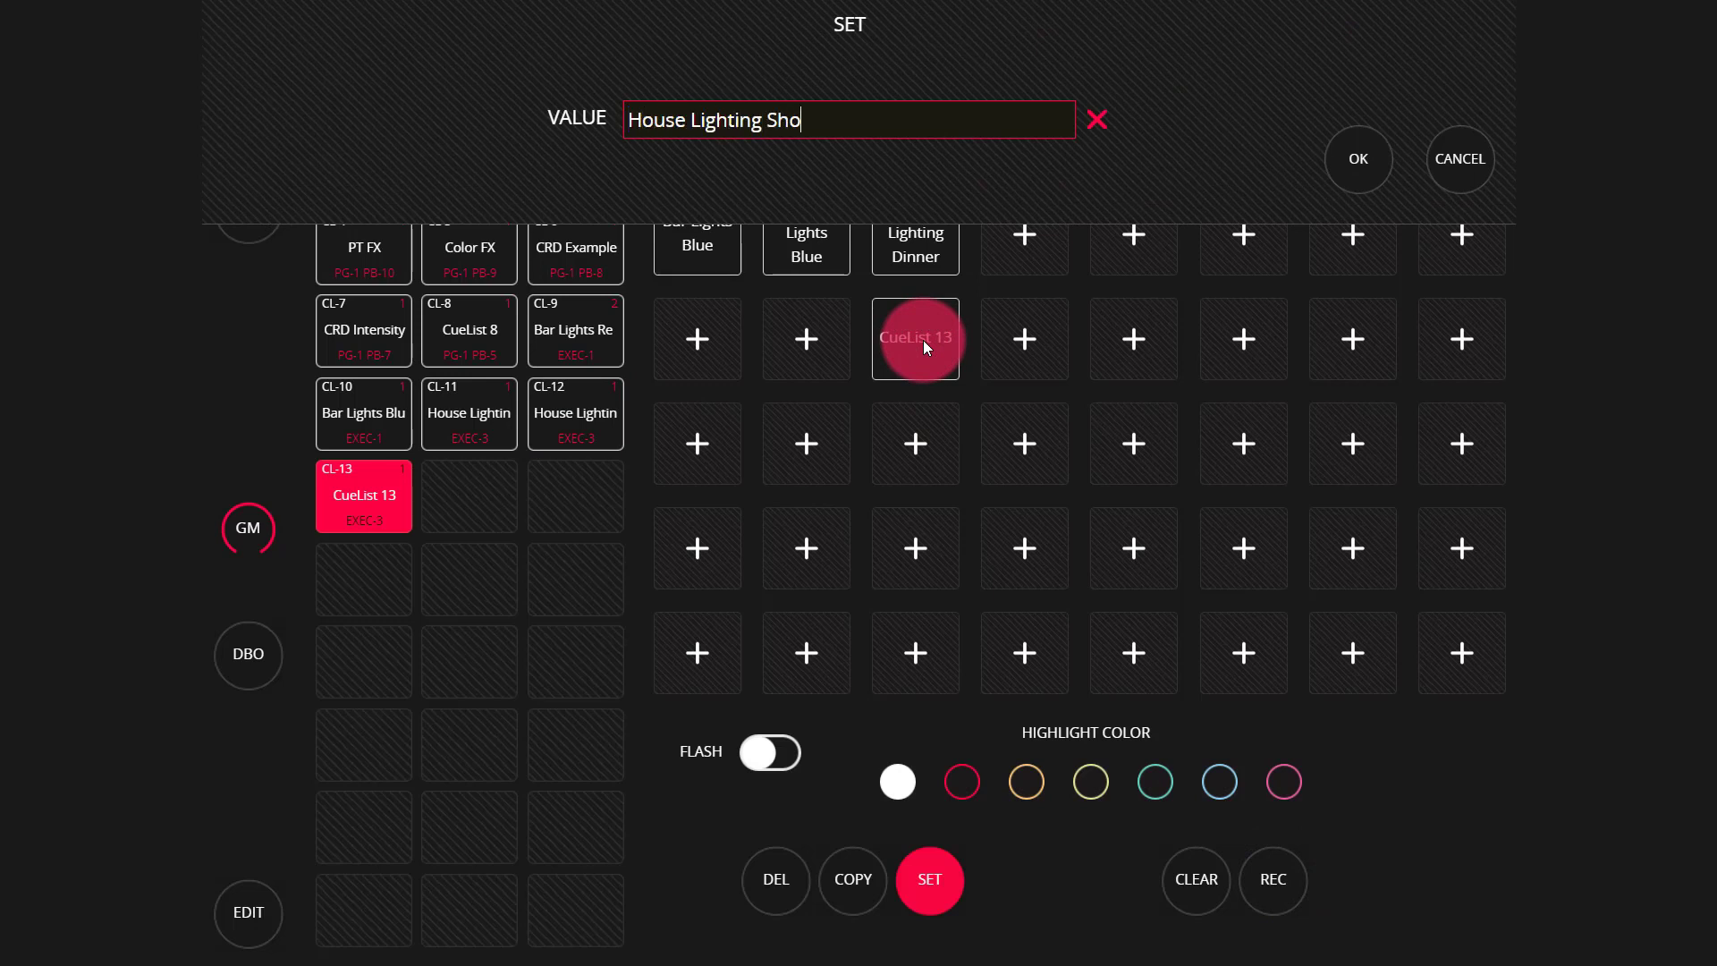
key(Return)
Record another cue list in column 3, row 4 named 'House Lighting Out'
click(1264, 866)
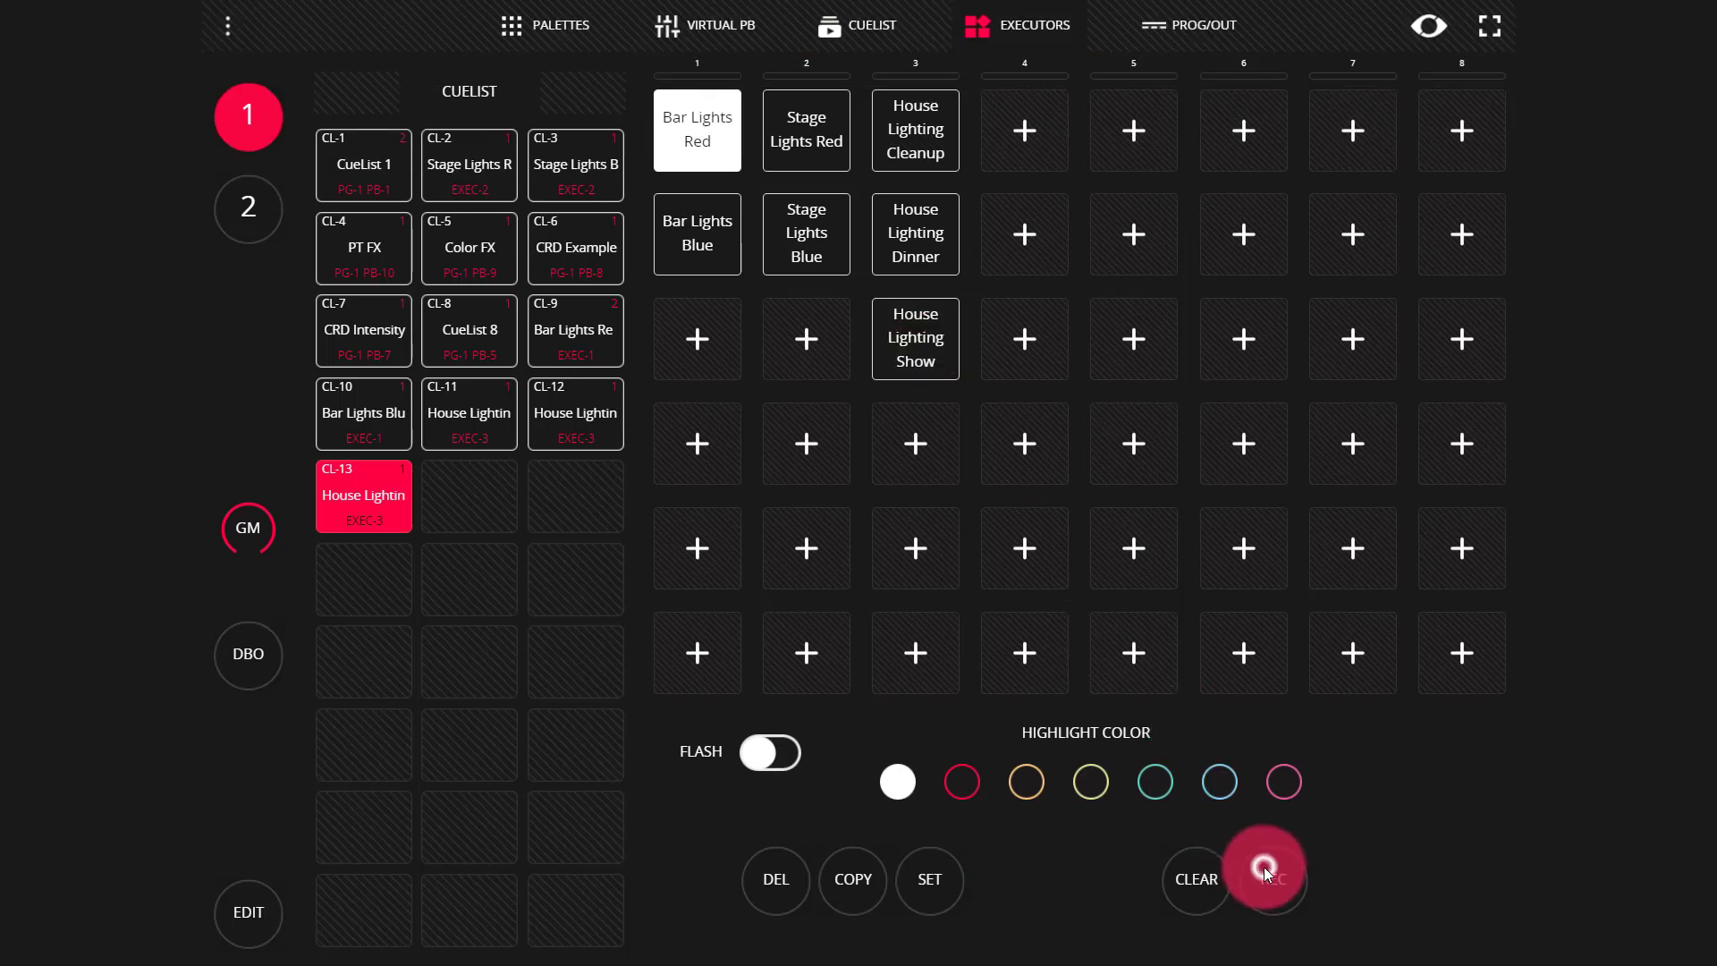
click(904, 446)
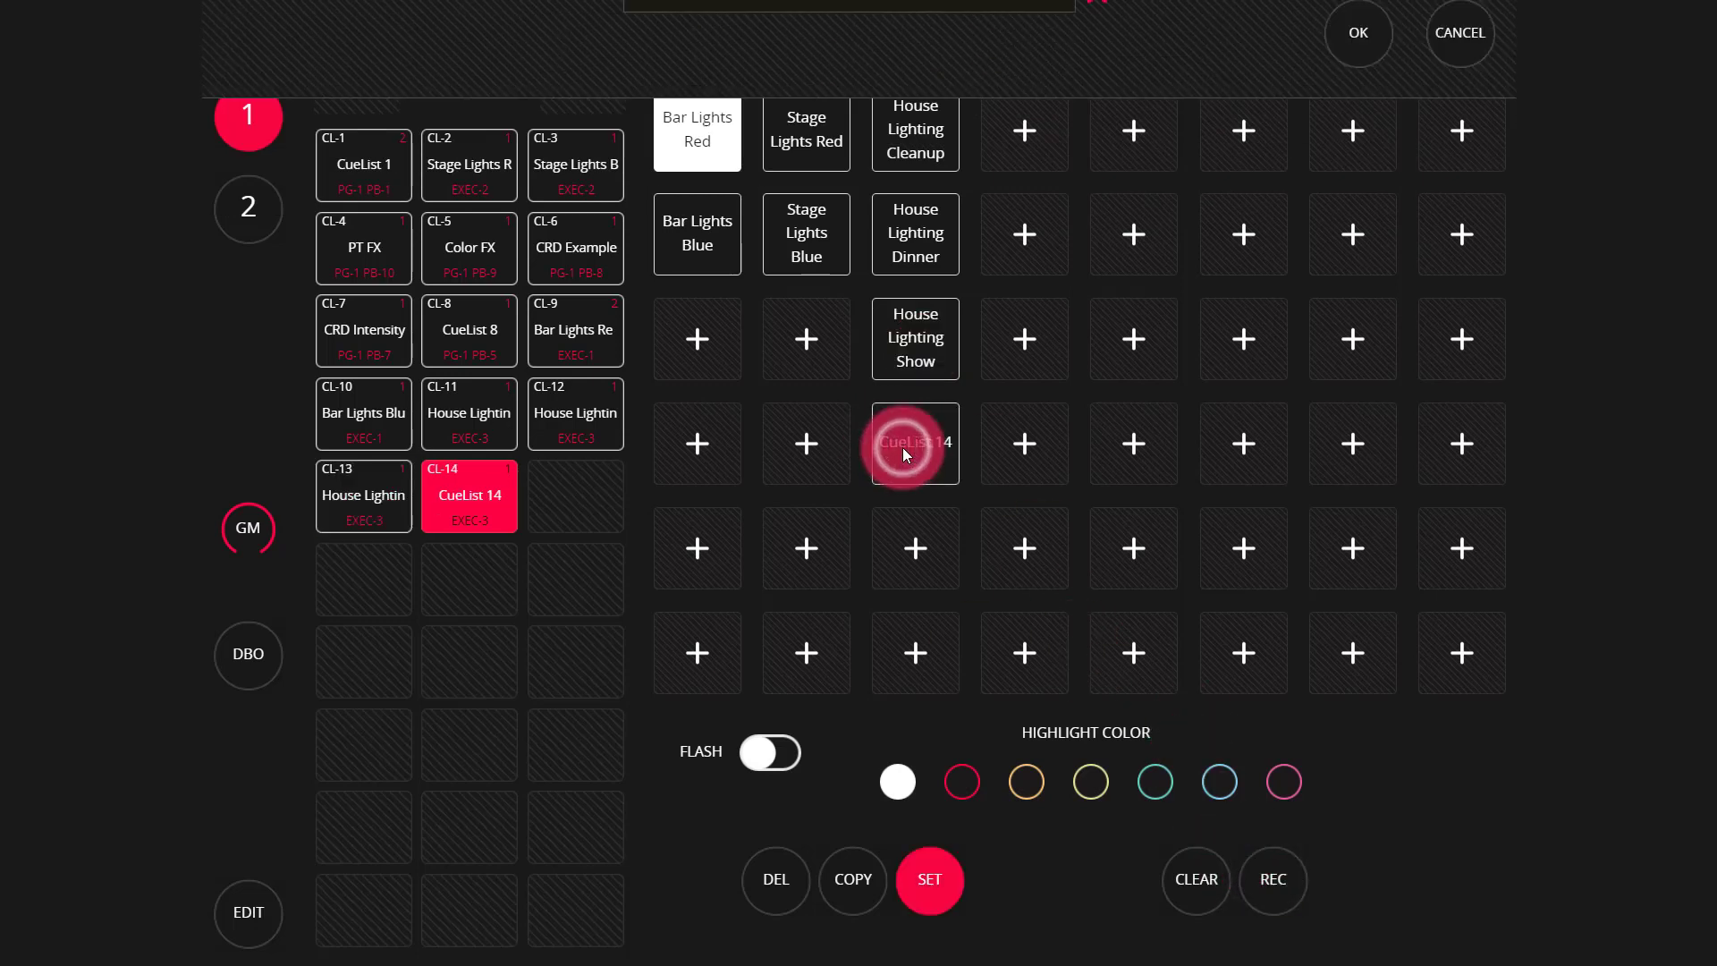
text(House C)
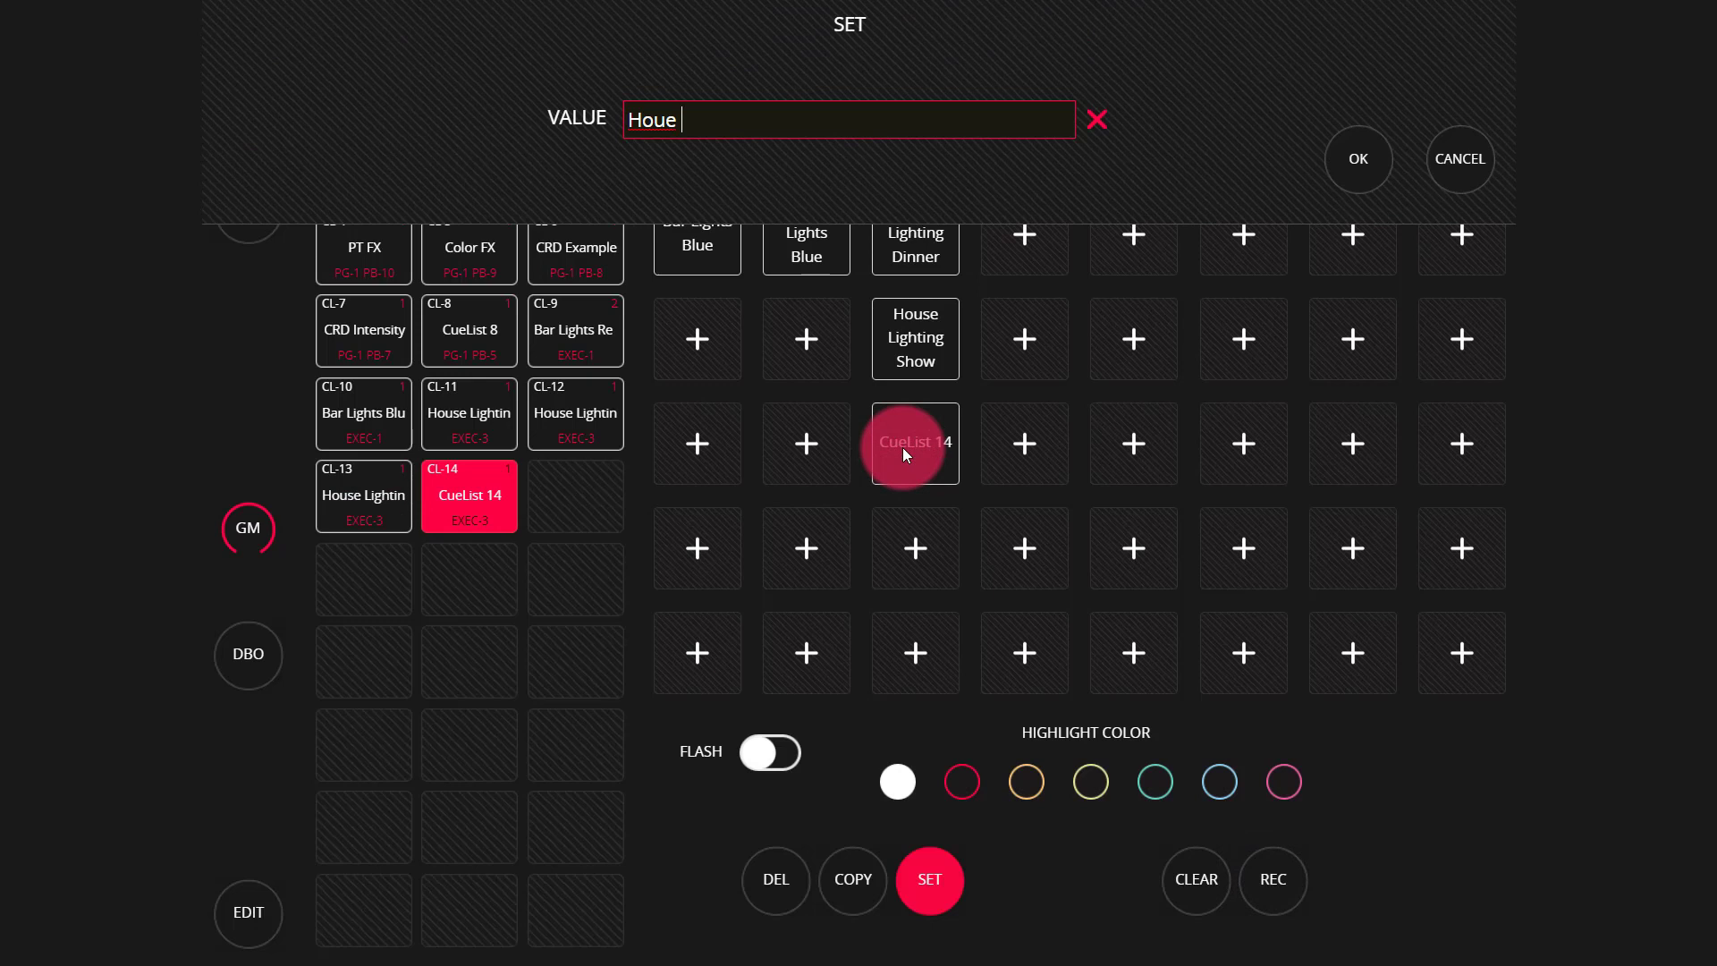
key(BackSpace)
text(Lightiun)
key(BackSpace)
key(BackSpace)
text(ng Out)
key(Return)
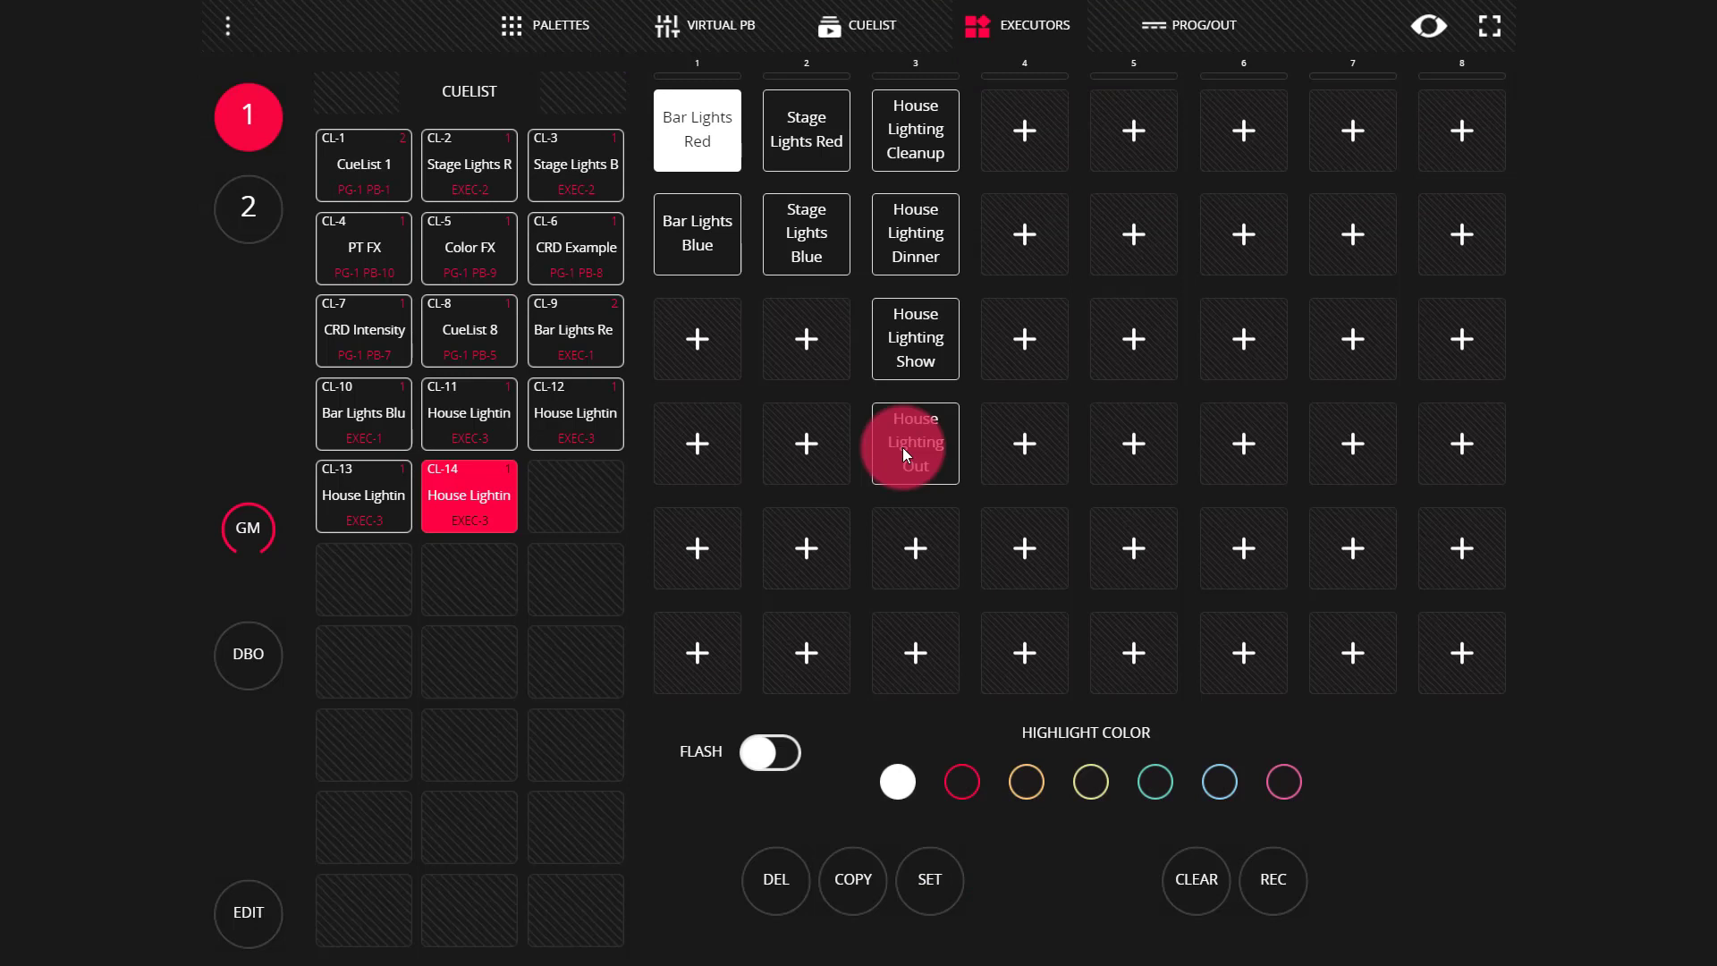
Outside edit mode, turn on Bar Lights Red and Stage Lights Blue and fire each House Lighting executor
click(254, 911)
click(380, 143)
click(521, 306)
click(665, 326)
click(650, 153)
click(695, 493)
click(699, 605)
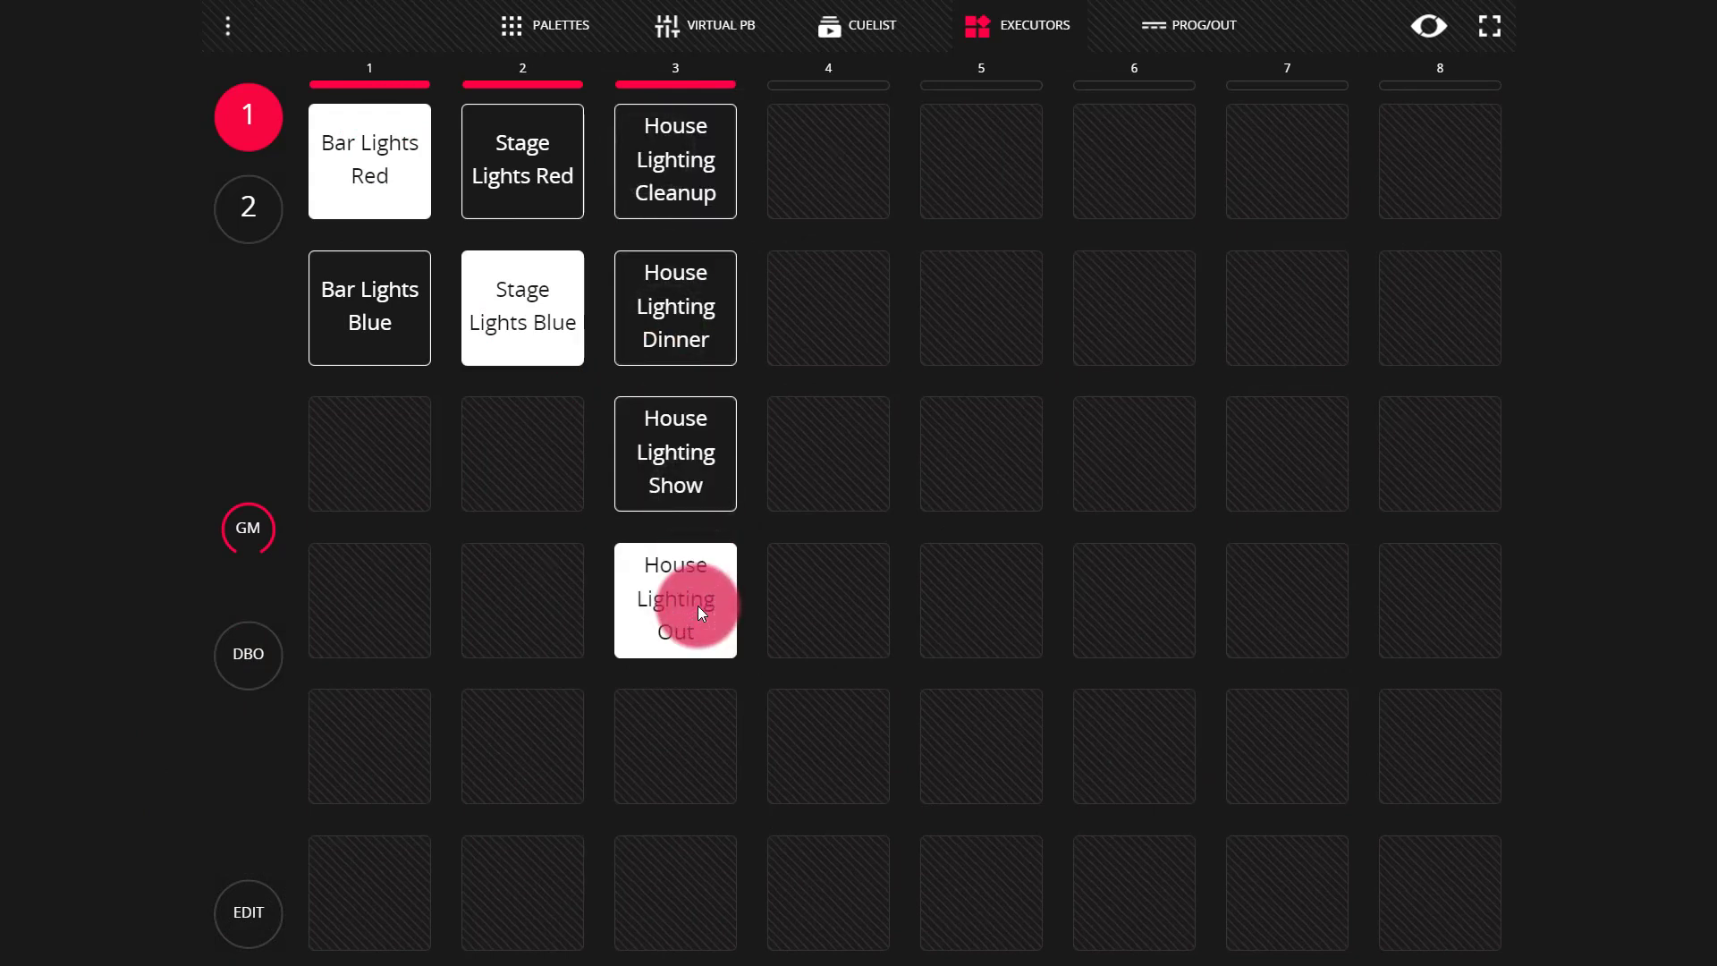
Retrigger House Lighting Show, Dinner and Cleanup, finishing with House Lighting Show running
click(691, 491)
click(674, 337)
click(646, 154)
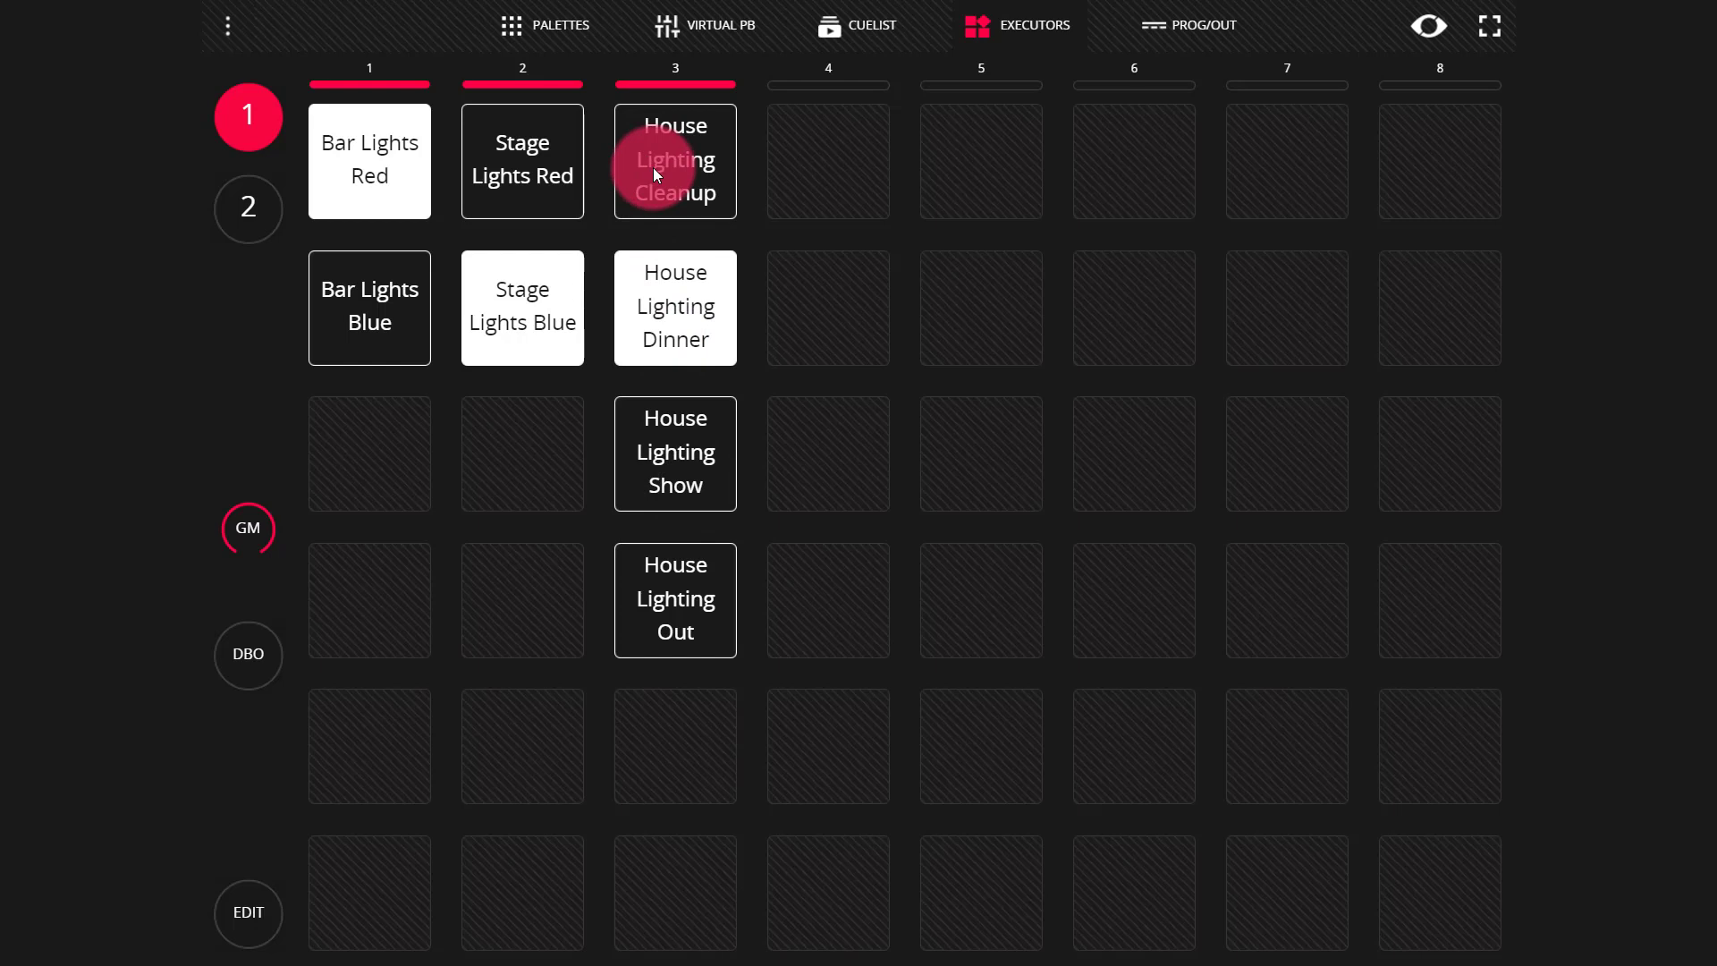
click(654, 168)
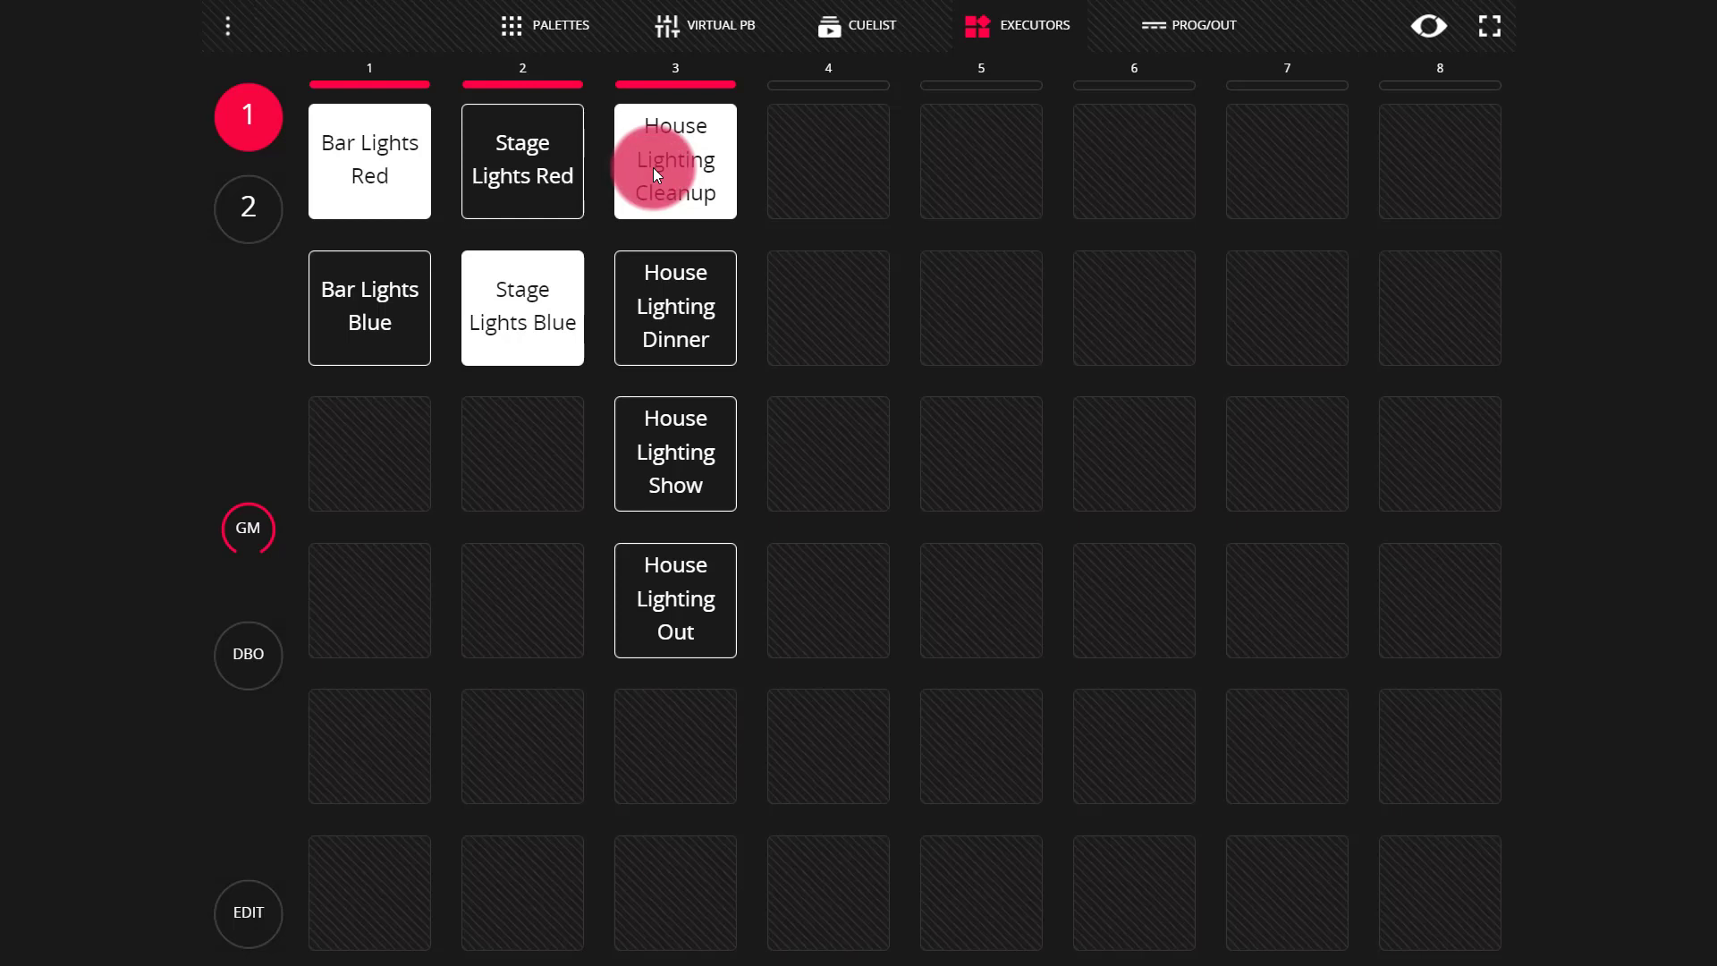
click(628, 307)
click(643, 493)
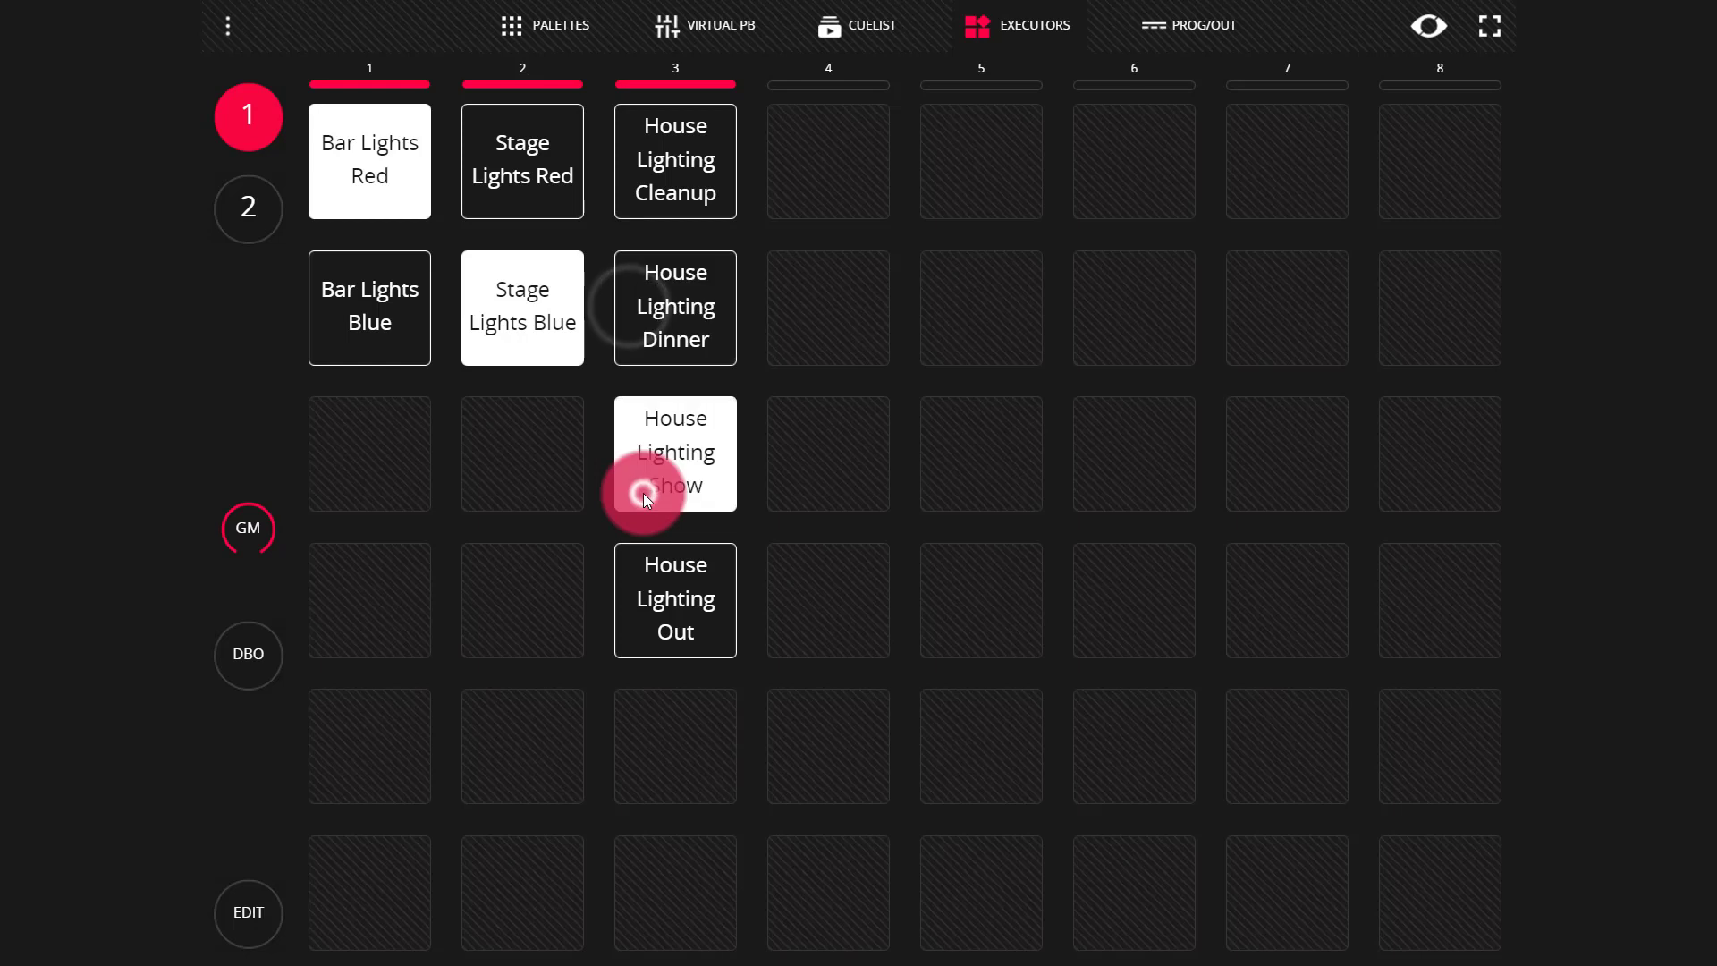
click(672, 95)
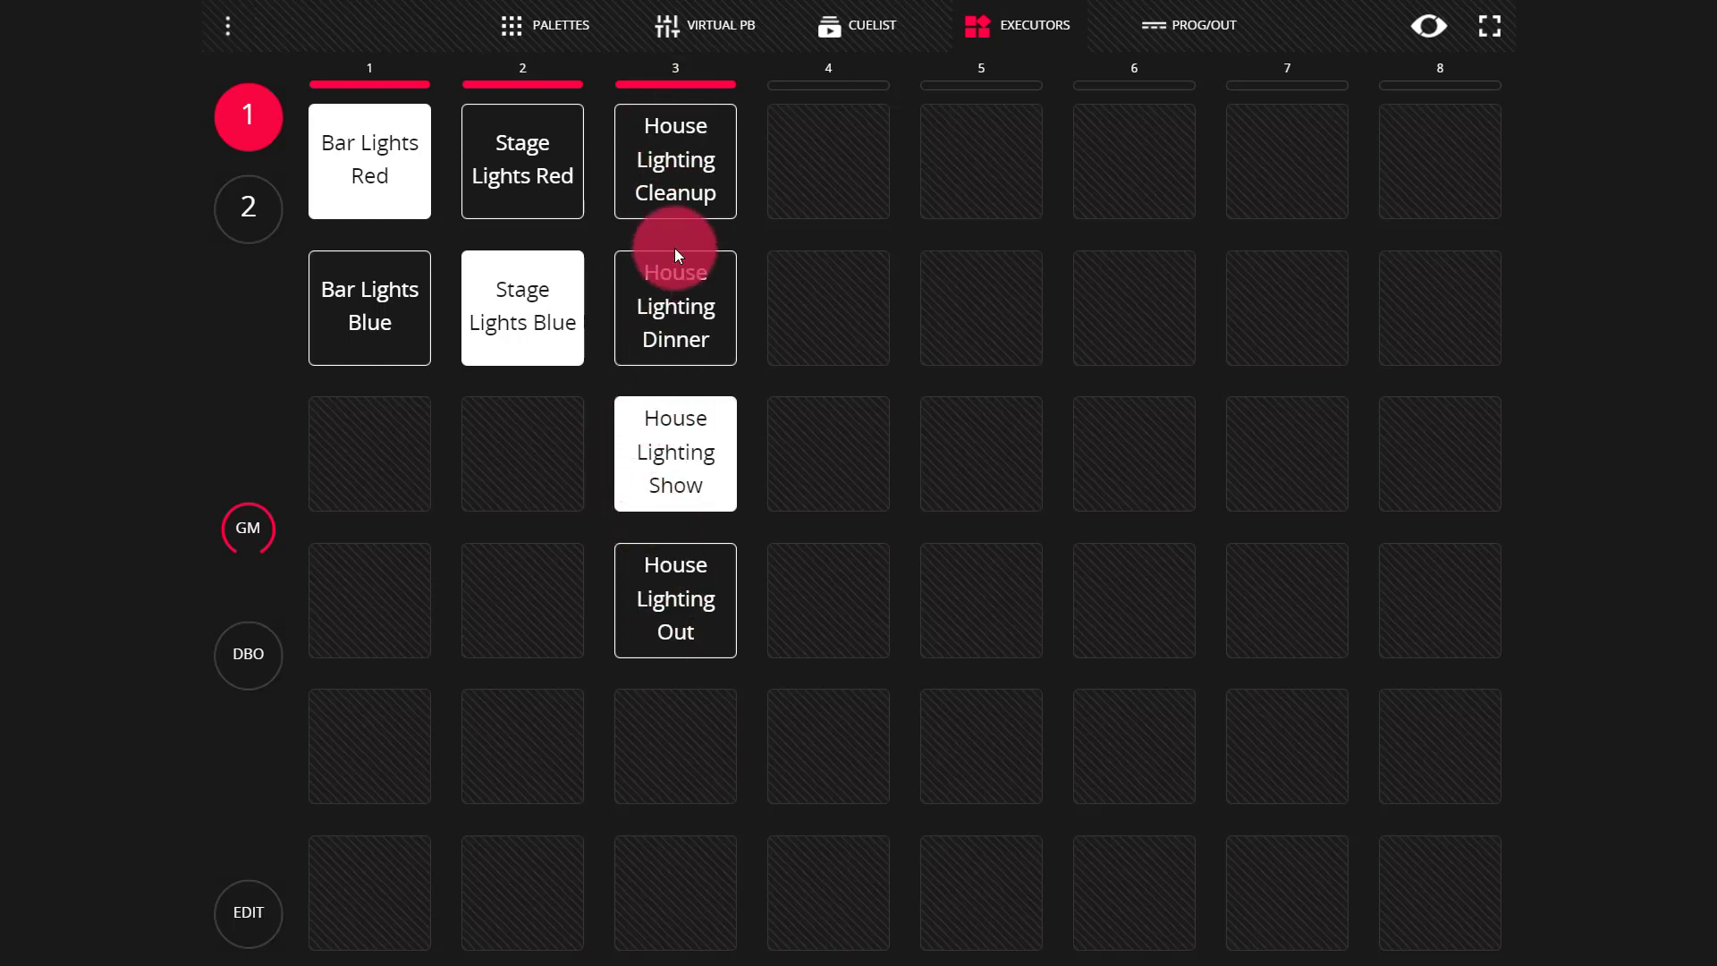
click(902, 29)
Select cue list CL-11 and enter a crossfade of 2 seconds for Cue 6
click(495, 439)
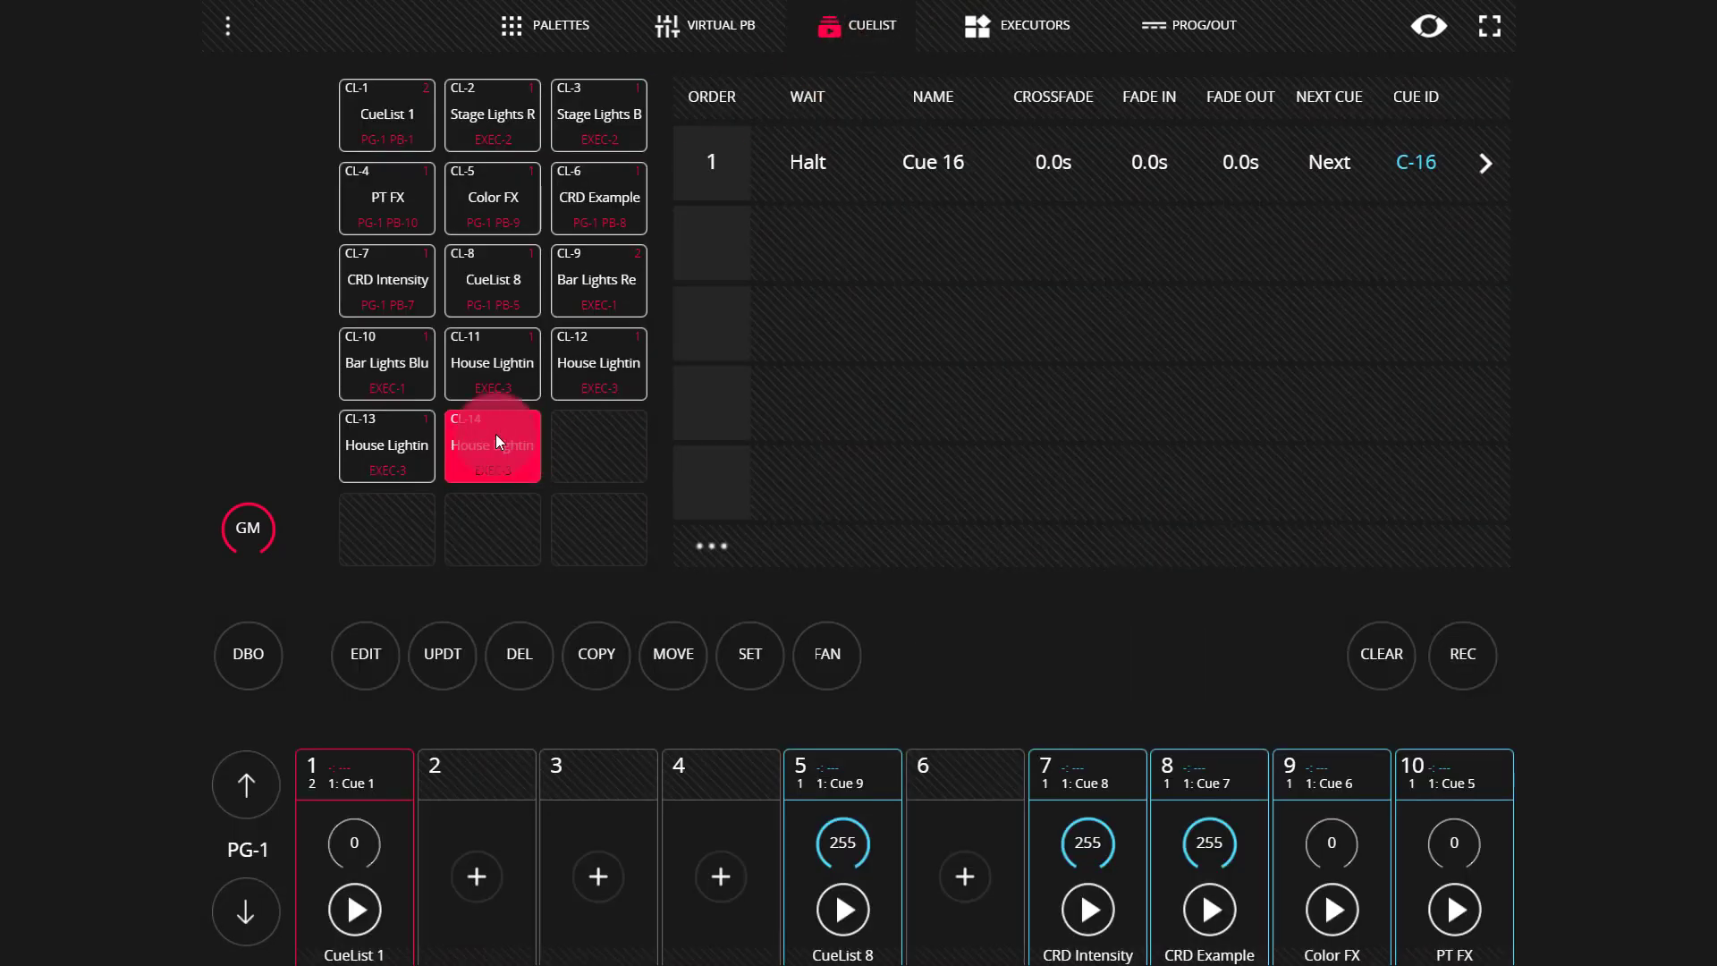
click(407, 446)
click(505, 361)
click(879, 6)
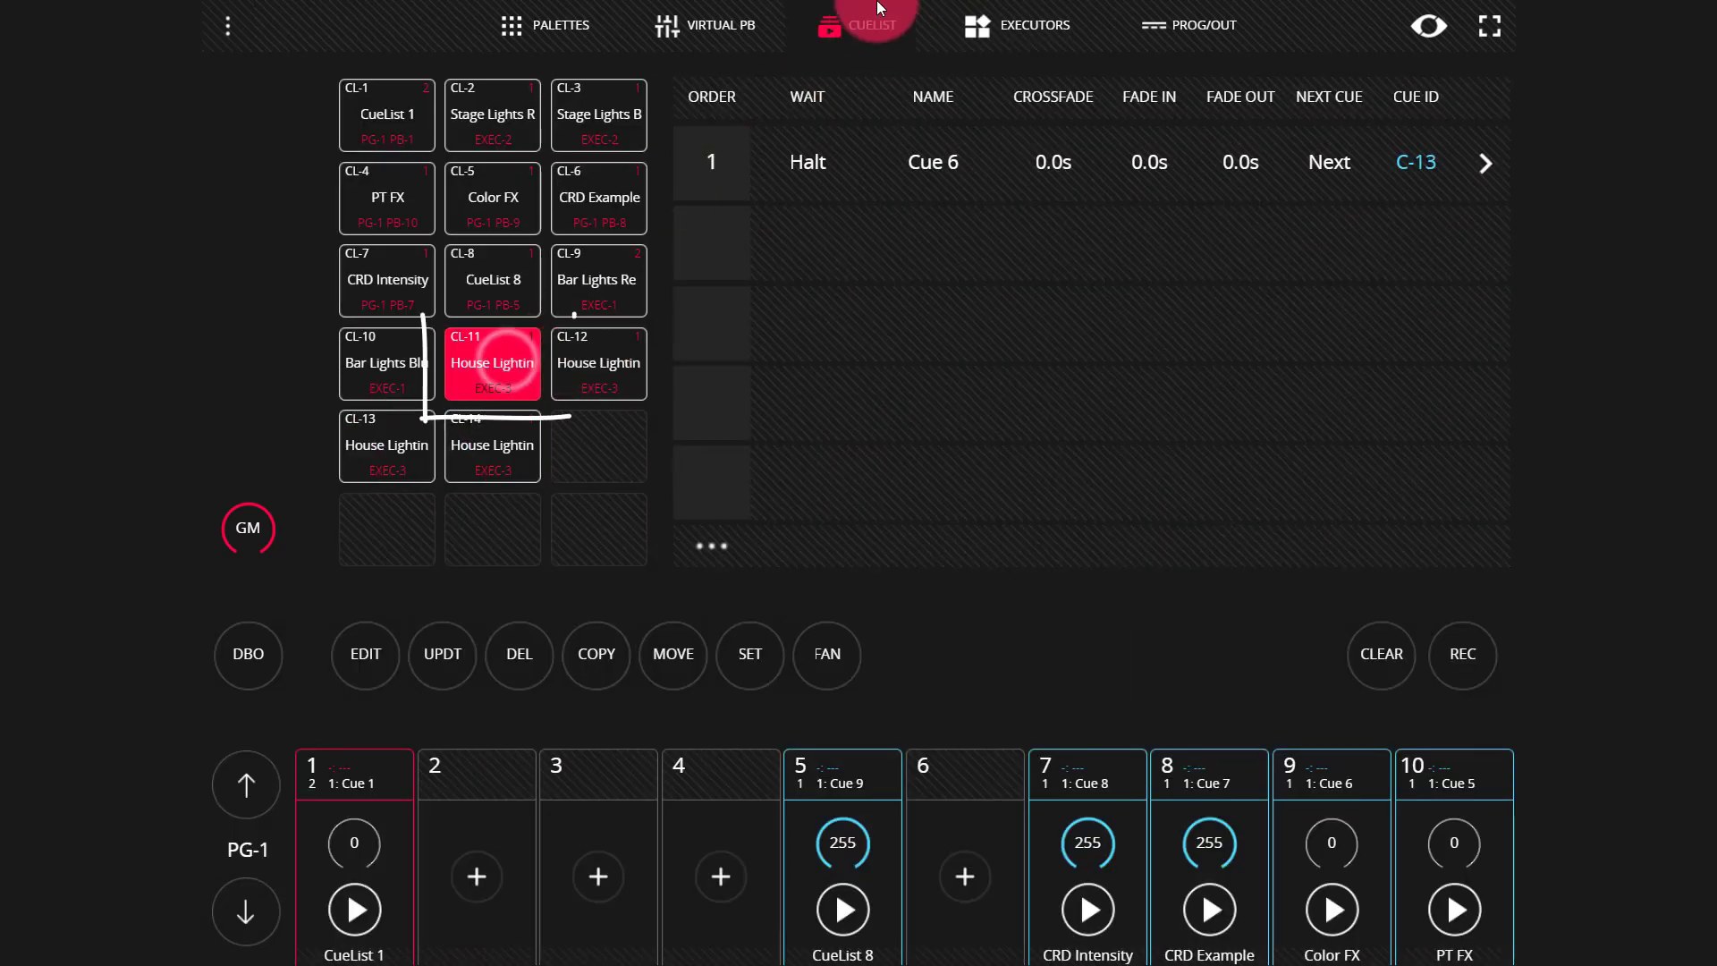
click(1061, 163)
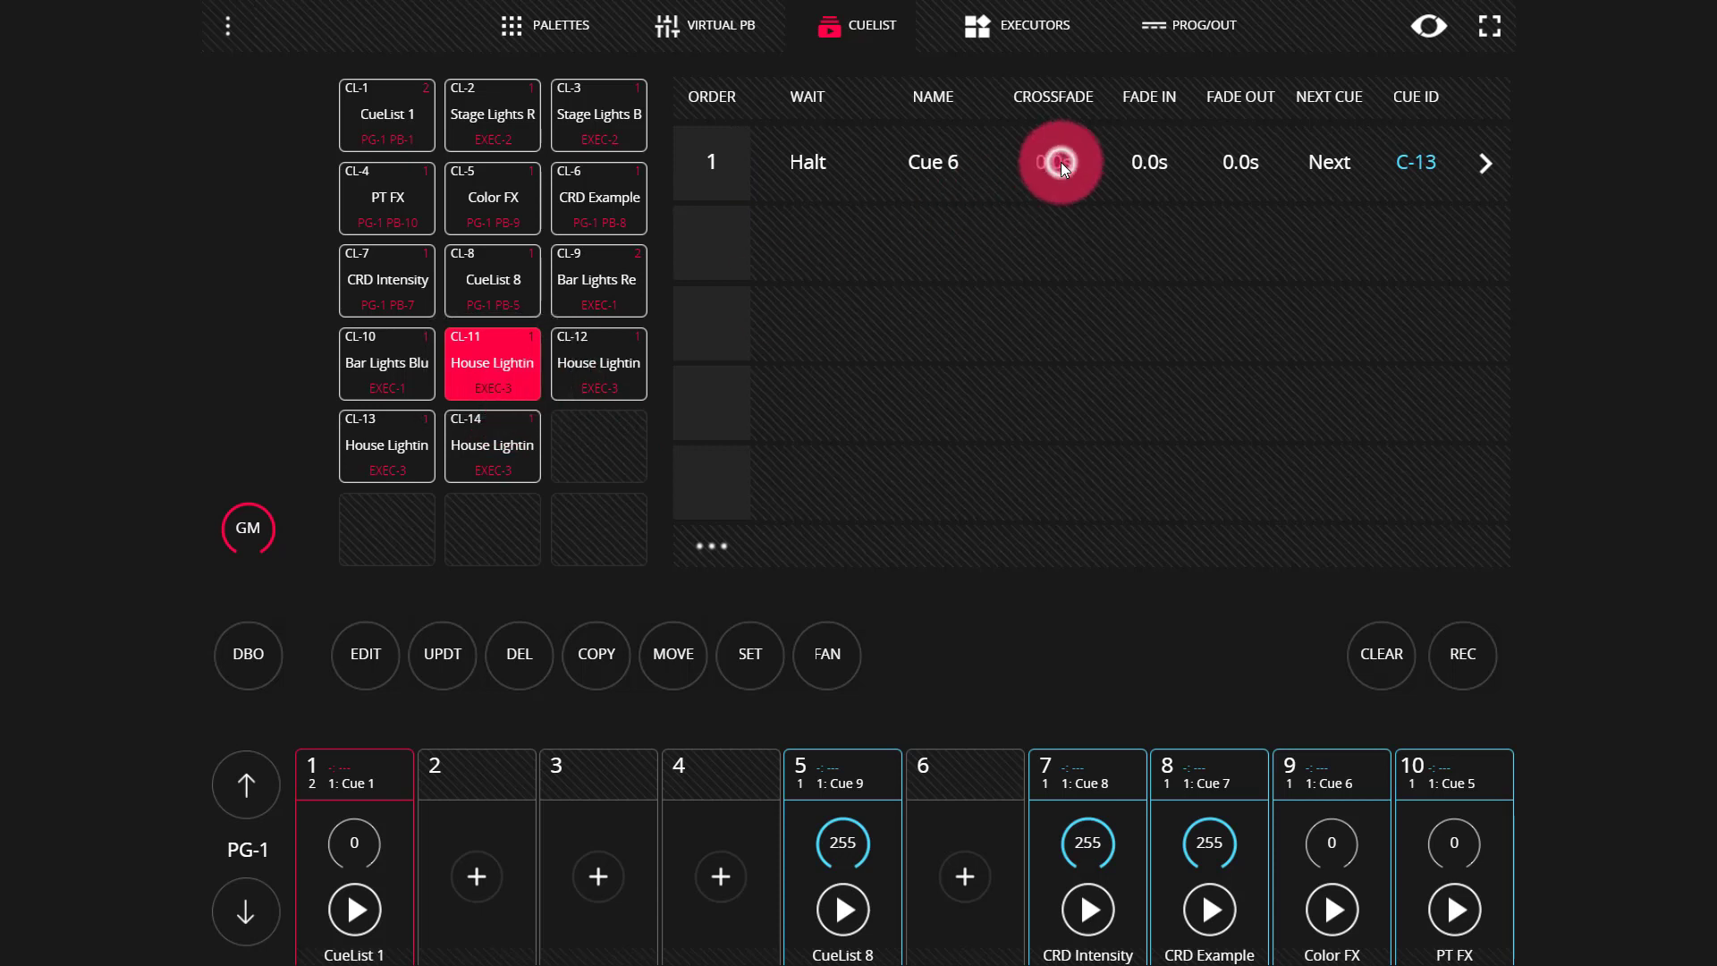
text(2)
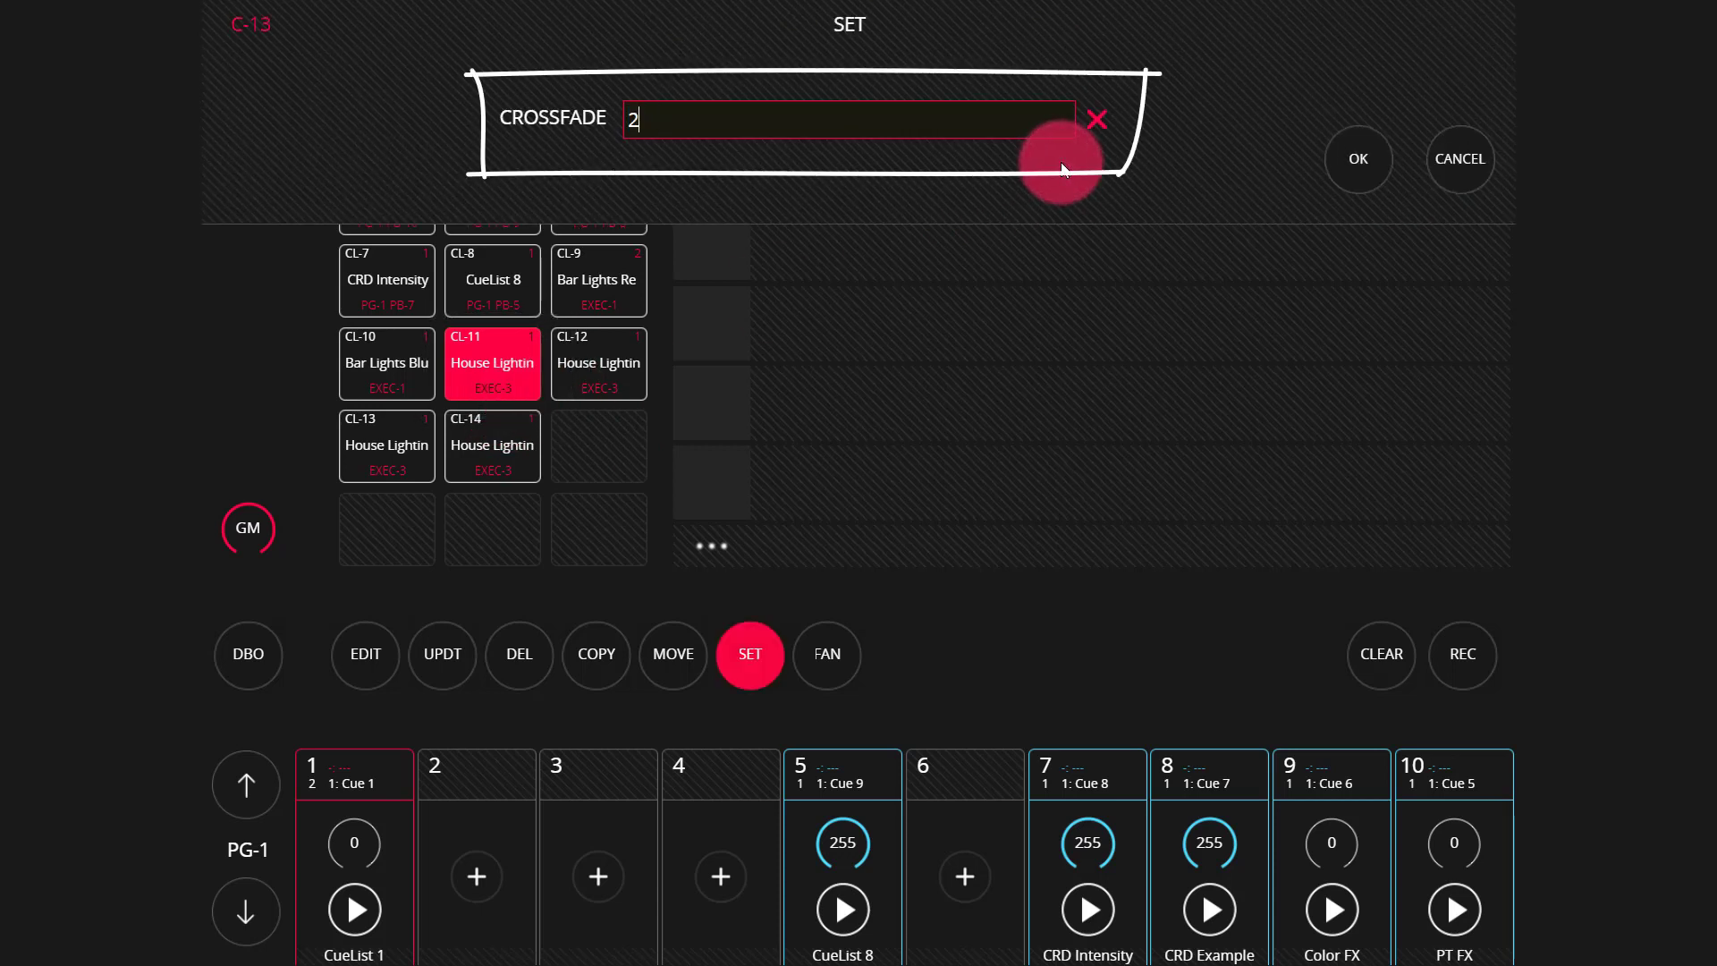
key(Return)
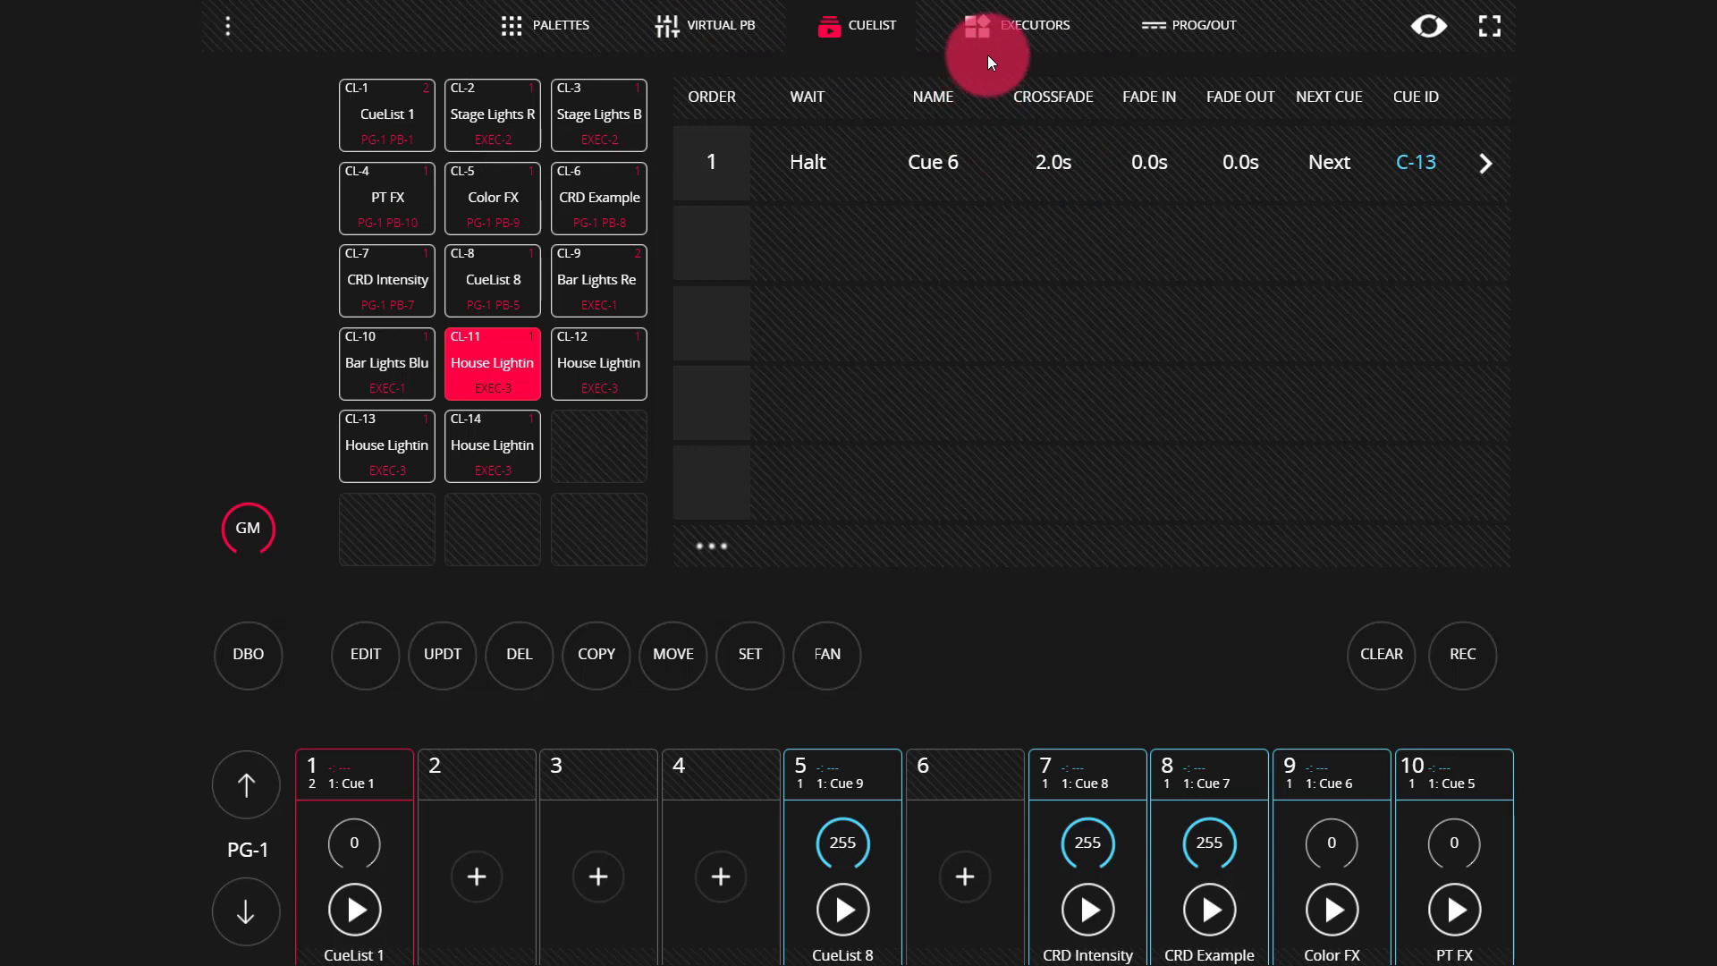
On the executor grid, switch off Bar Lights Red, Stage Lights Blue and House Lighting Show
click(995, 35)
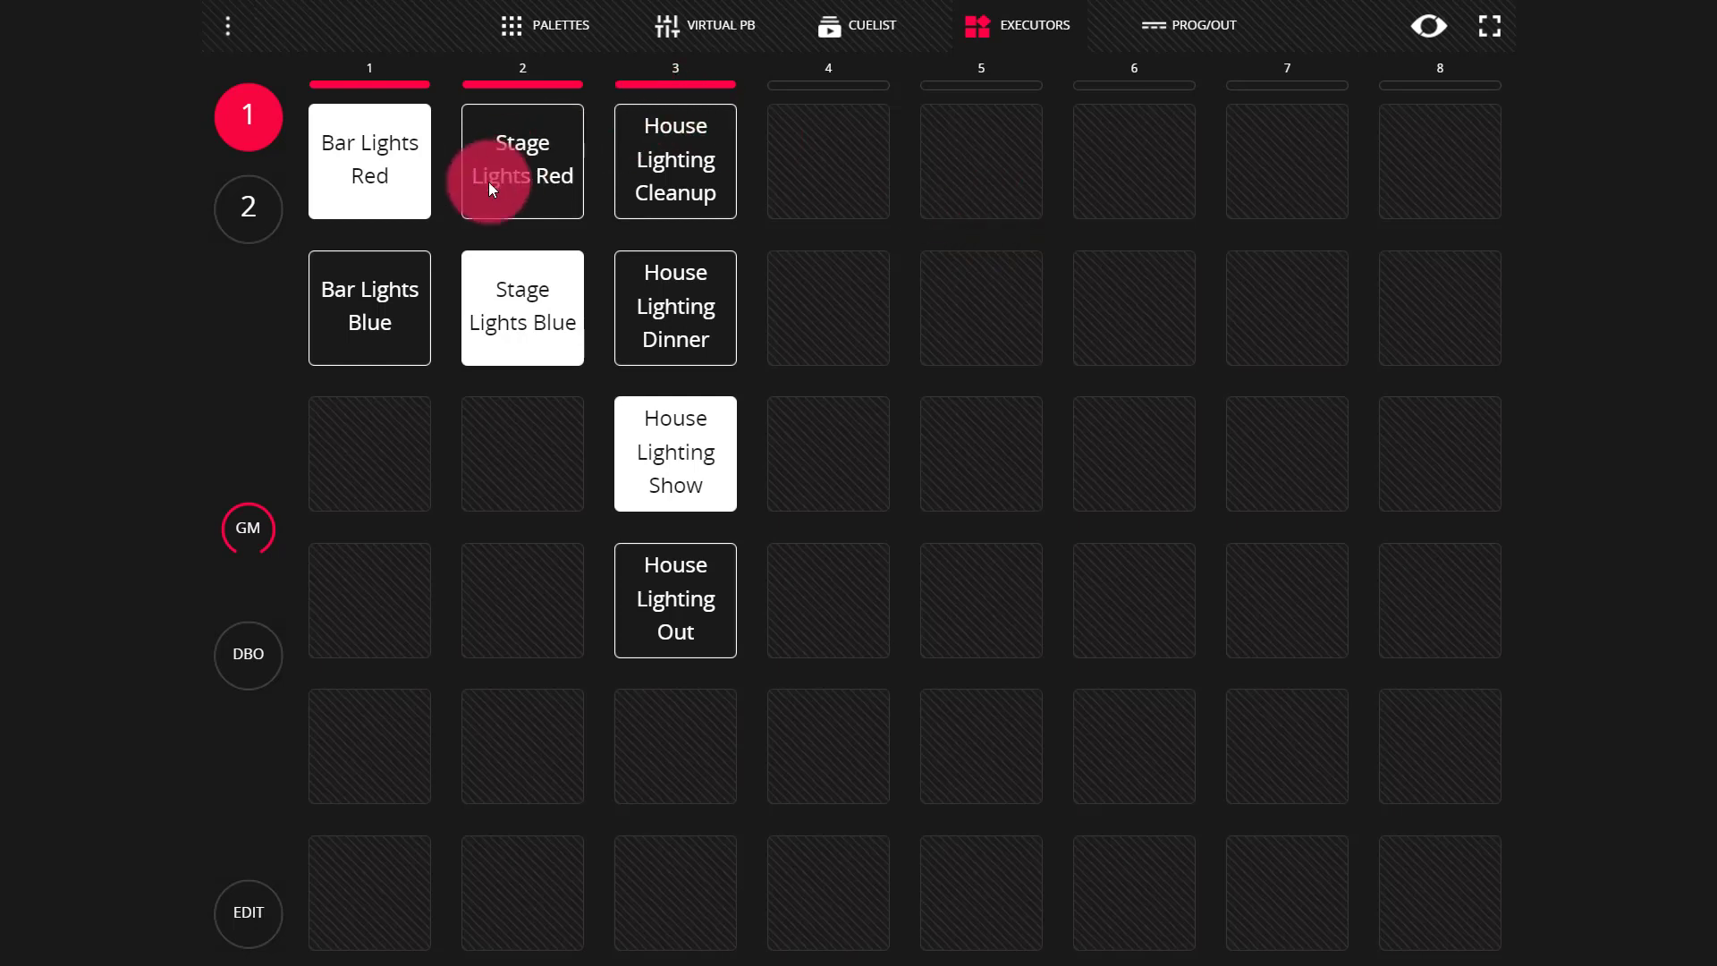
click(355, 175)
click(487, 308)
click(693, 485)
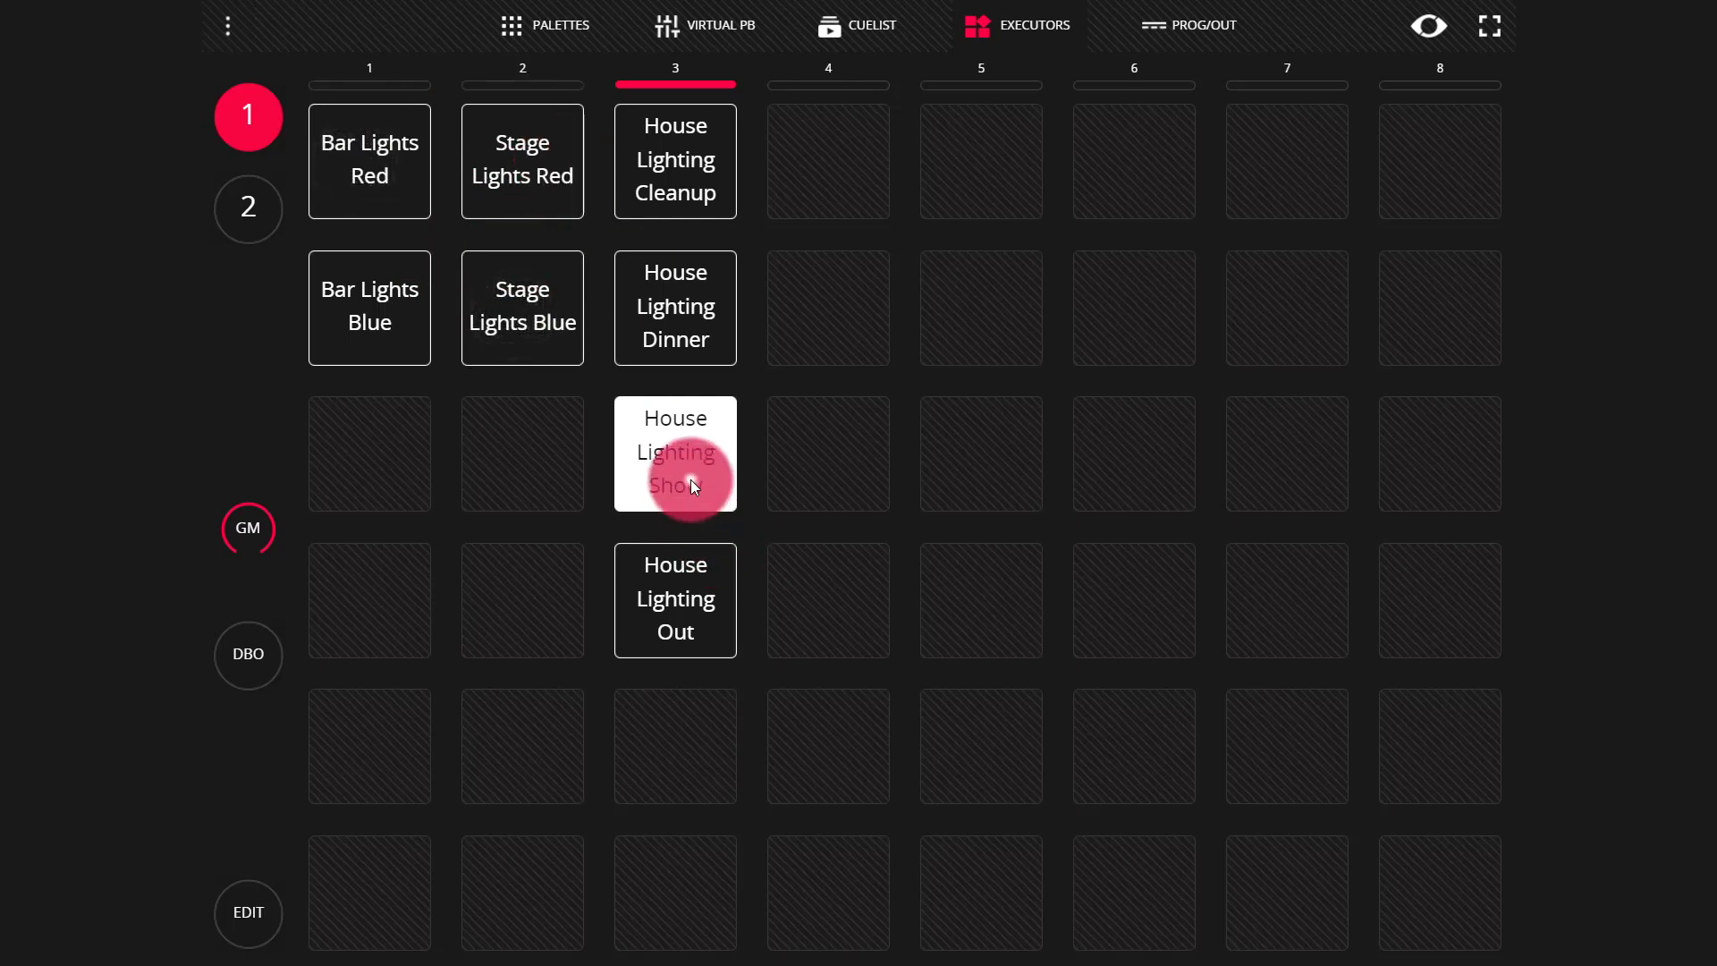
click(692, 484)
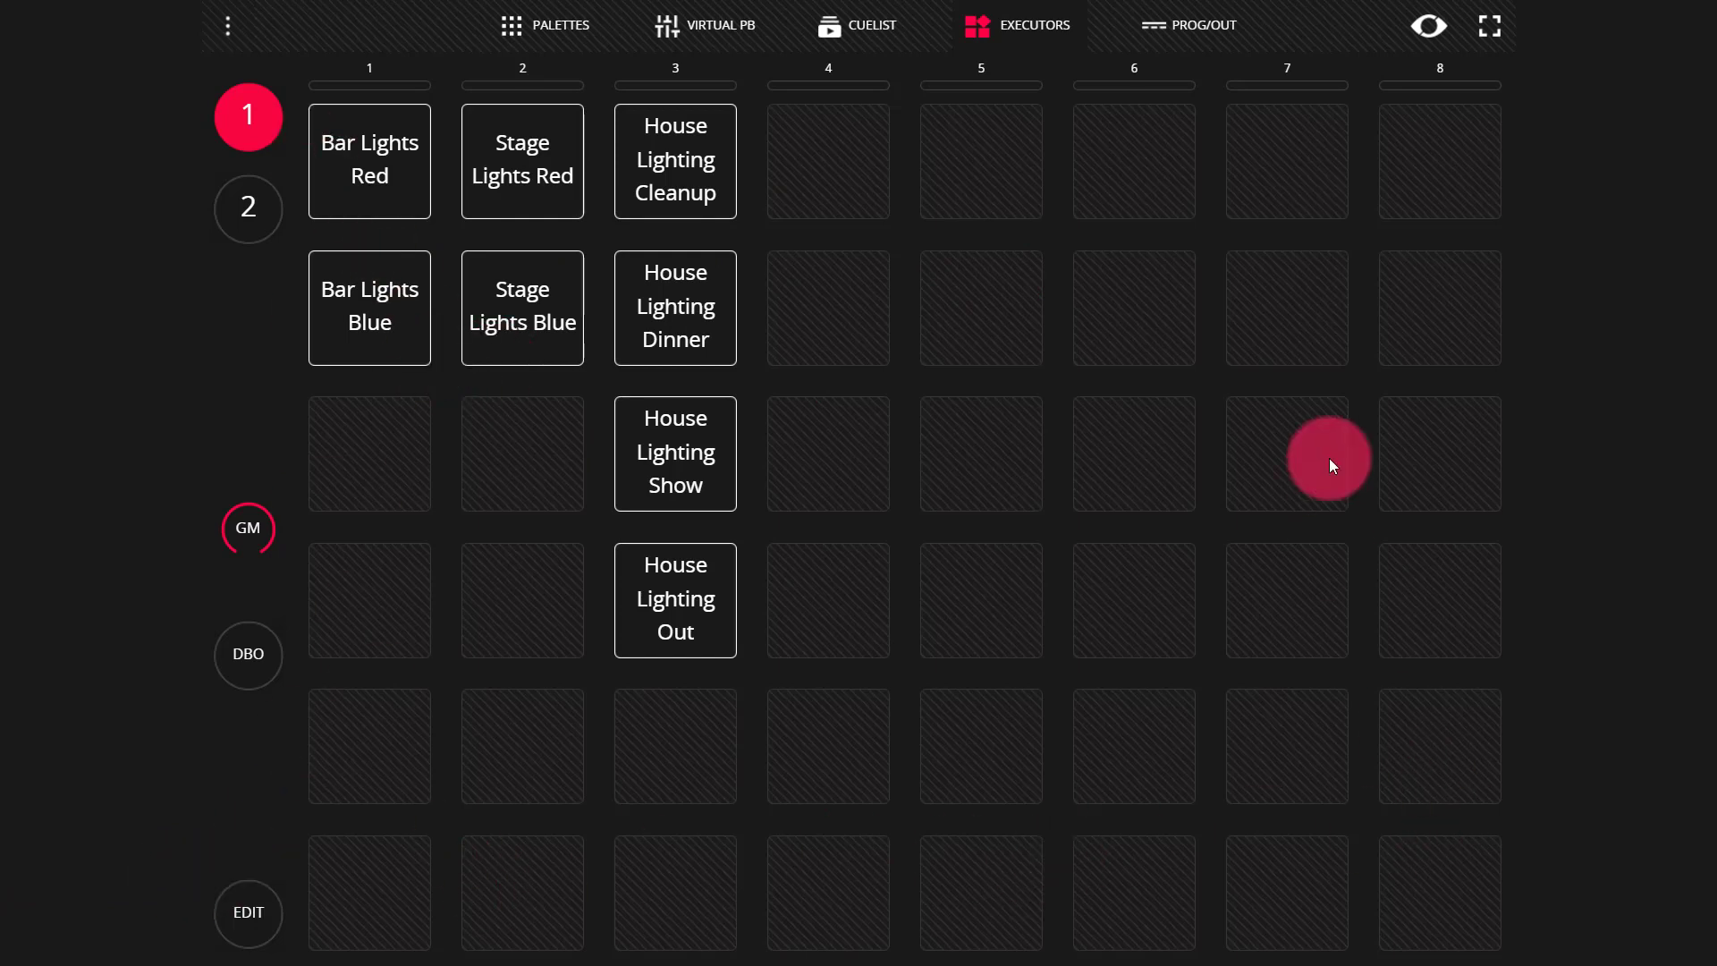
In edit mode, rename Bar Lights Red to 'Blue Violet'
click(244, 908)
click(762, 136)
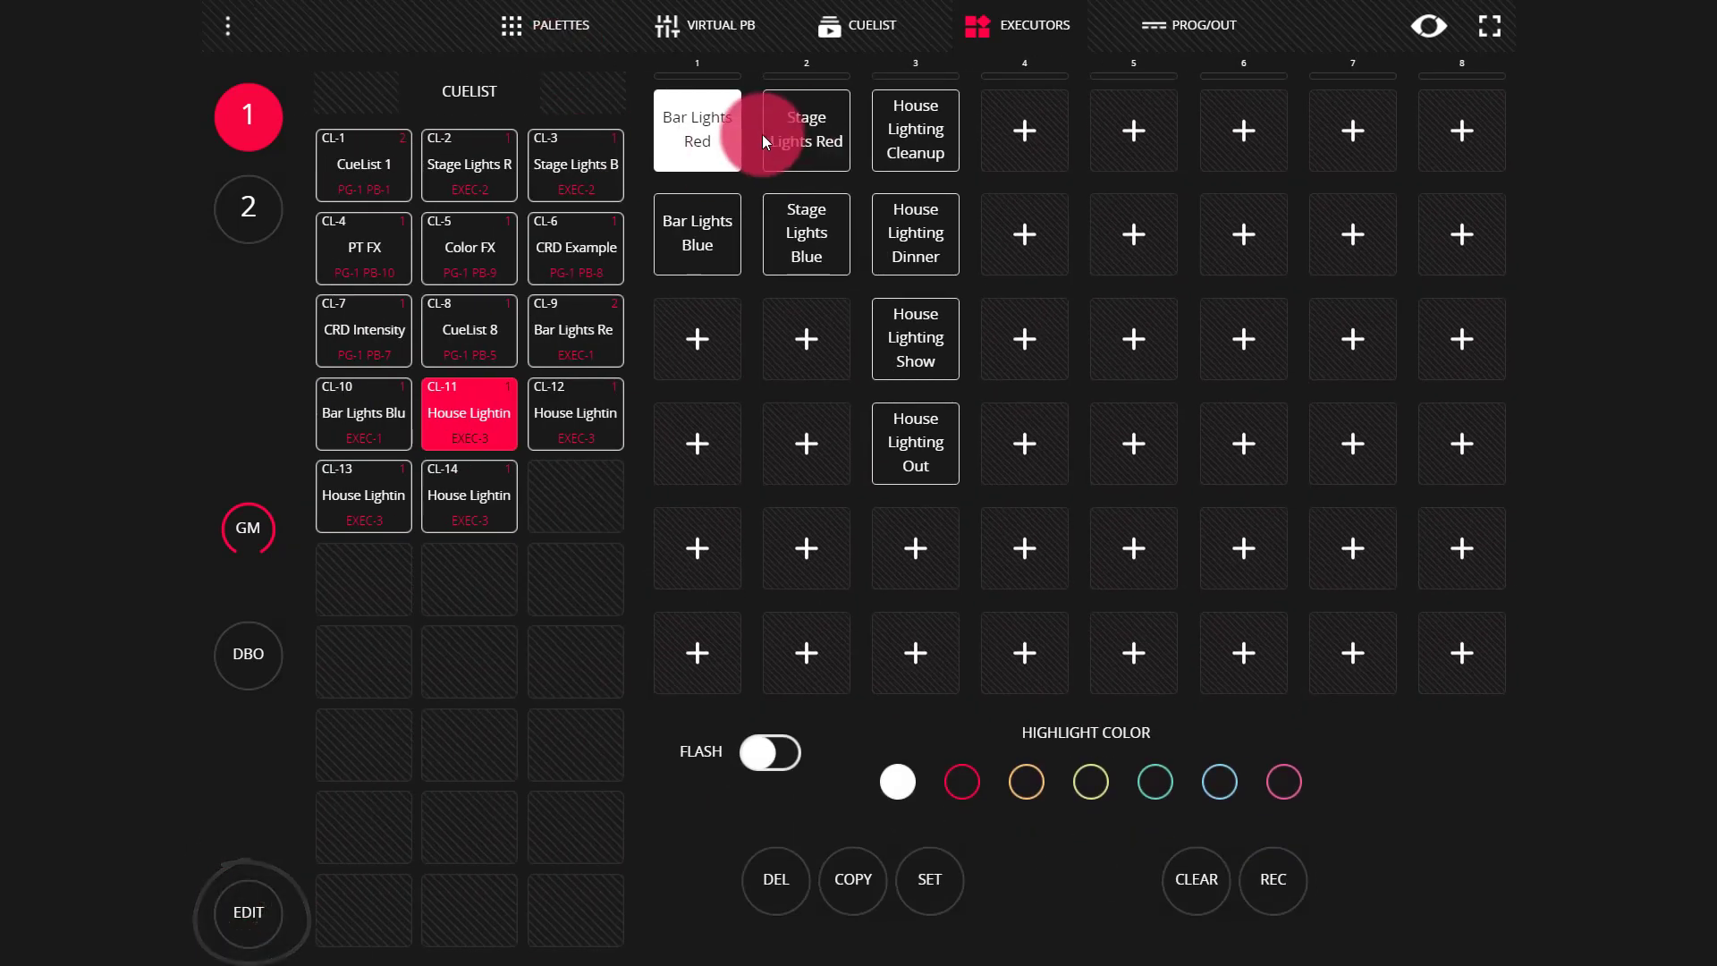
click(725, 133)
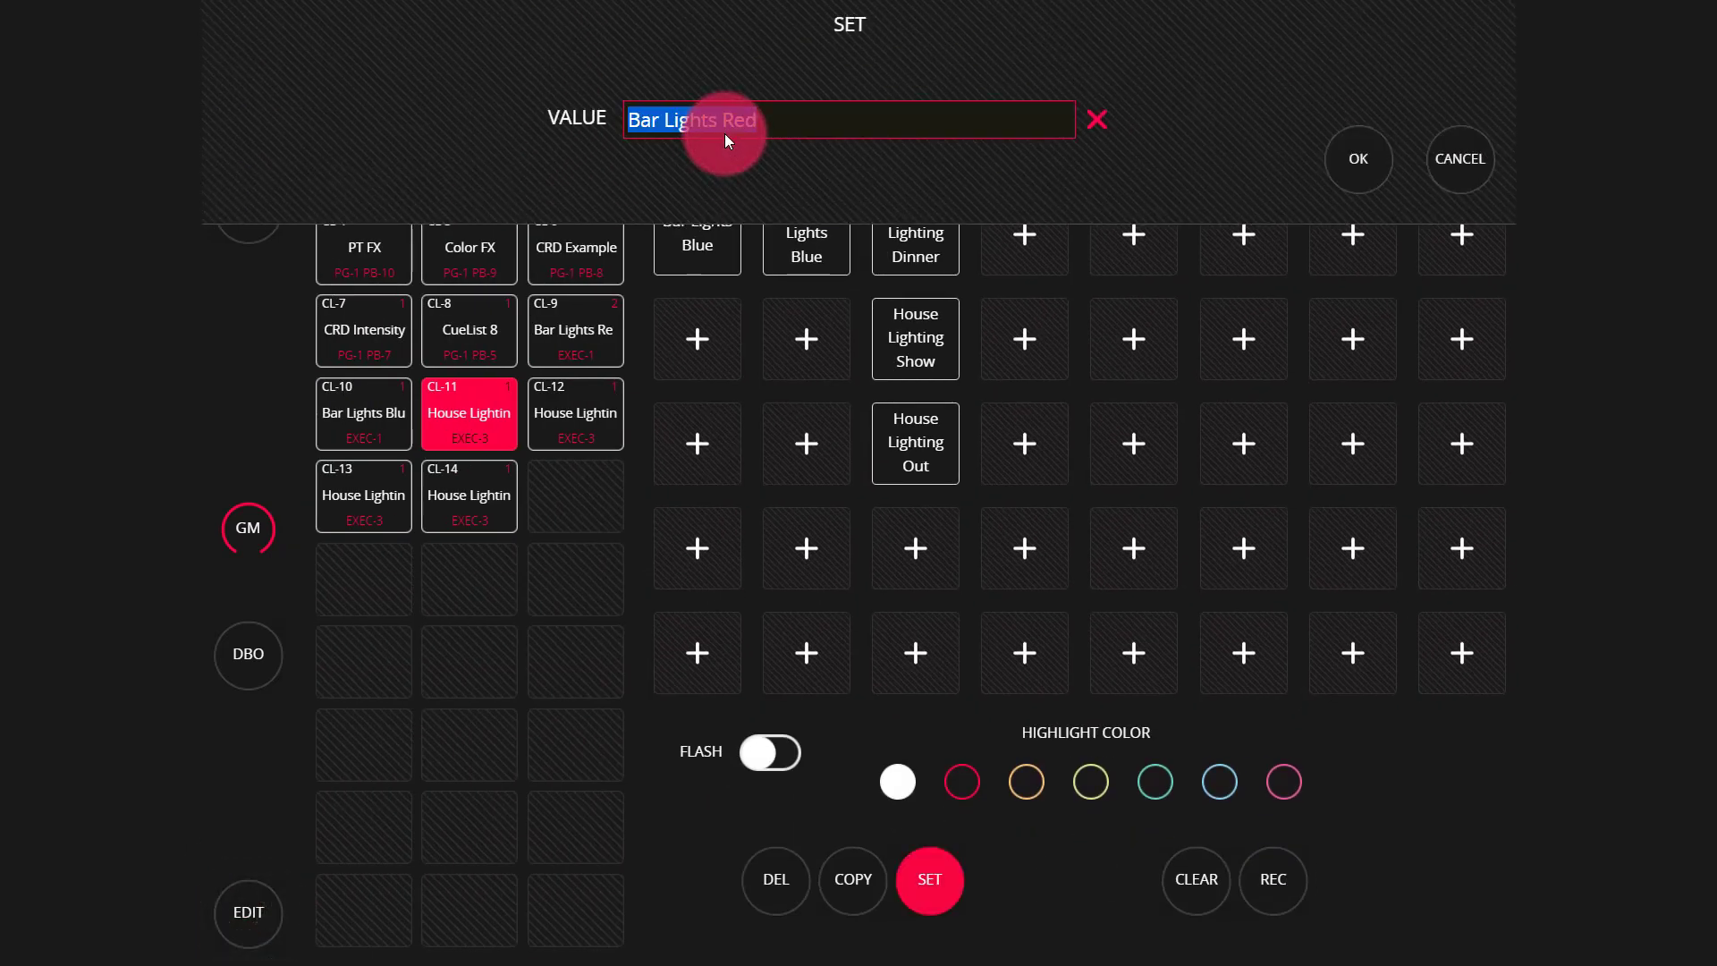
text(Blue )
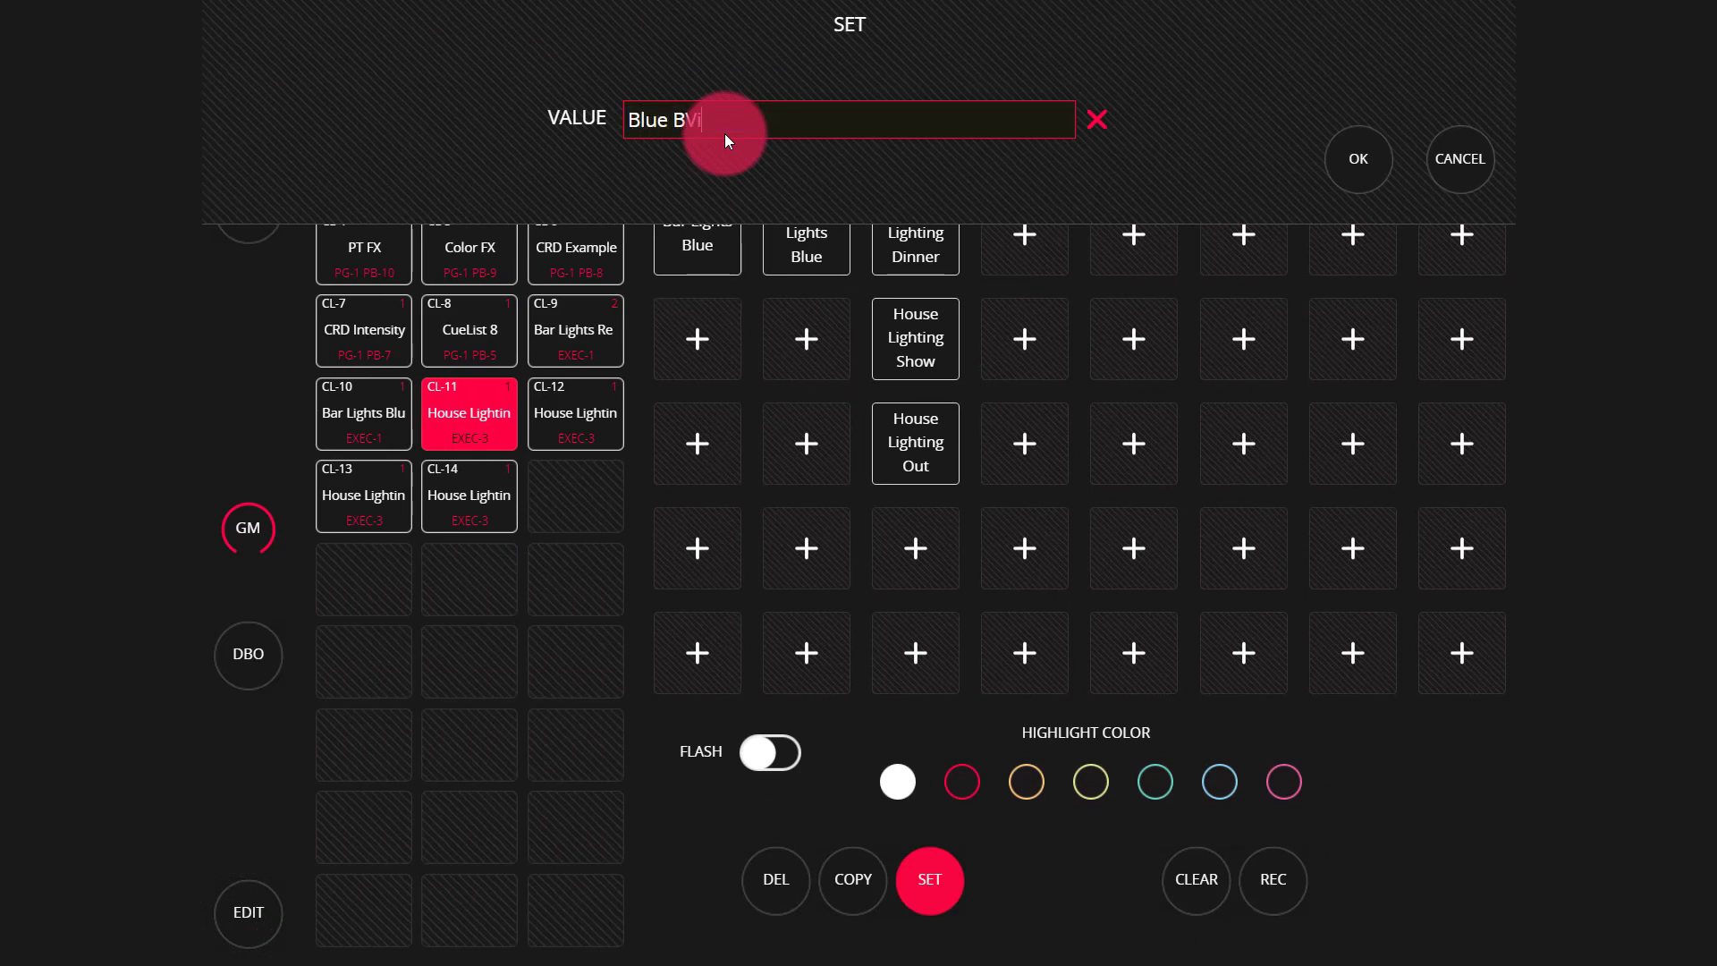
text(Violet)
key(Return)
Rename Bar Lights Blue to 'Stage with Blue Sky'
click(664, 278)
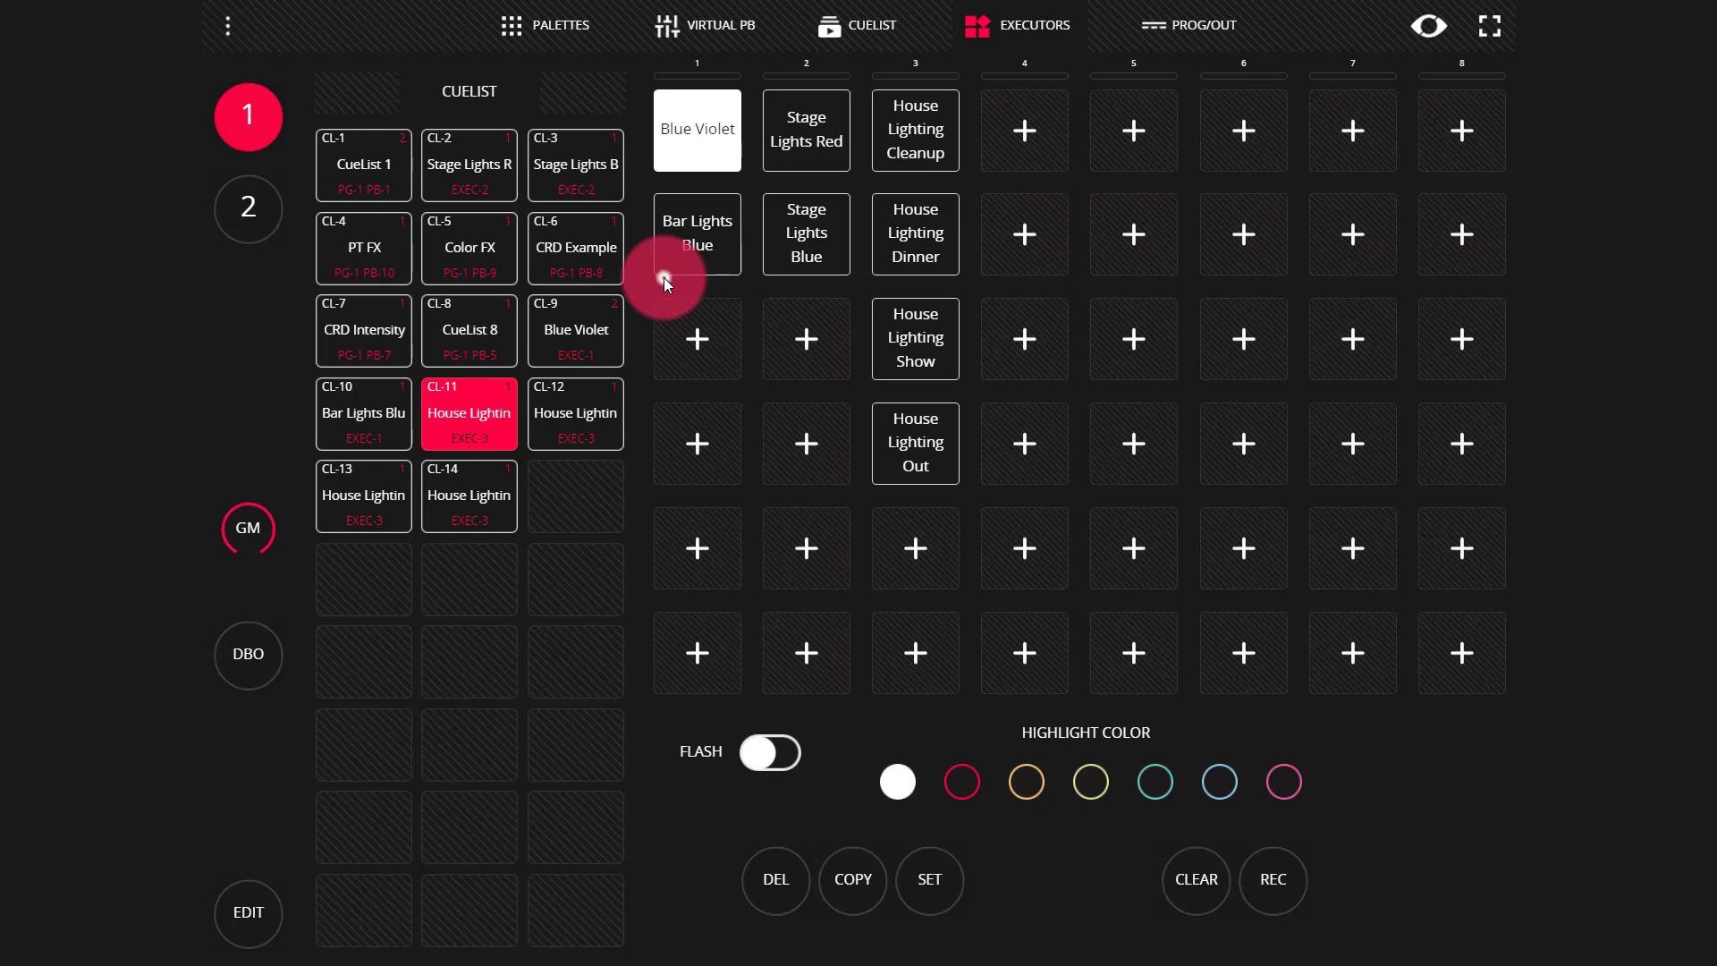
key(BackSpace)
text(Stage L)
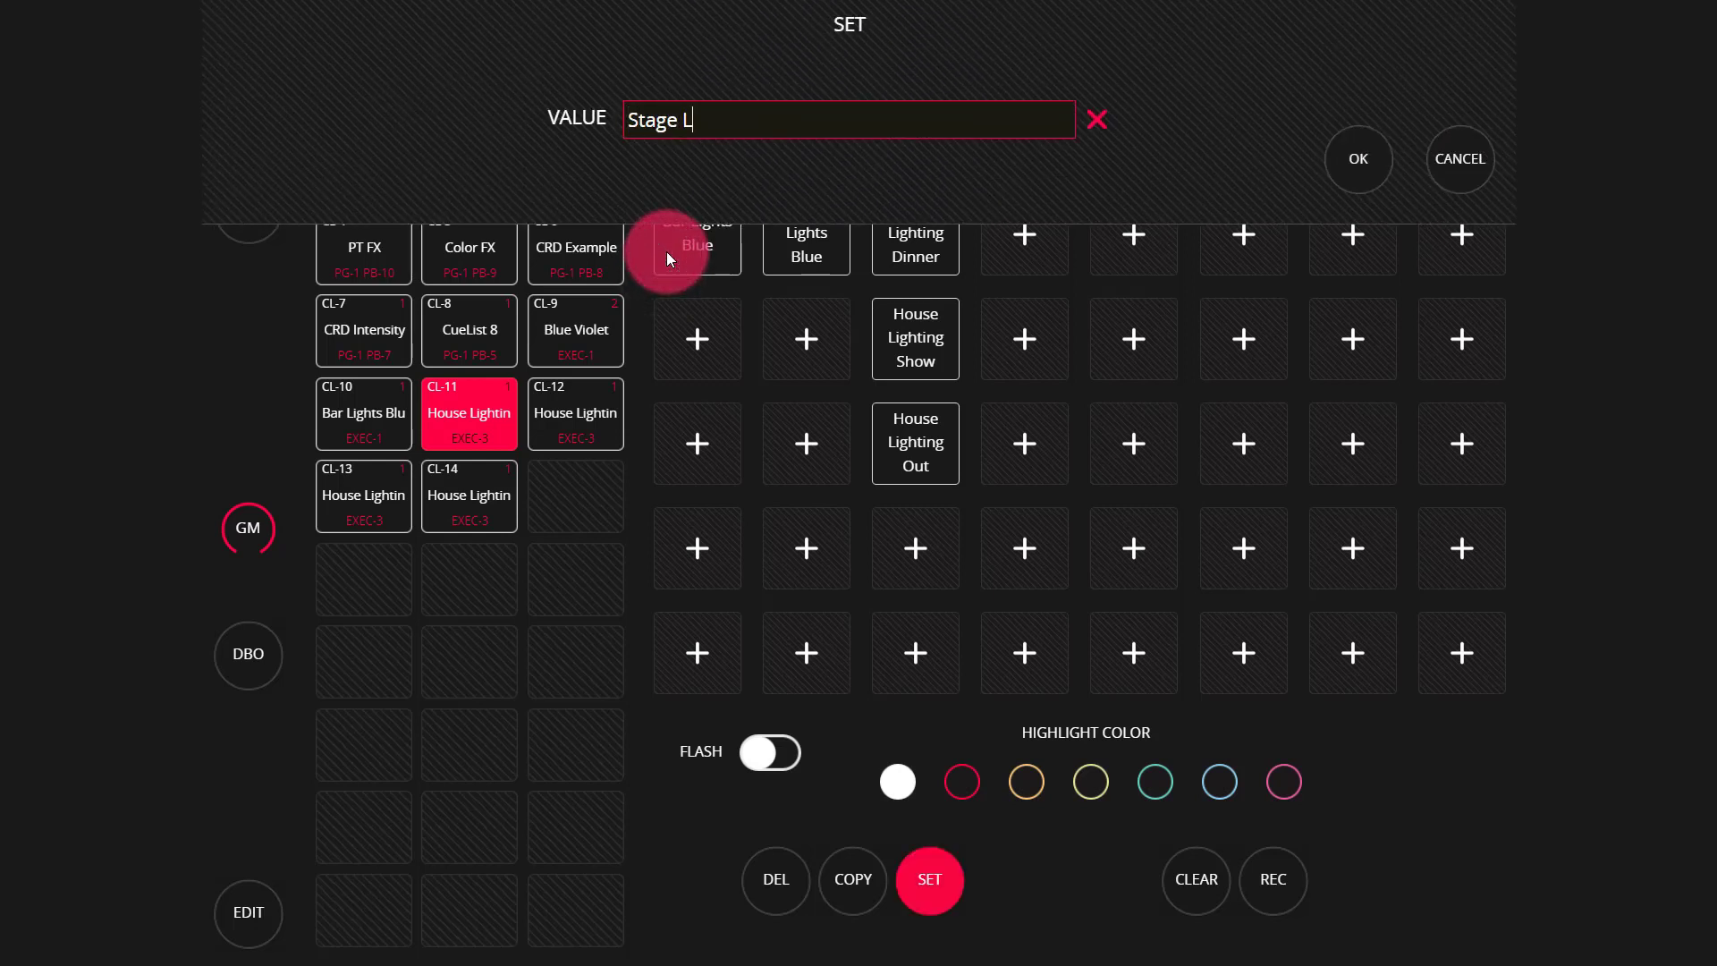
key(BackSpace)
text(wh)
text(it )
text(Blue Sky)
key(Return)
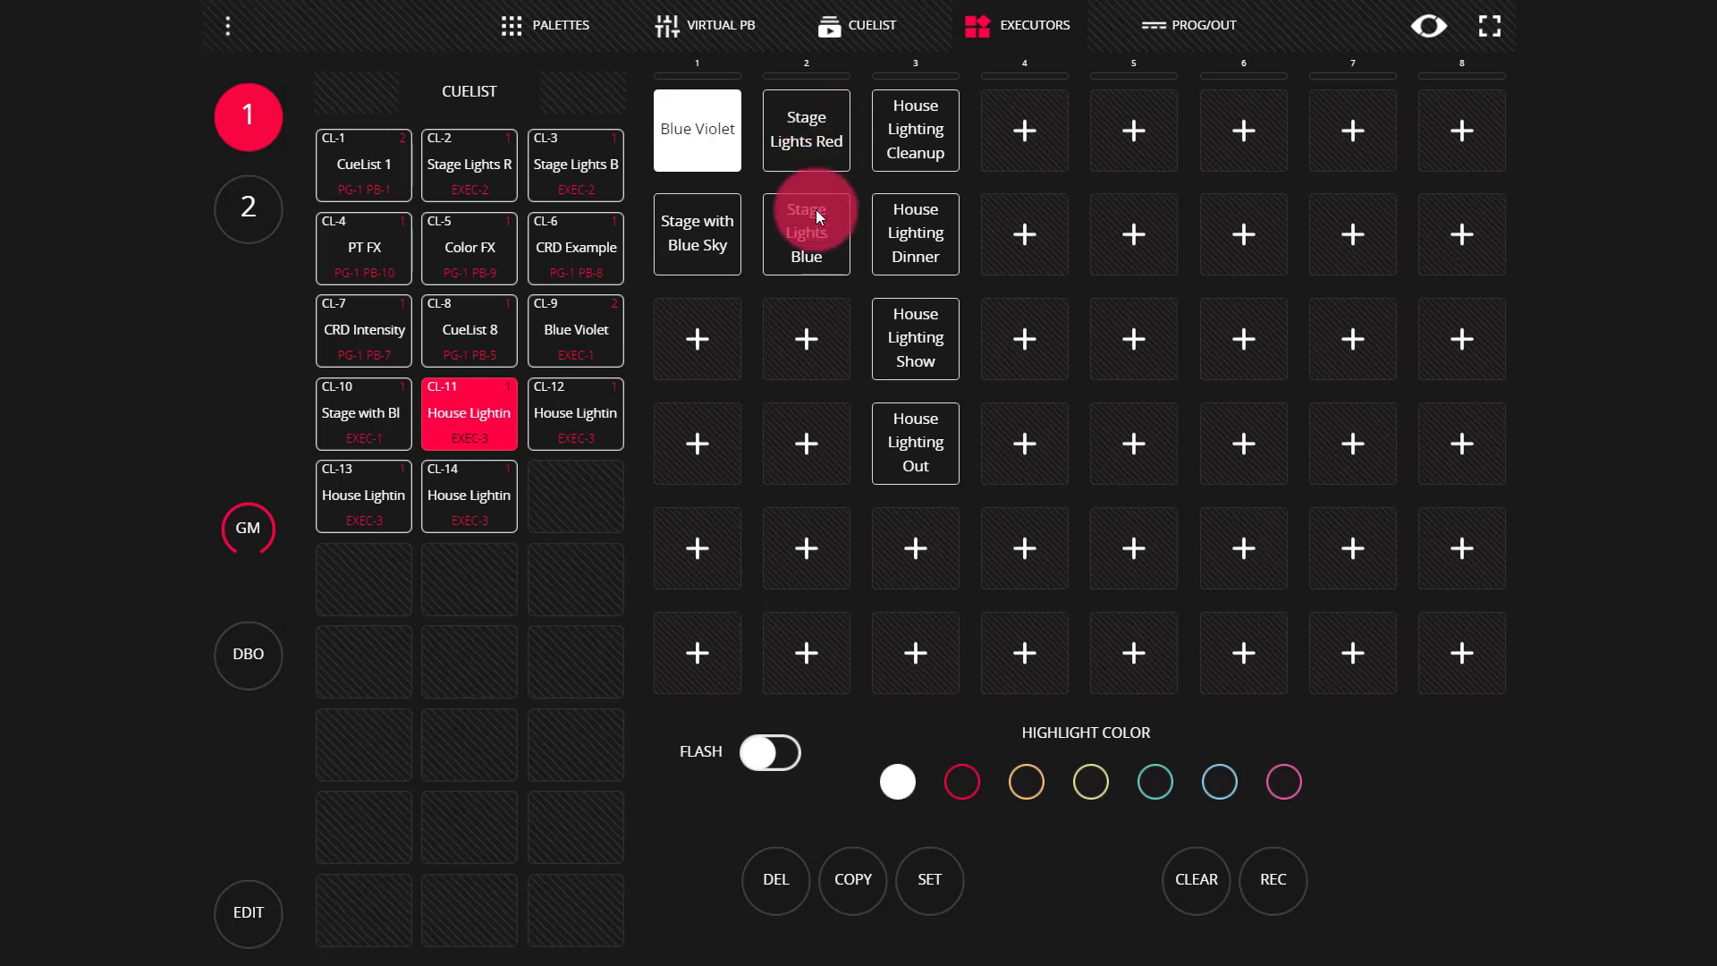
Begin renaming House Lighting Cleanup, then cancel without saving
click(931, 127)
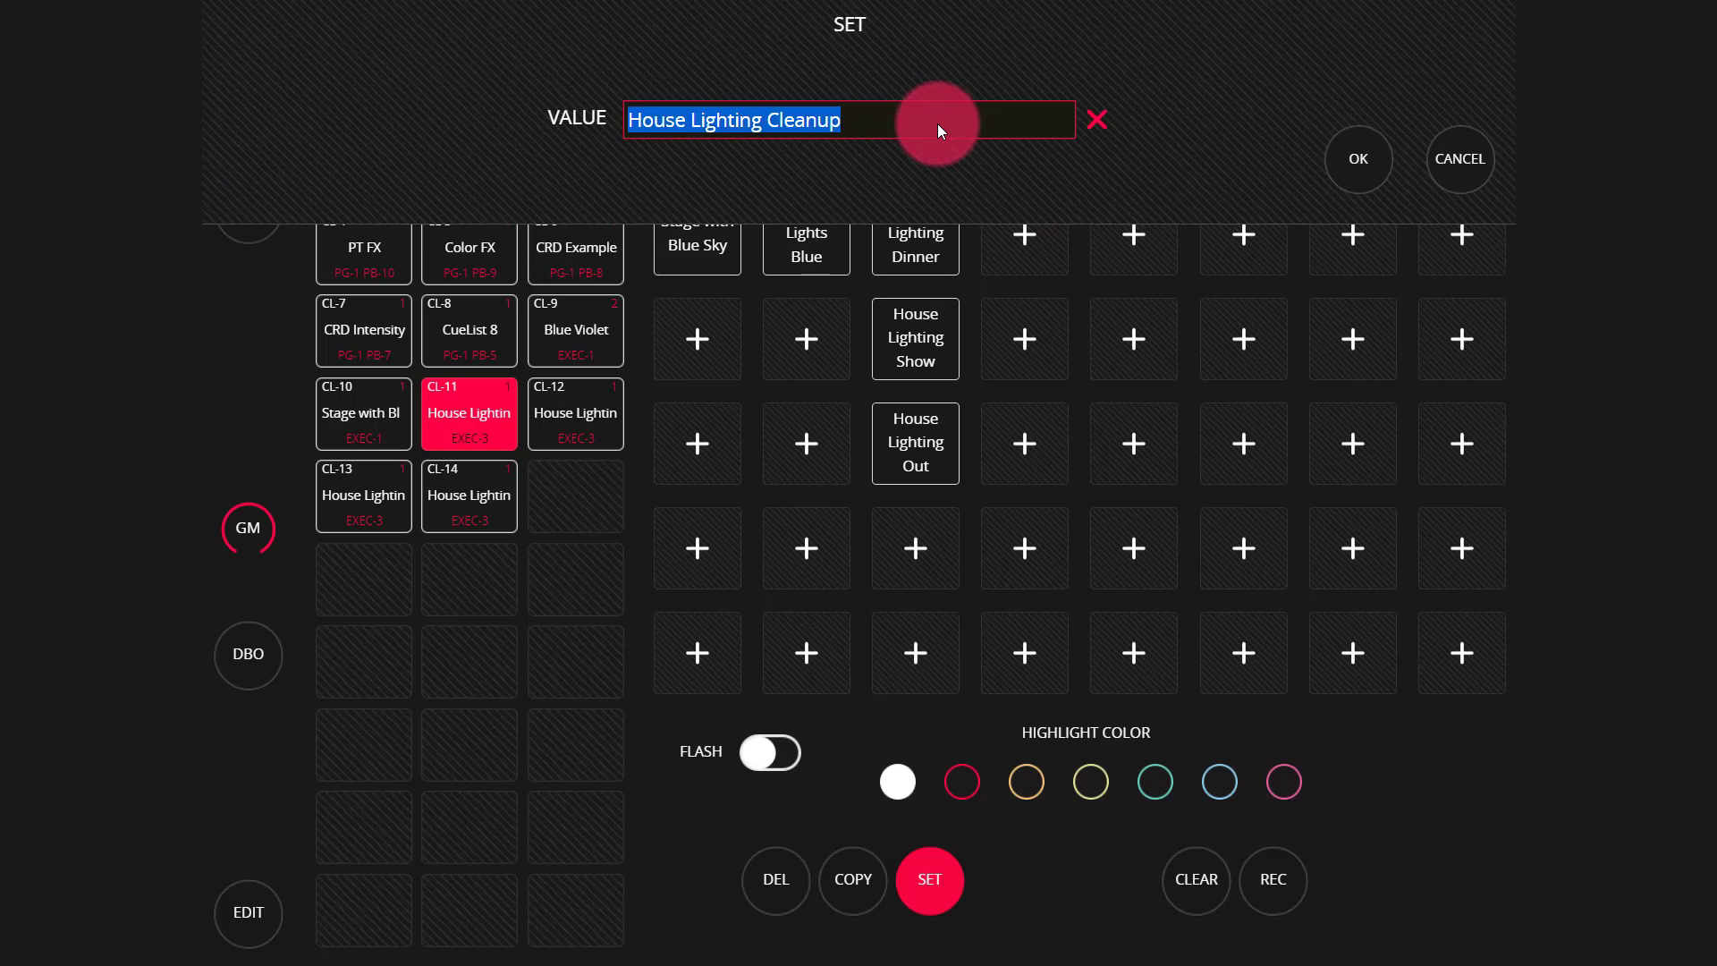
key(BackSpace)
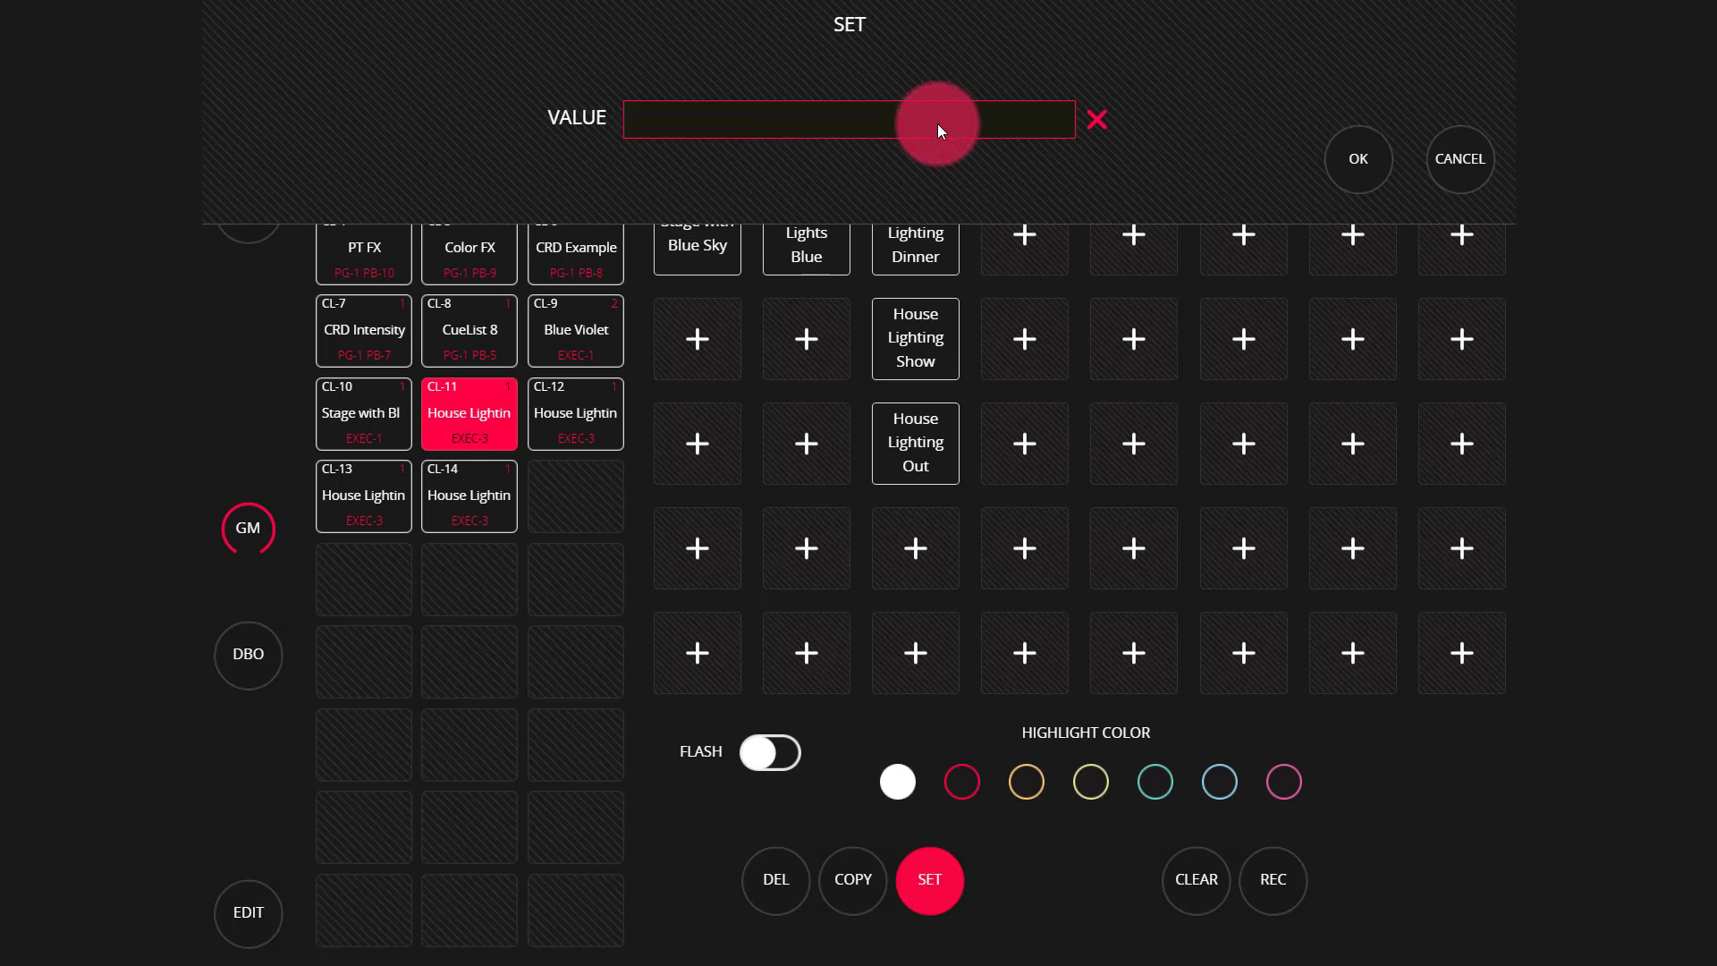
click(1445, 171)
Leave edit mode and change Executors Mode from Normal to Exclusive in Show Settings
click(246, 906)
click(214, 34)
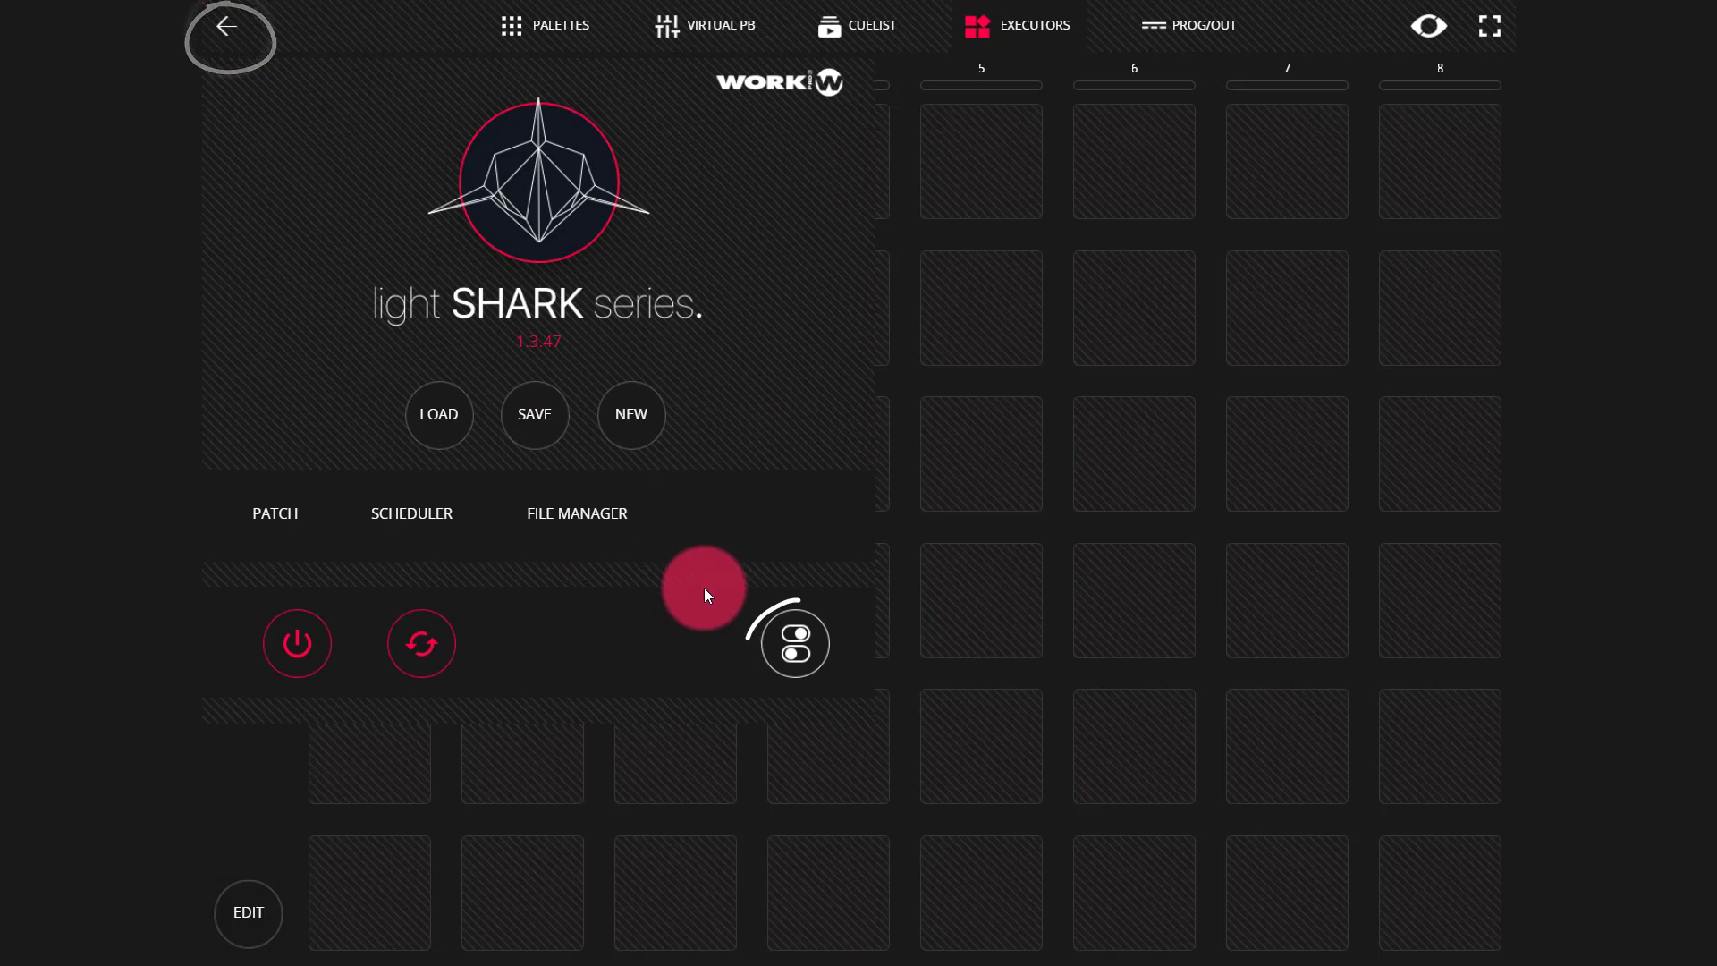
click(804, 658)
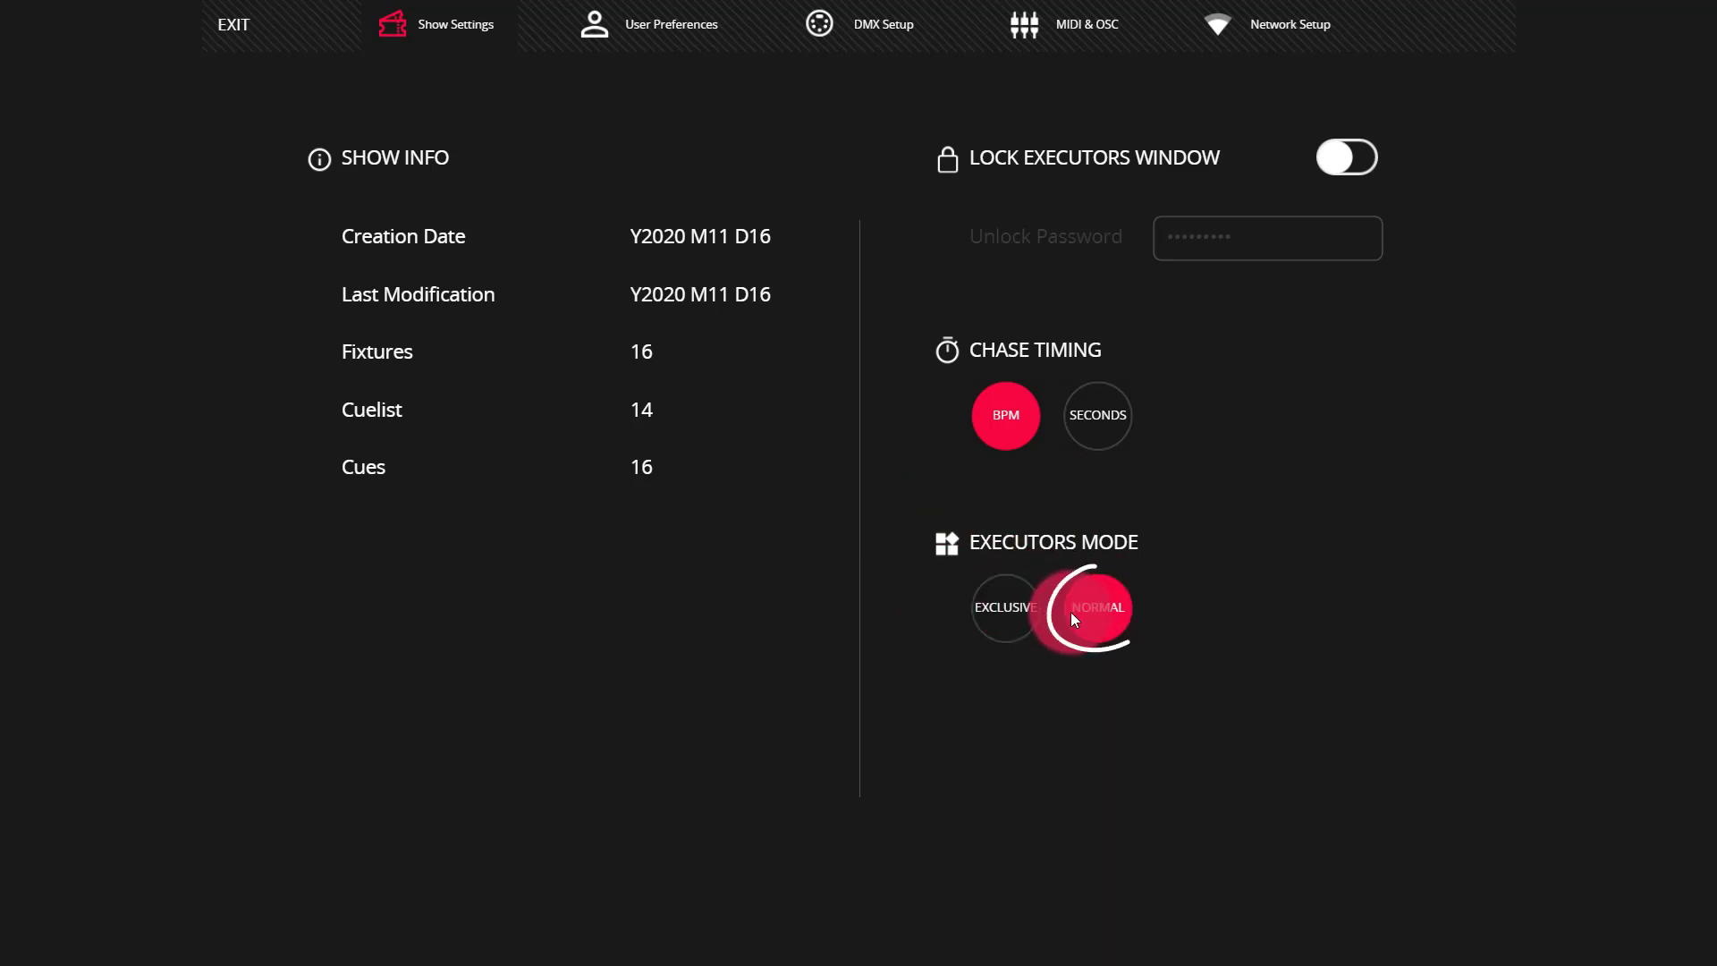
click(994, 618)
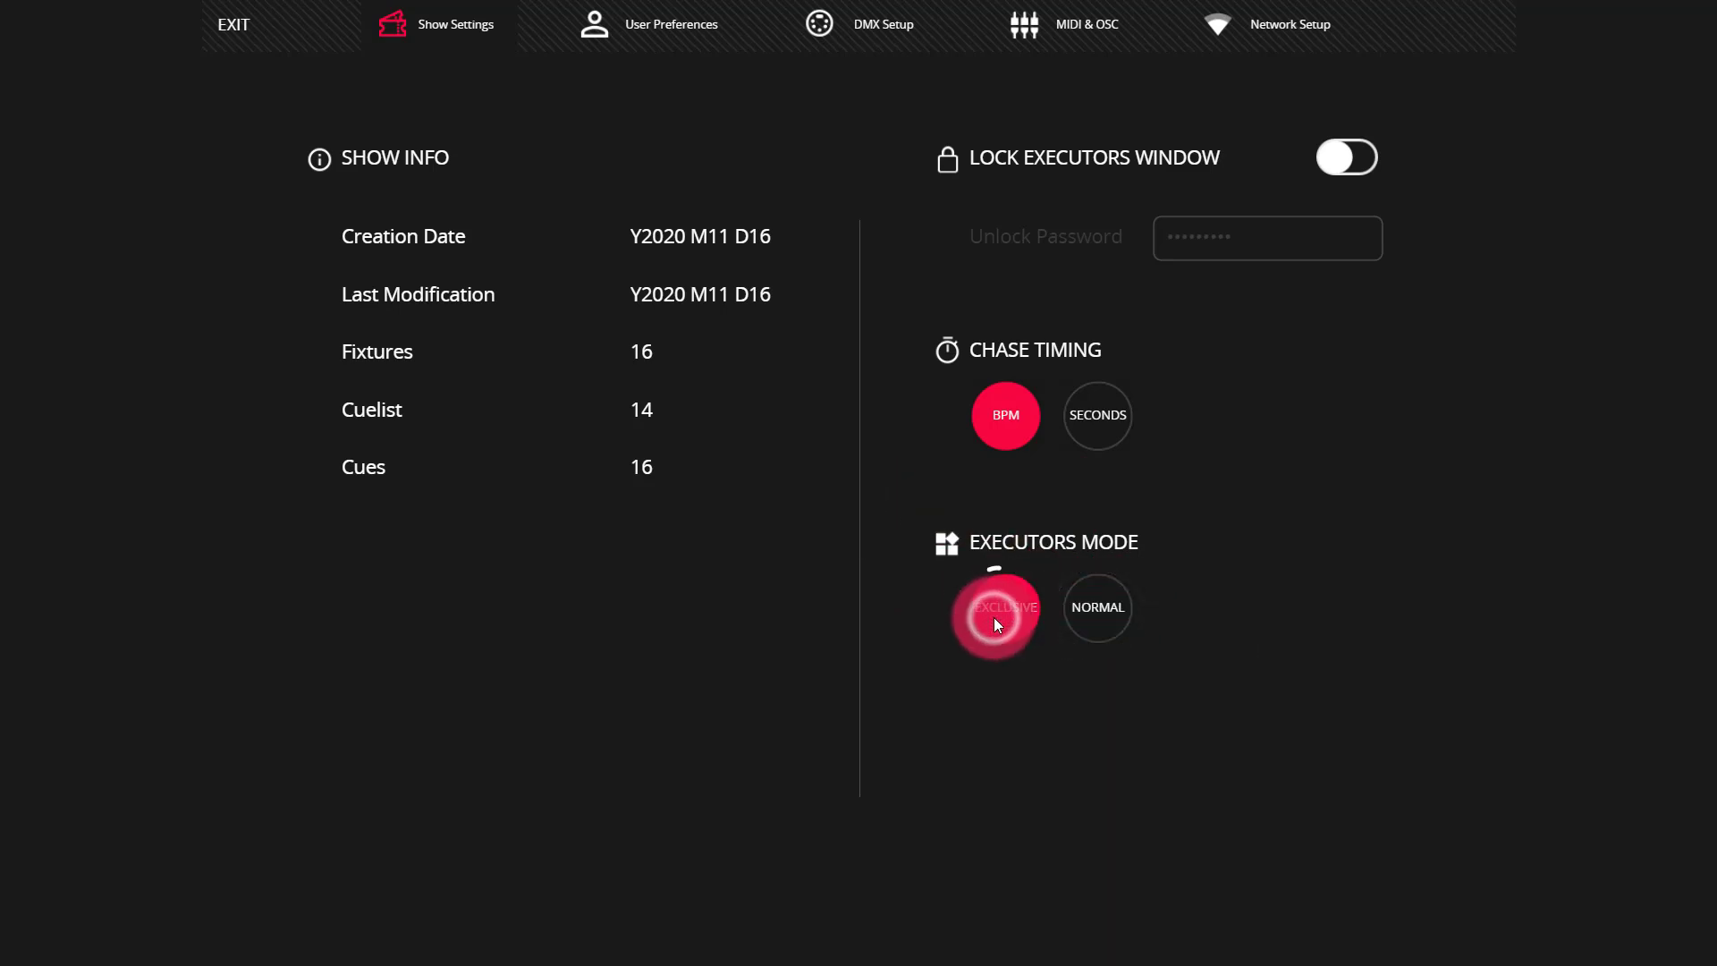
Back on the executor grid, fire Blue Violet, House Lighting Show and Stage with Blue Sky in turn to test exclusive mode
click(253, 40)
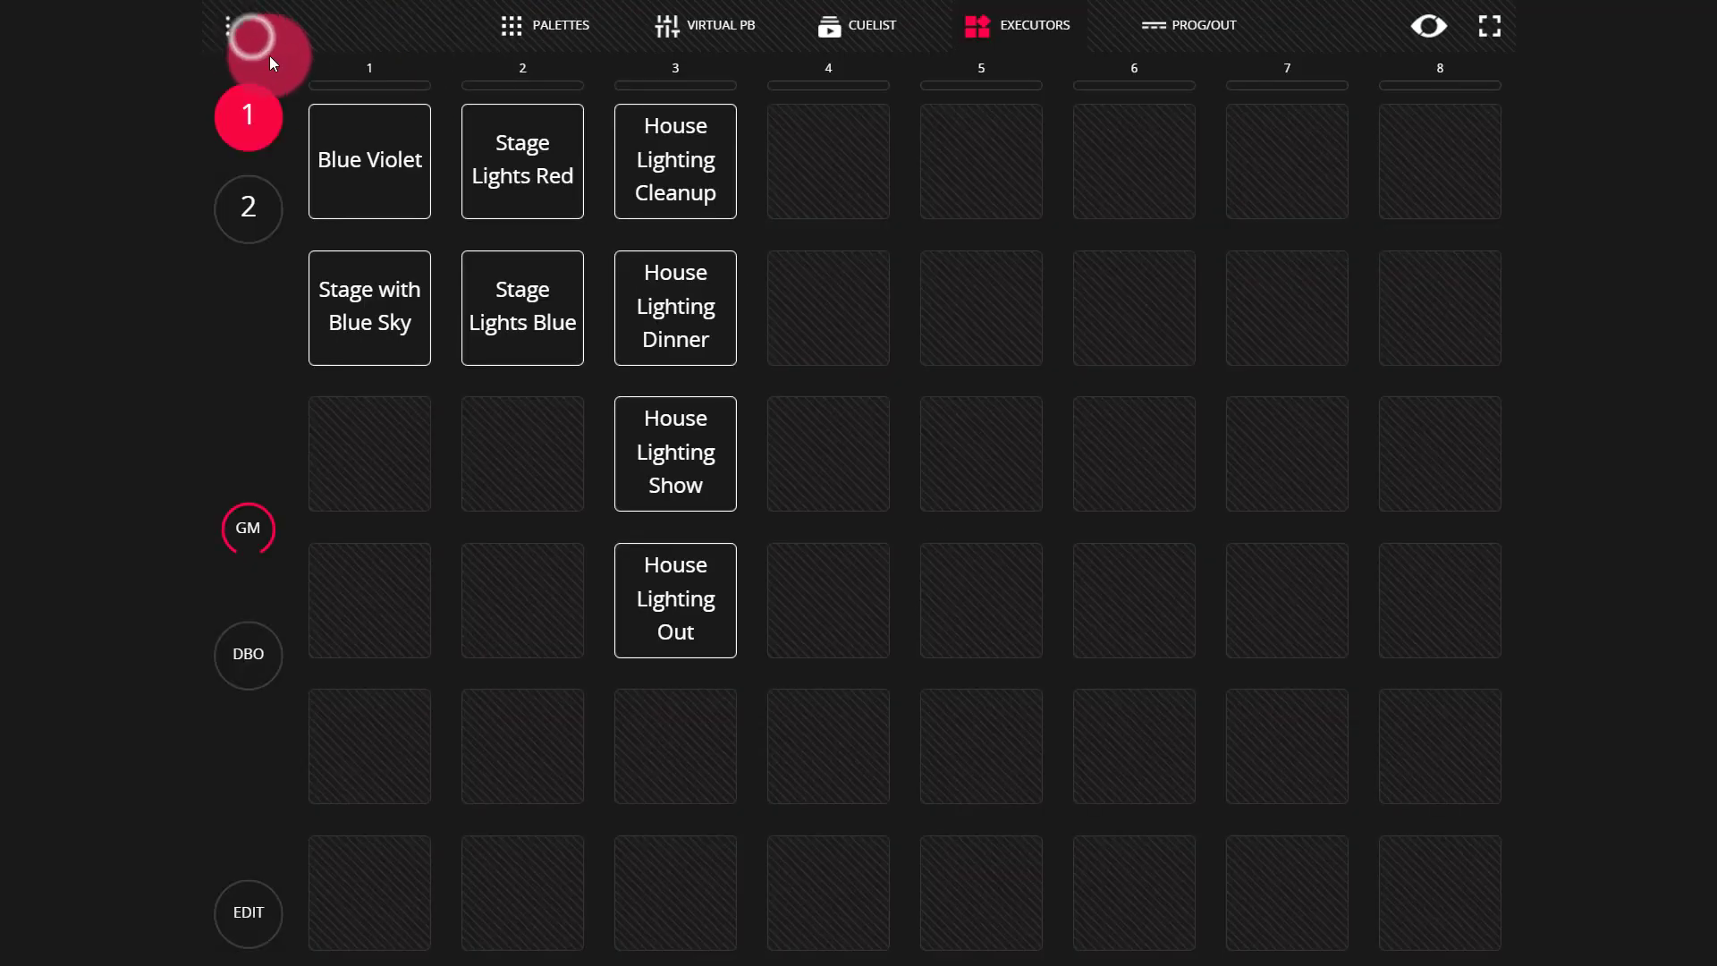
click(1076, 194)
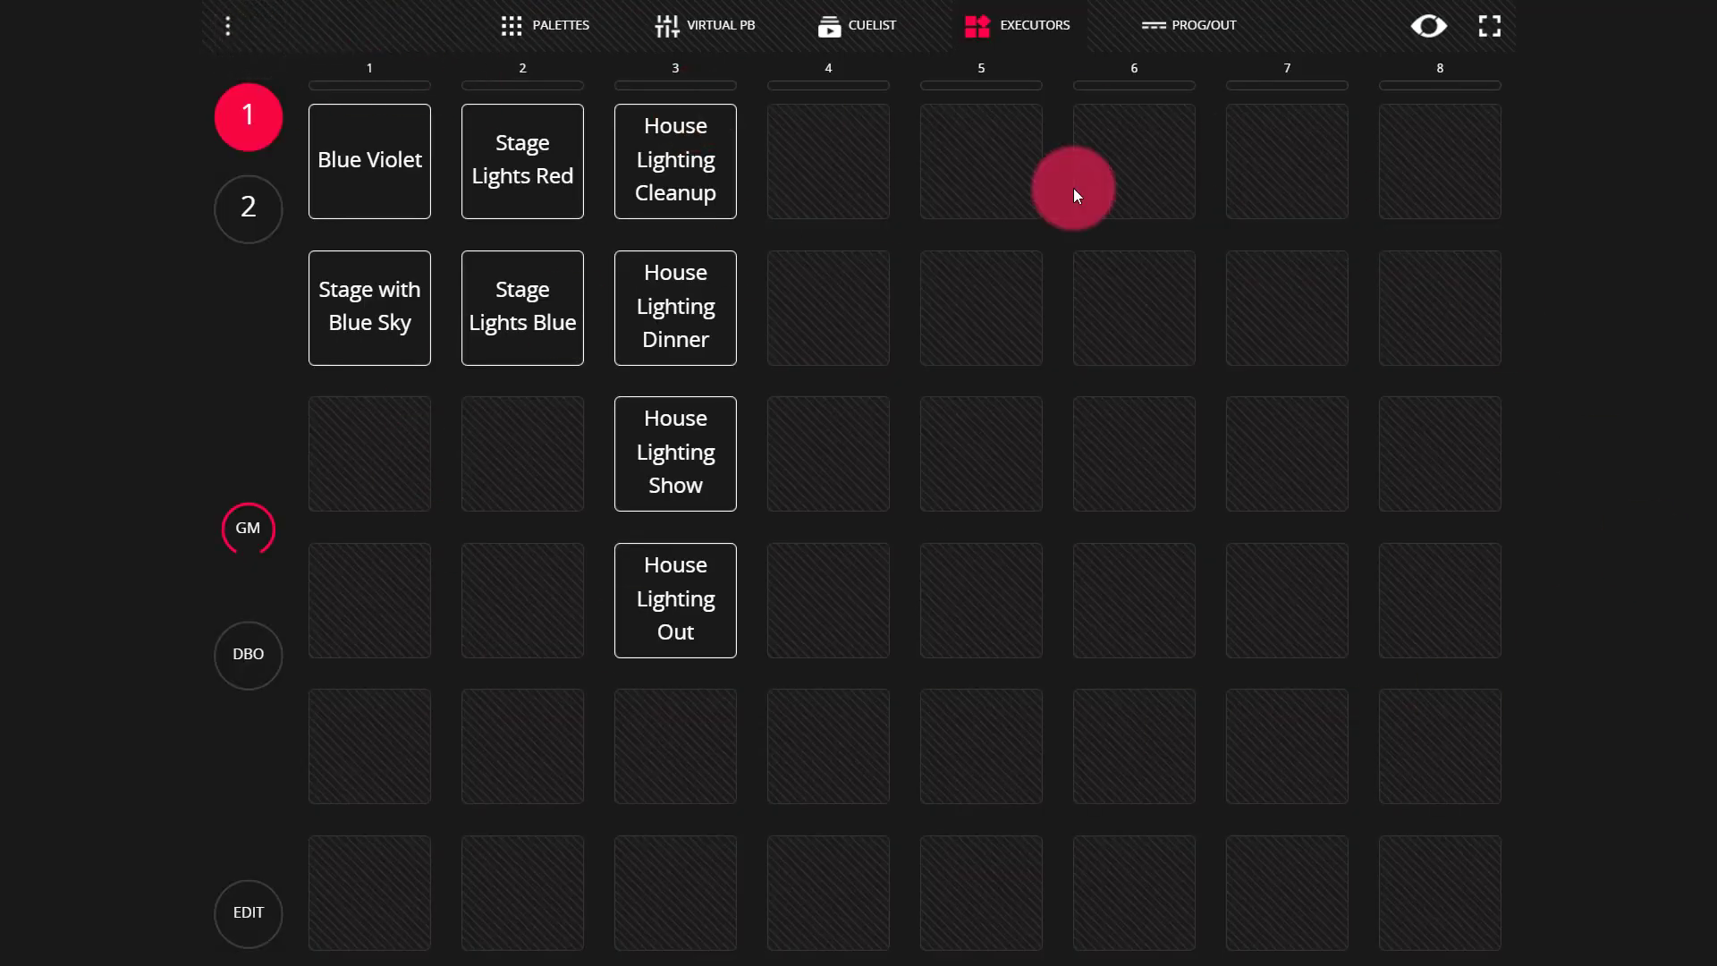
click(404, 141)
click(672, 440)
click(699, 193)
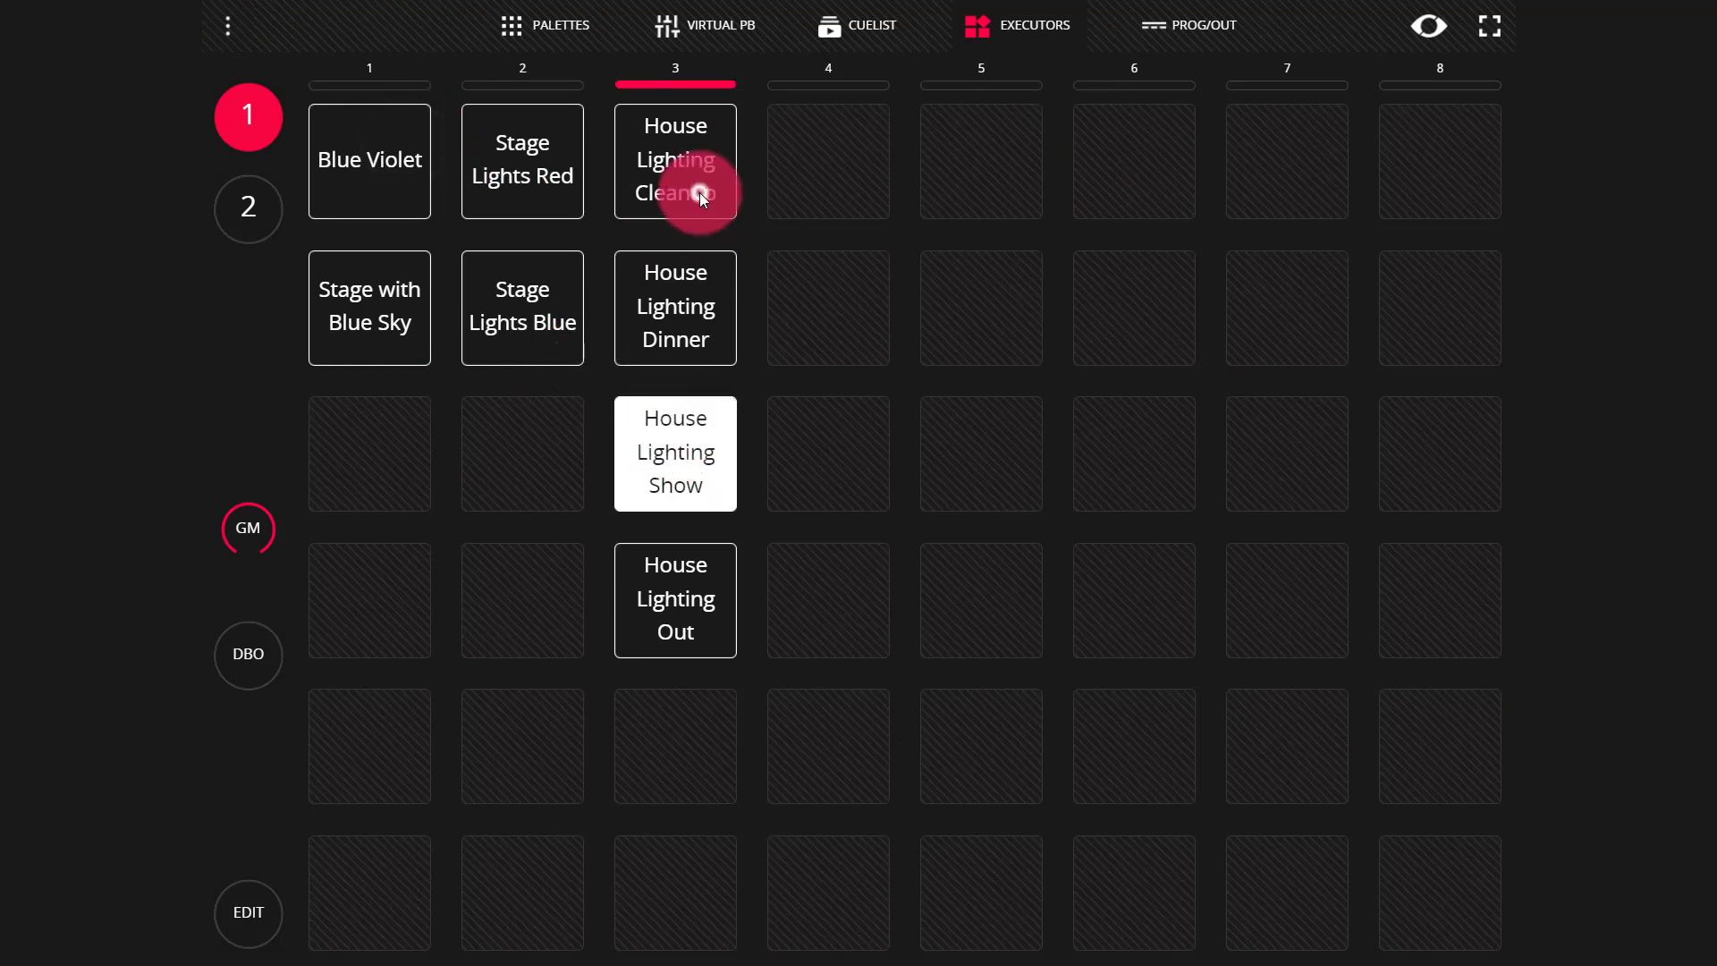
click(384, 328)
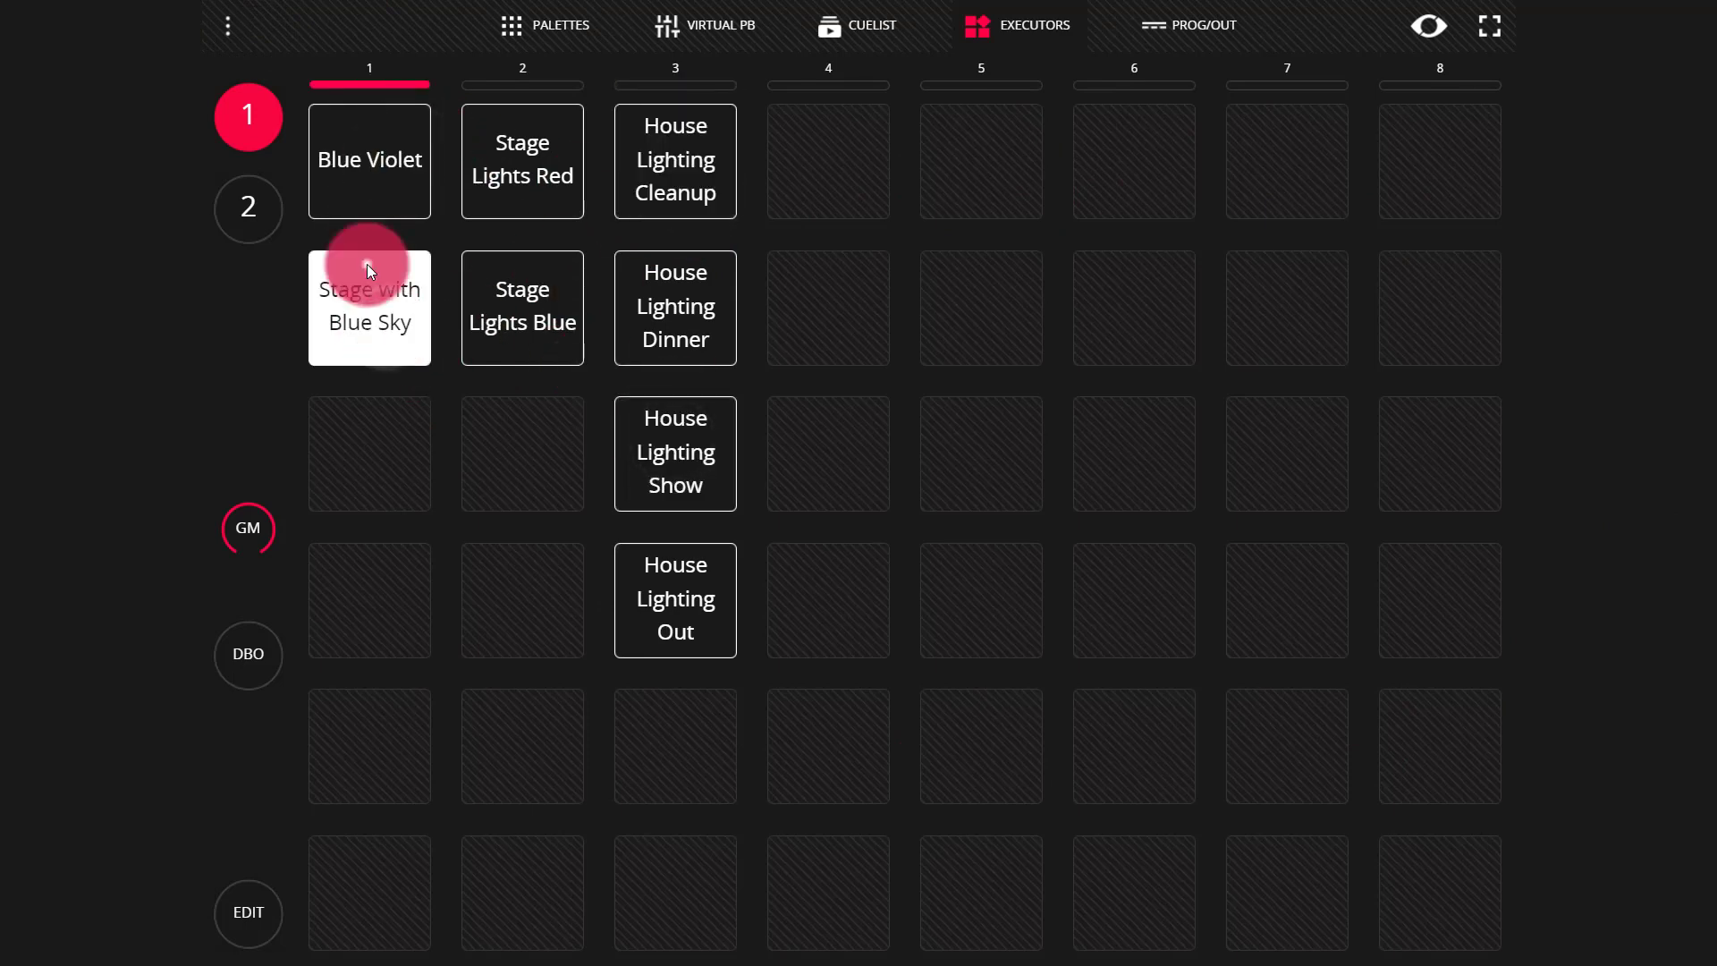
Fire House Lighting Cleanup and Stage Lights Blue, release Stage Lights Blue, then bring up the main menu
click(616, 159)
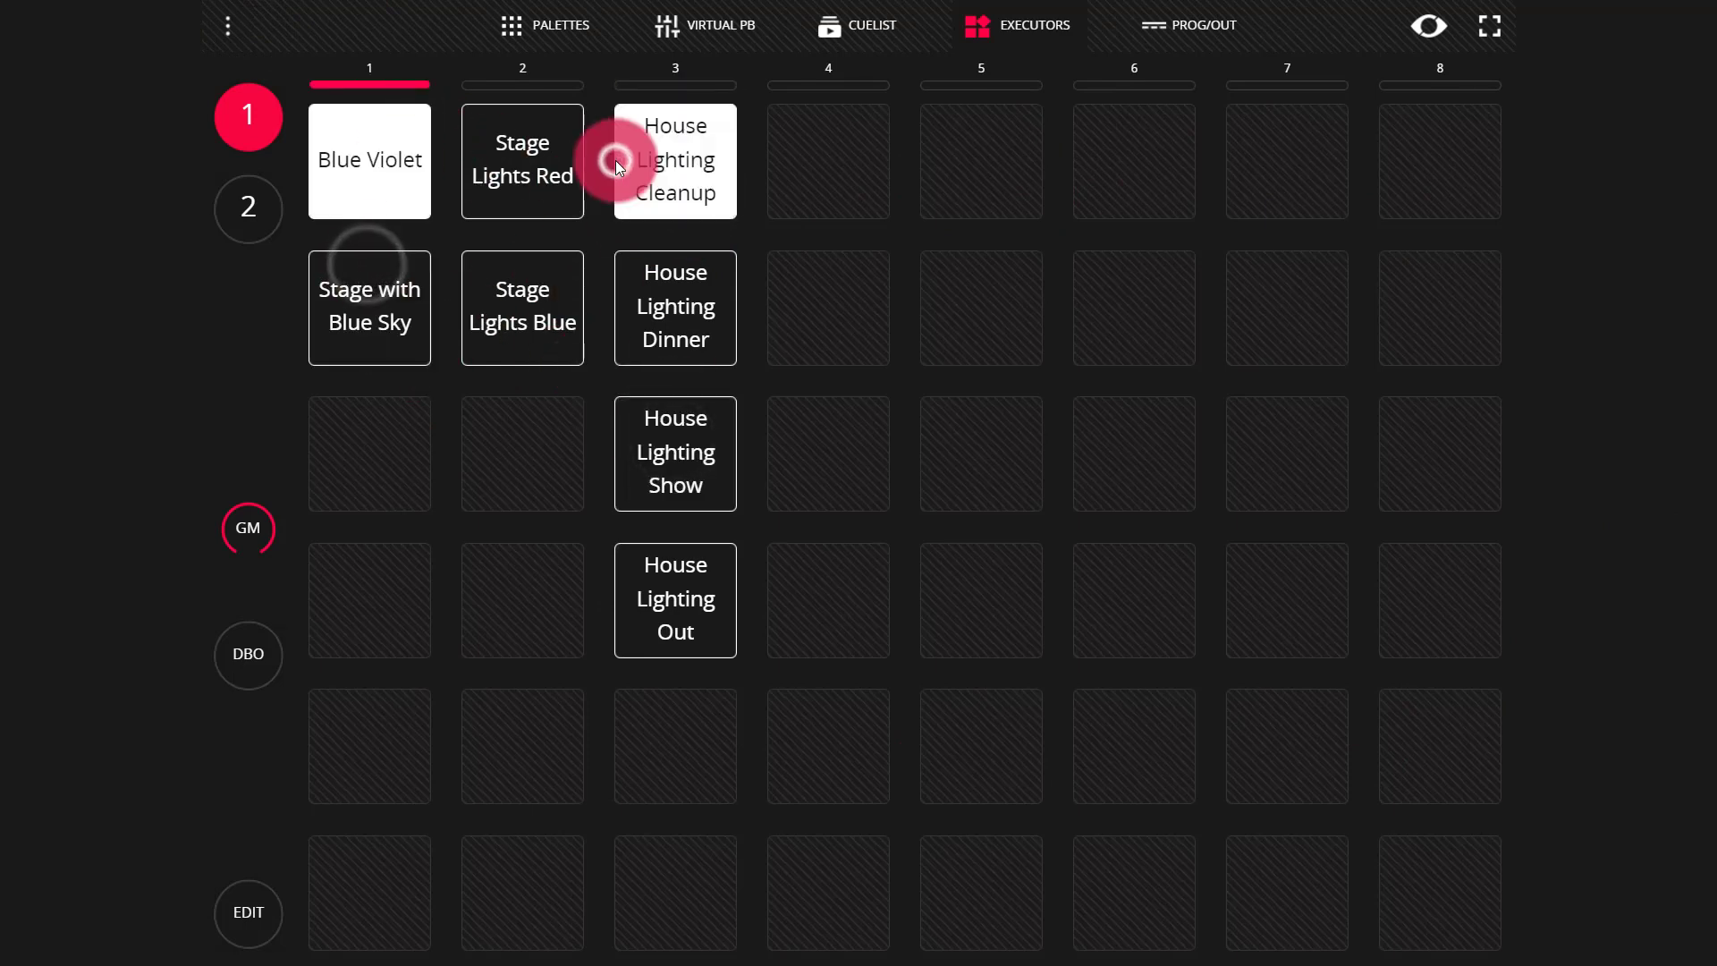
click(543, 314)
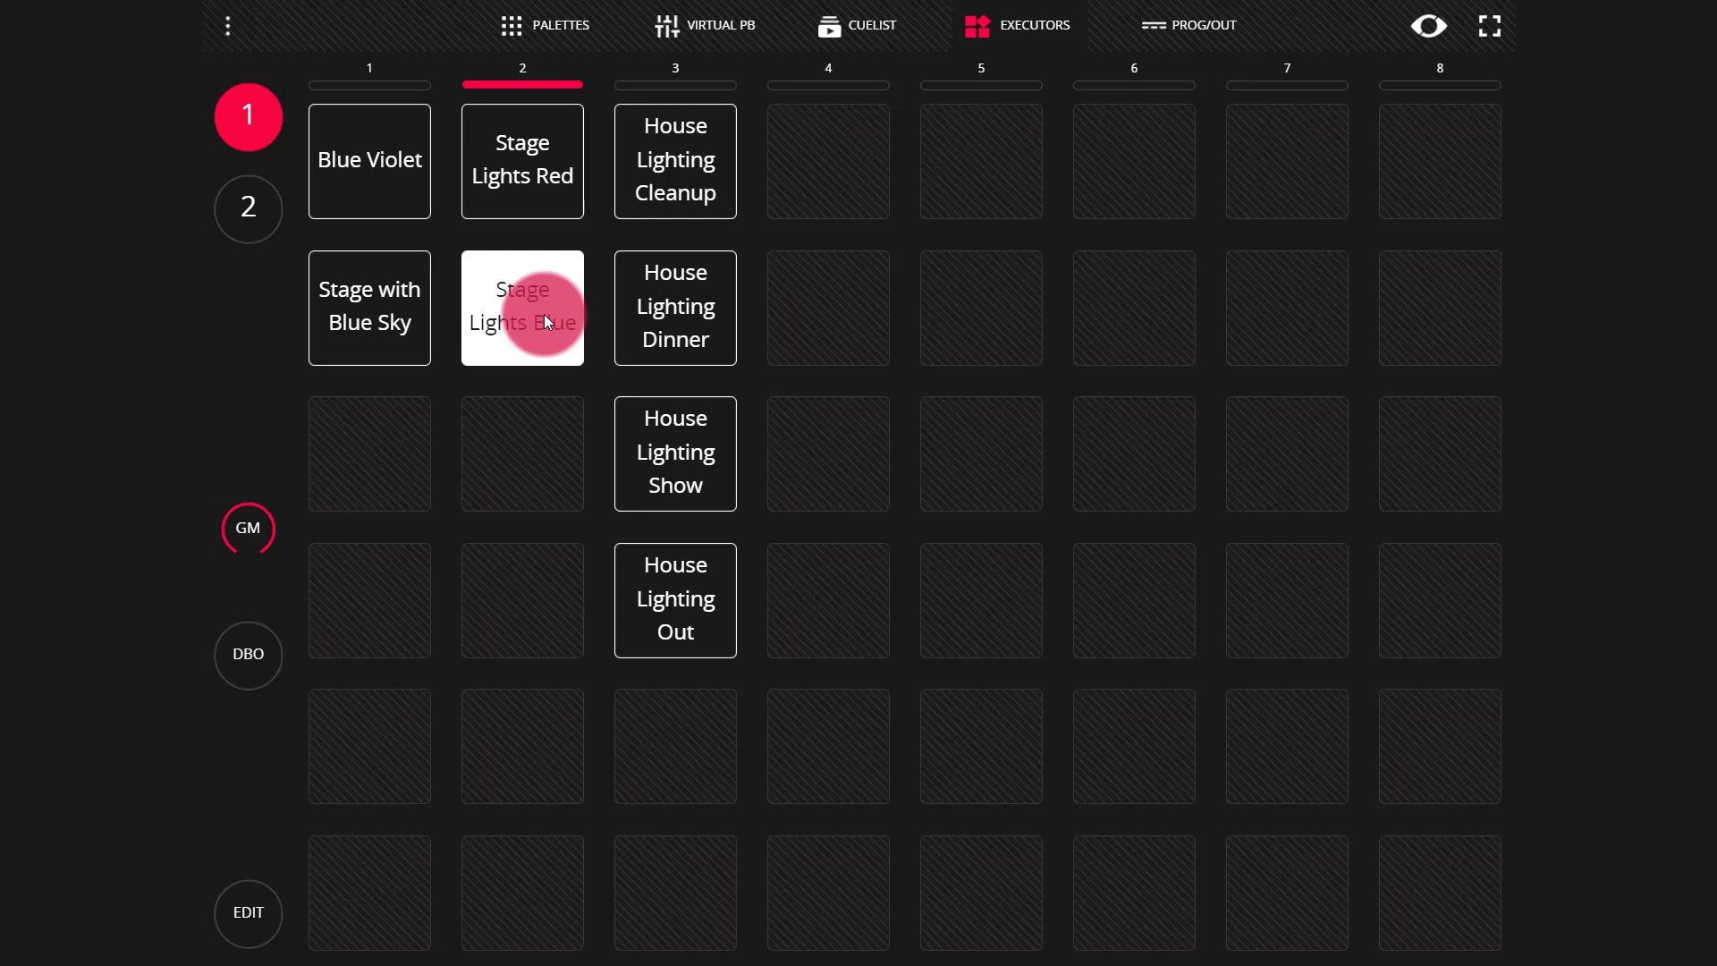
click(532, 310)
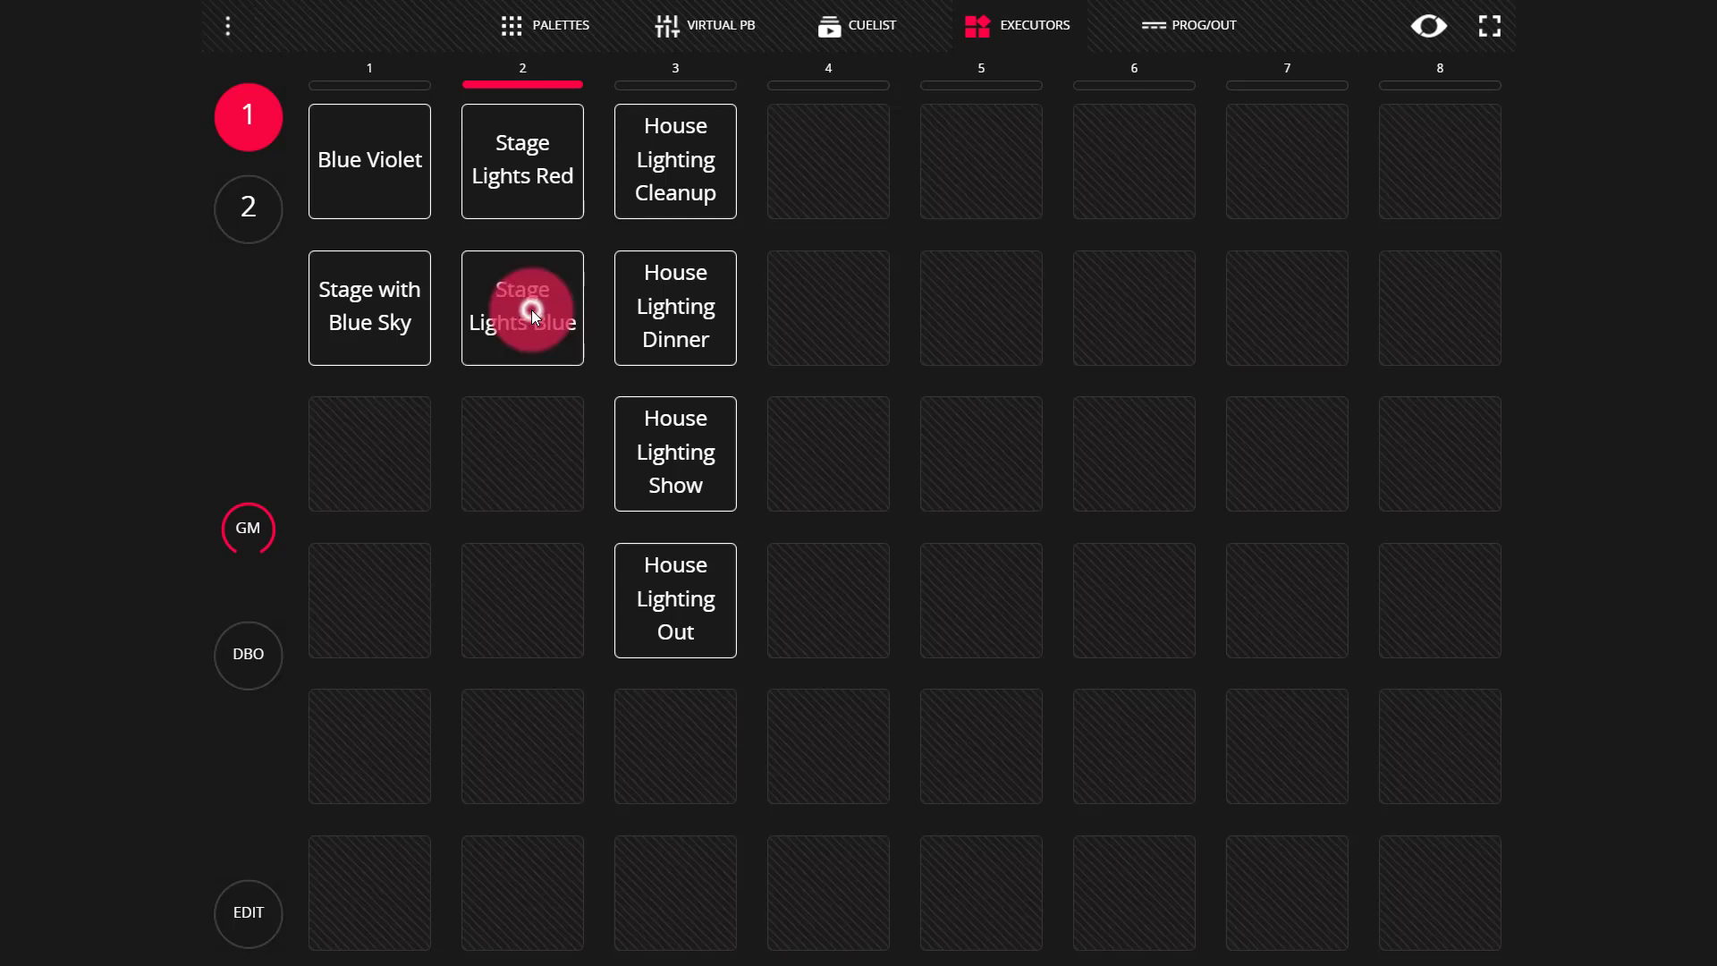
click(235, 23)
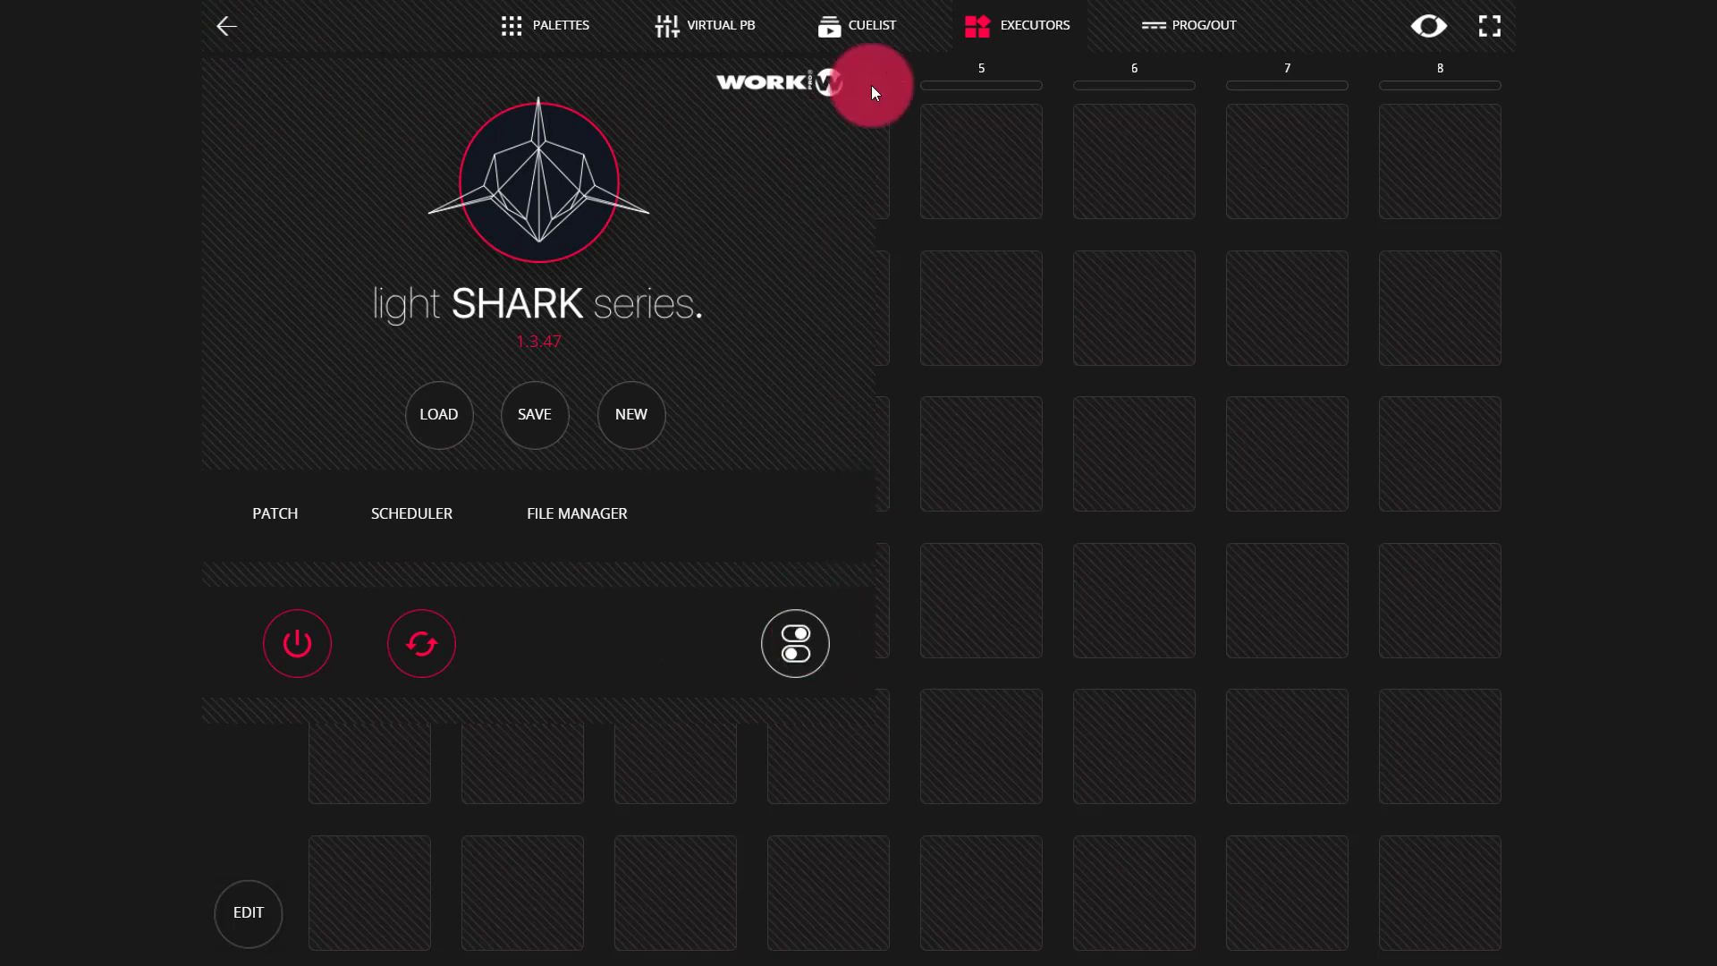
In Show Settings, turn on Lock Executors Window and set and confirm an unlock password
click(775, 632)
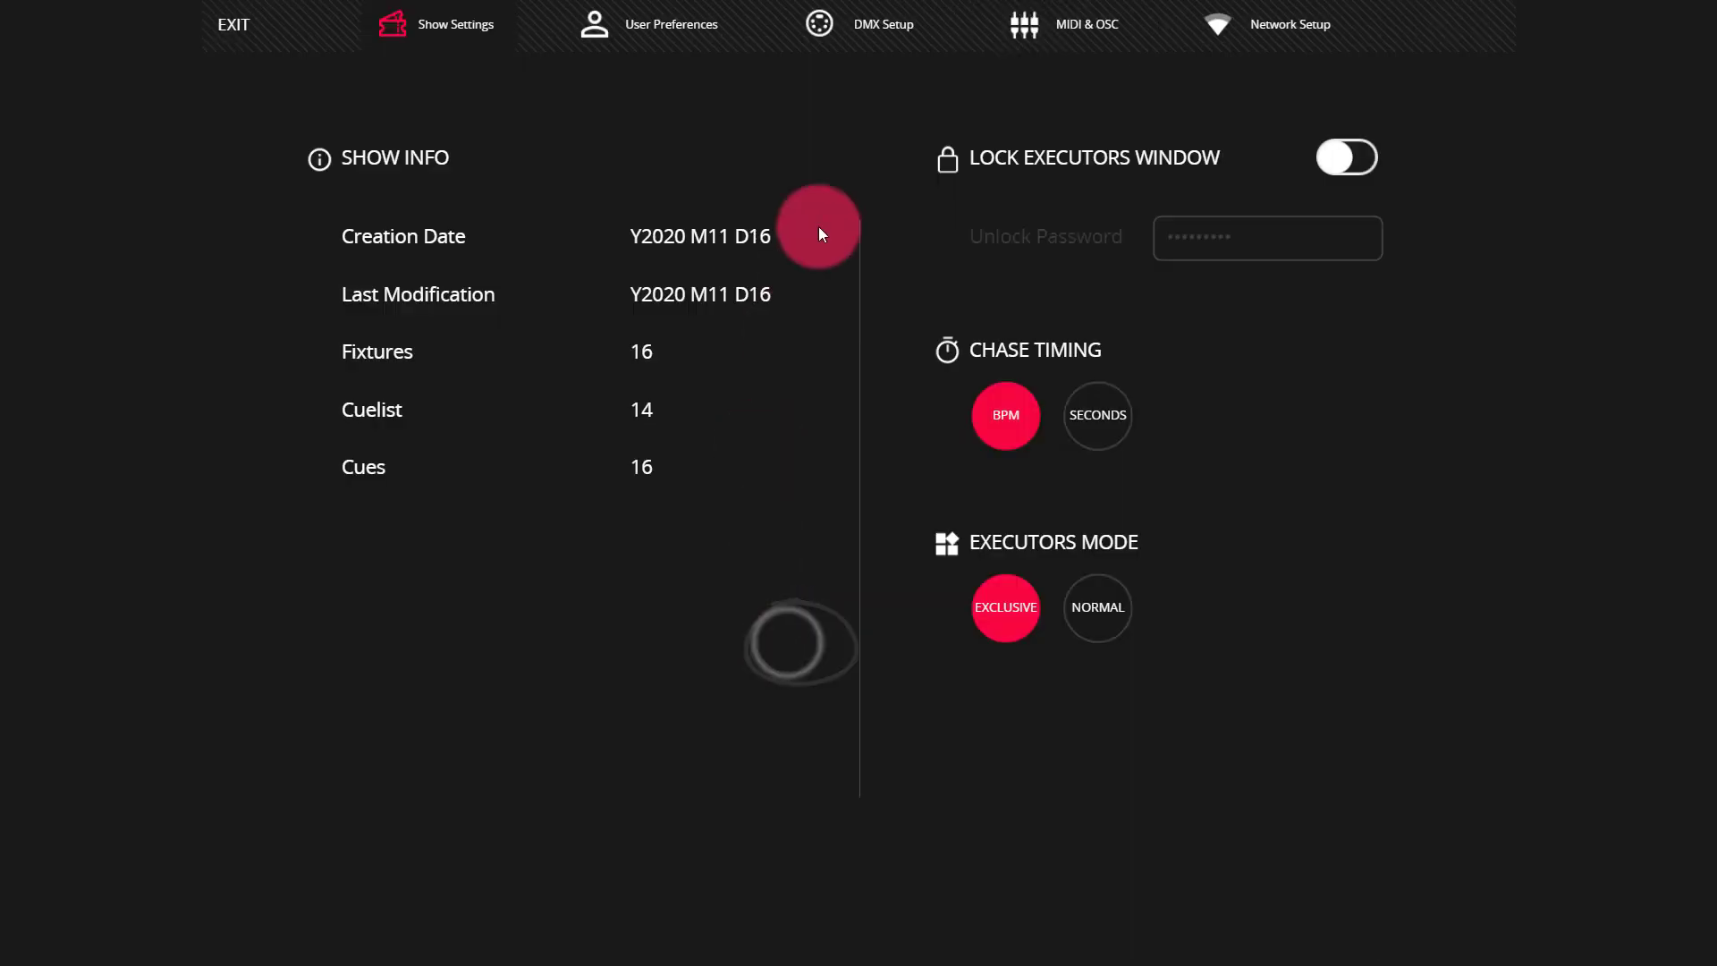
click(1356, 156)
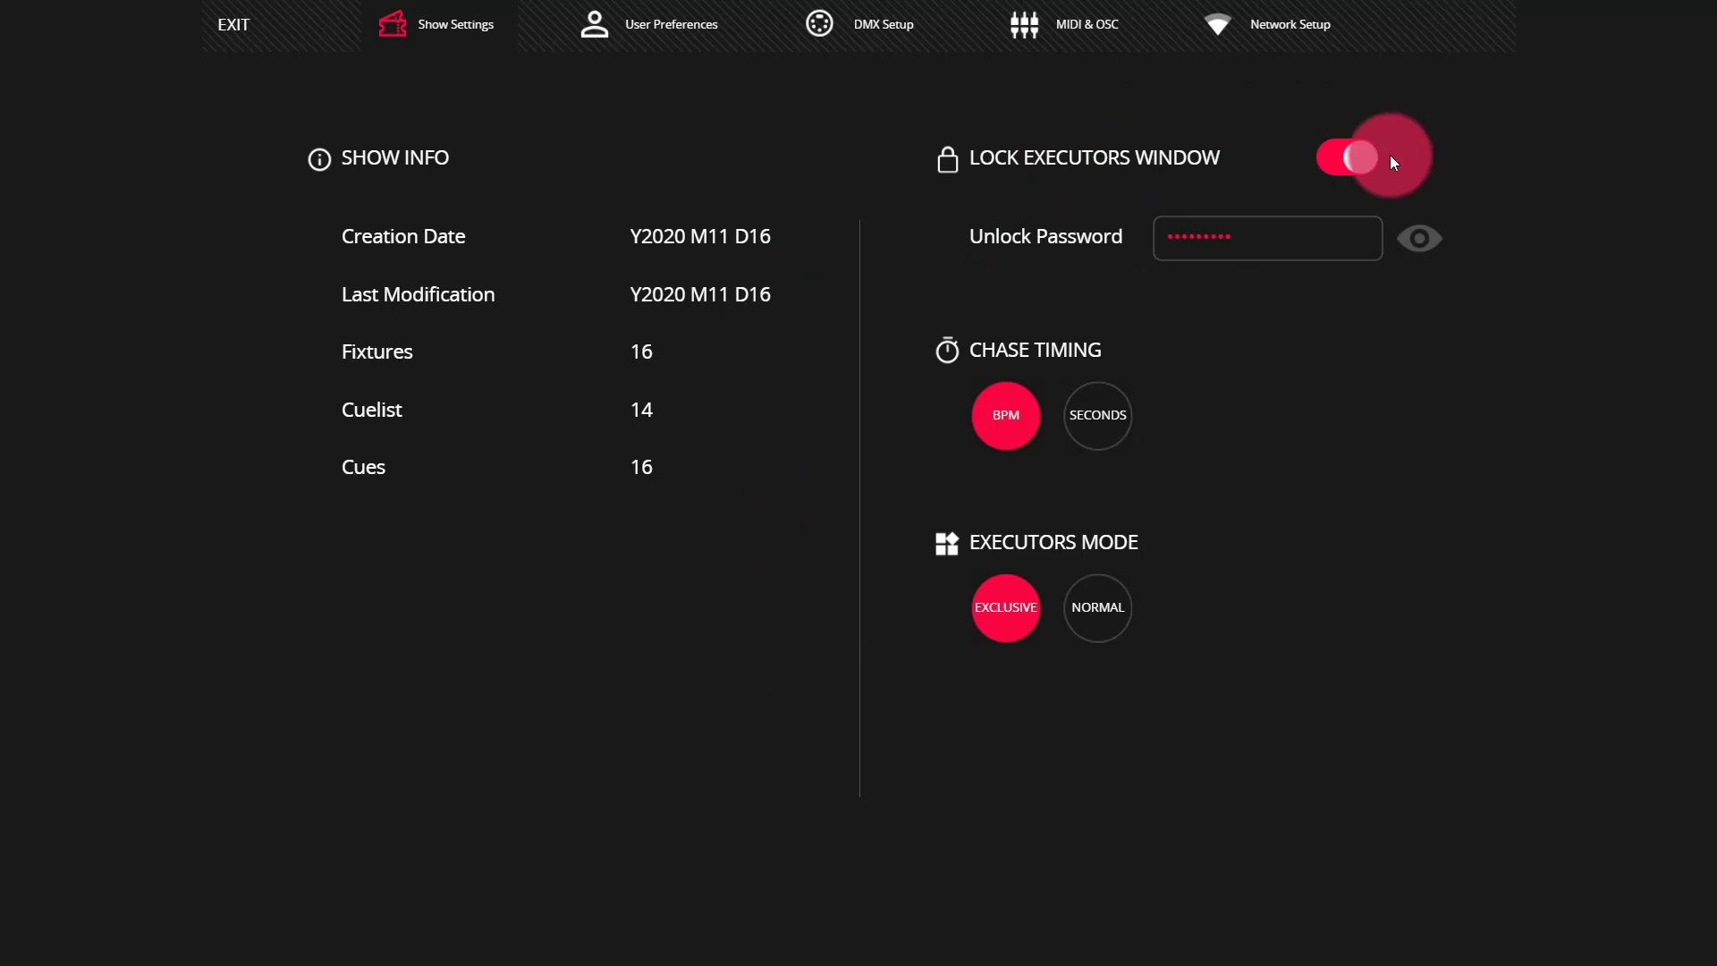
click(1202, 236)
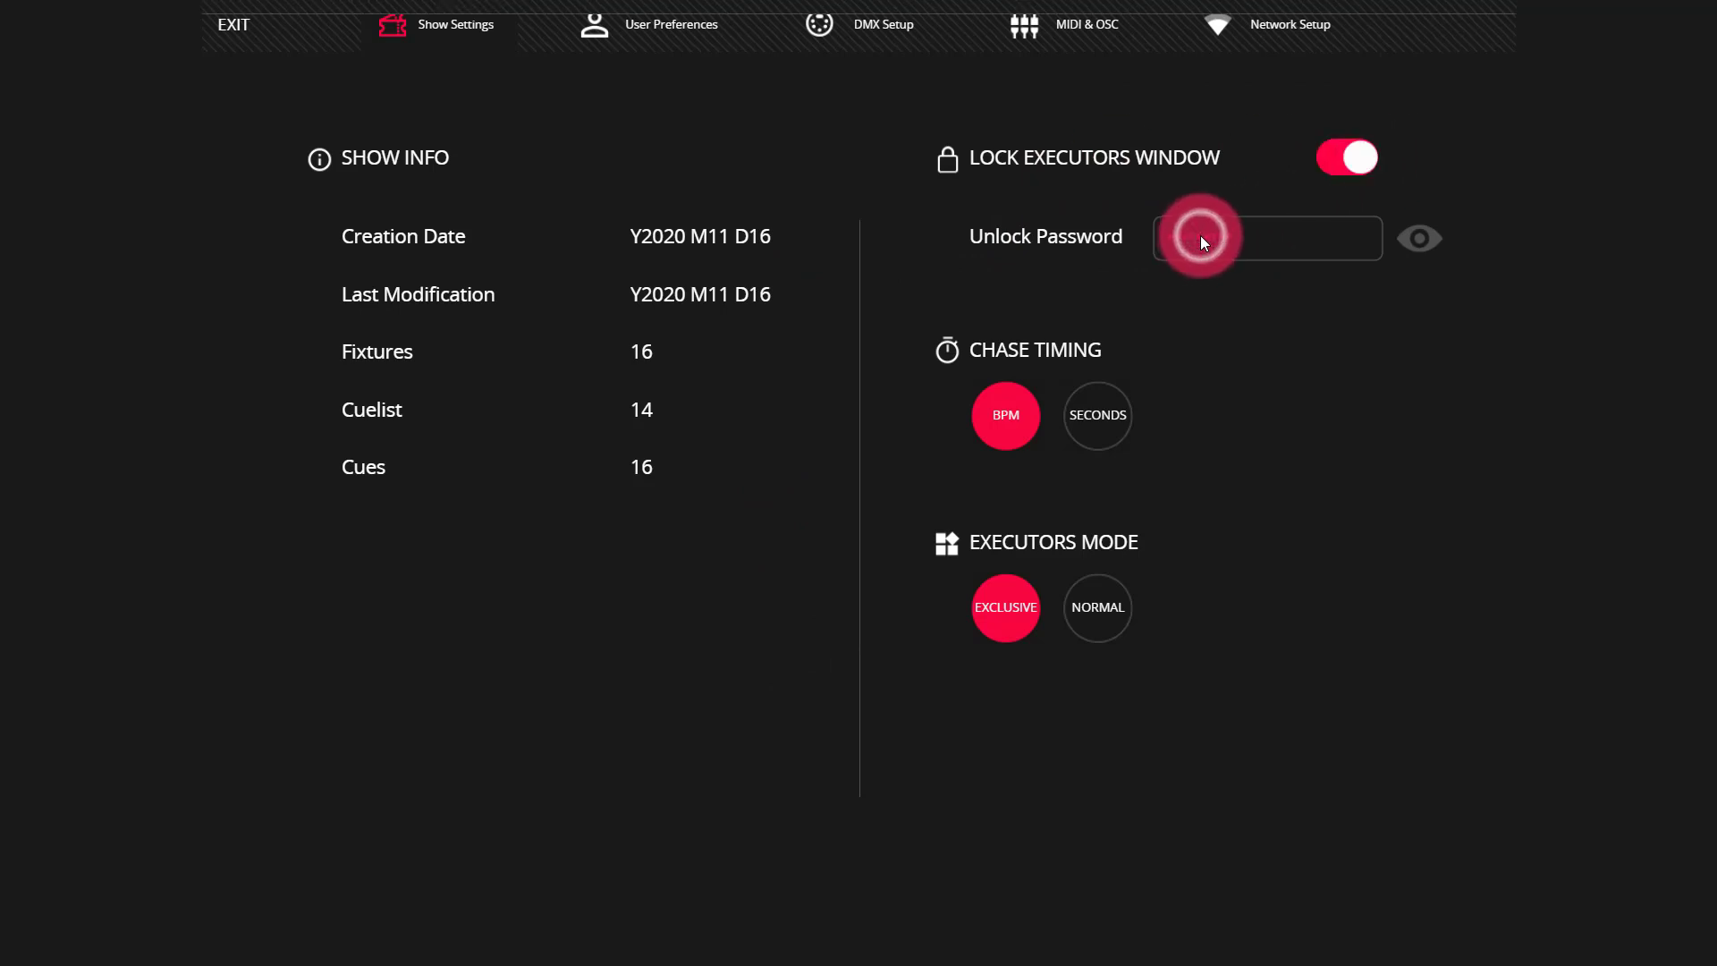
click(895, 122)
drag(895, 123, 460, 119)
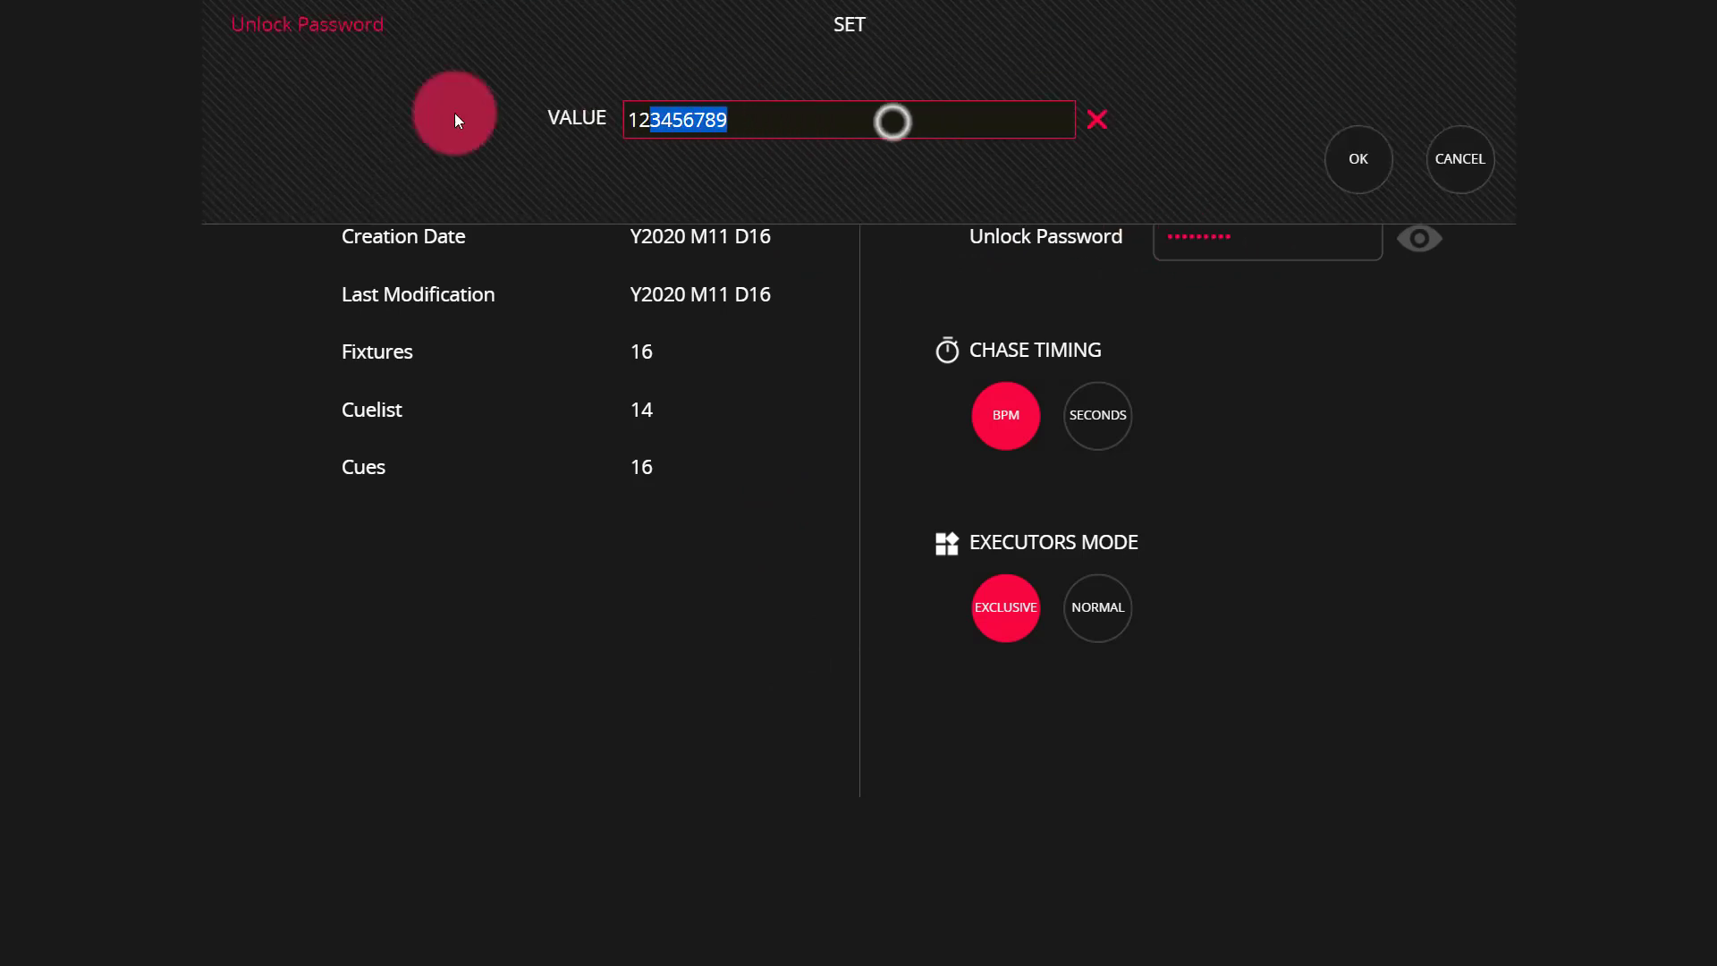
click(785, 112)
click(1114, 211)
click(1172, 176)
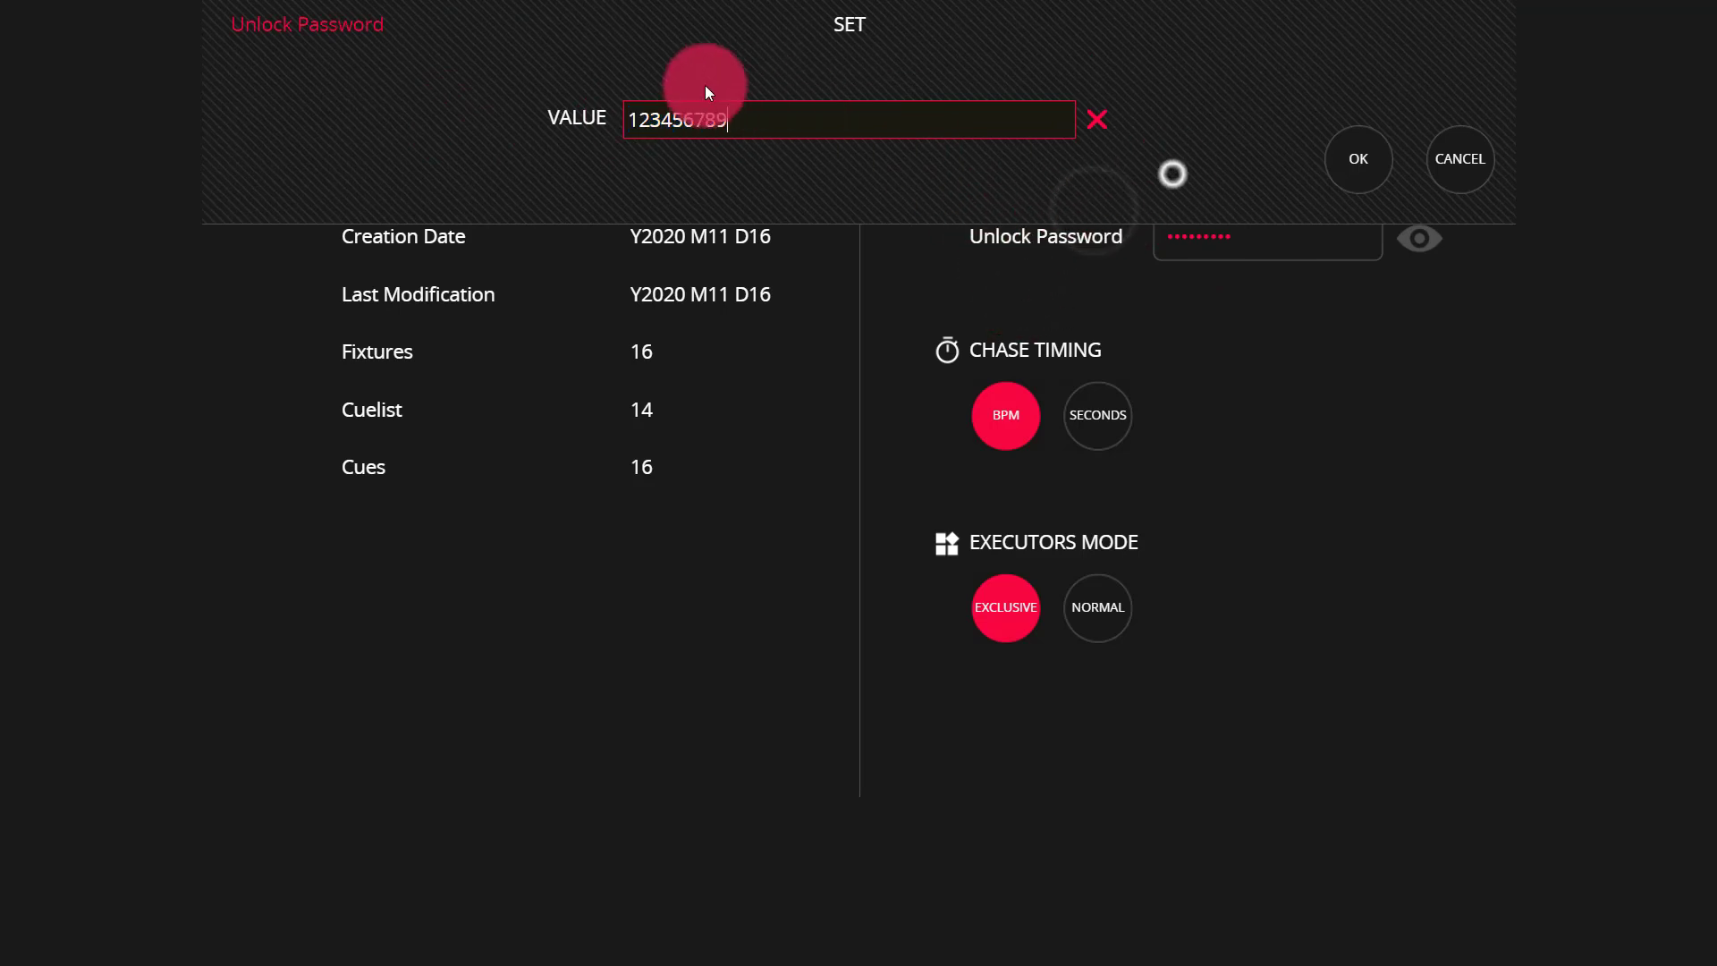
double_click(741, 114)
click(1348, 160)
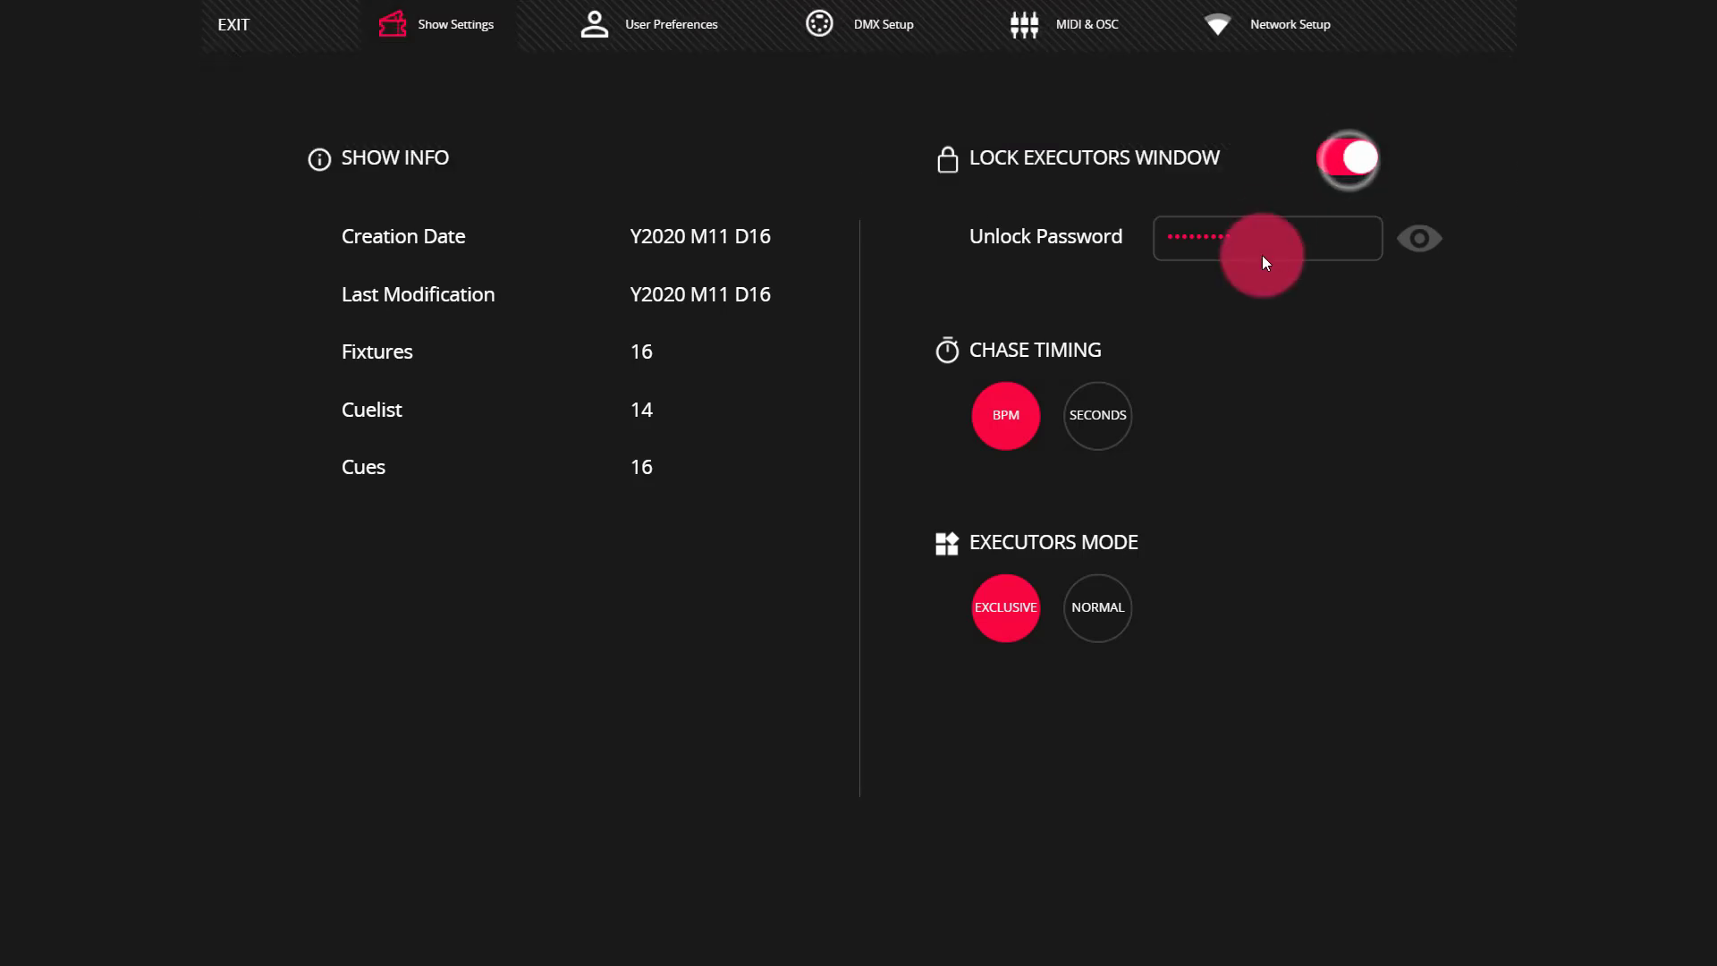
Return to the executor grid and fire House Lighting Show and Stage Lights Blue
click(260, 40)
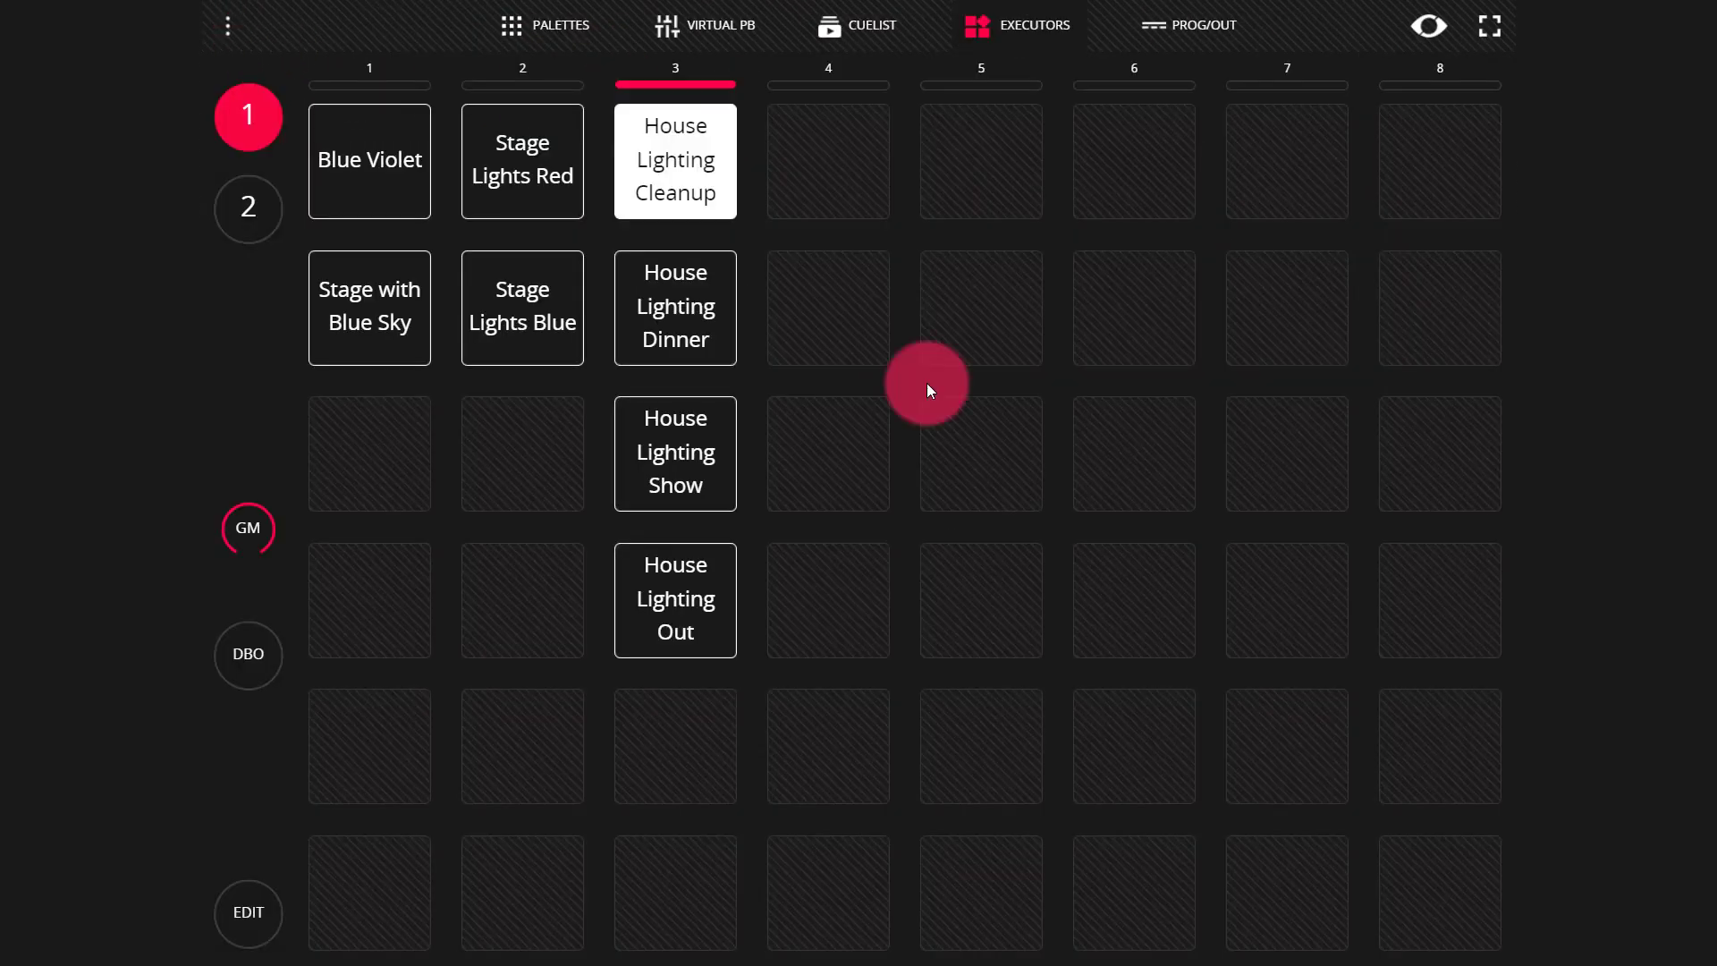
click(696, 444)
click(509, 323)
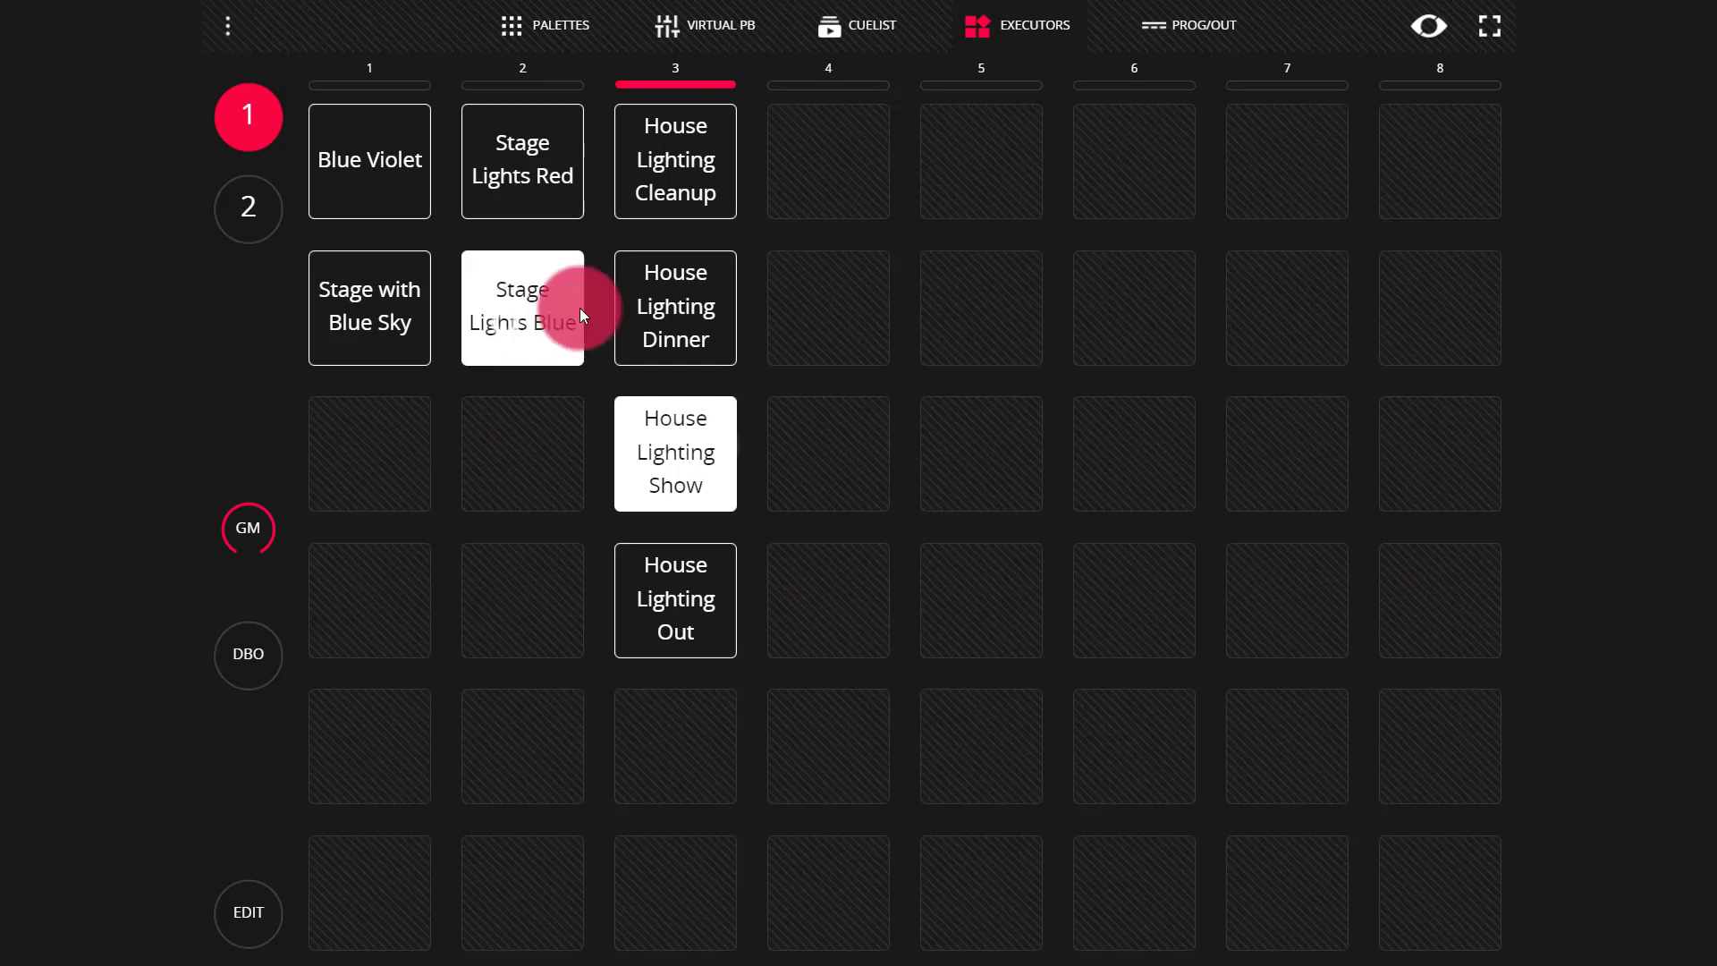